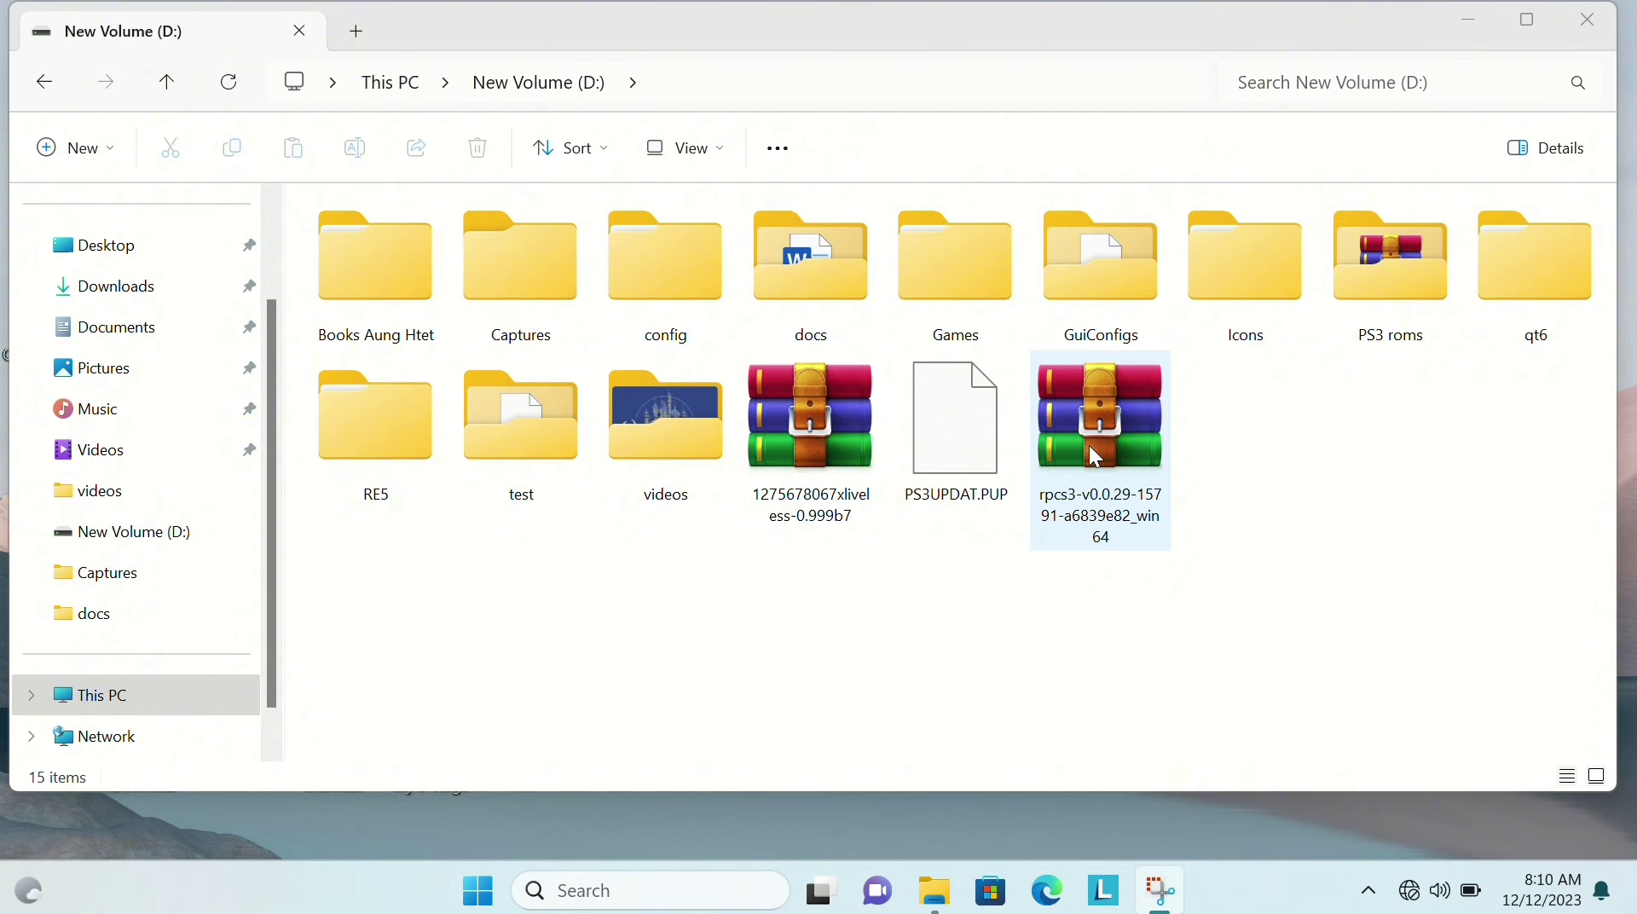
pyautogui.click(1088, 445)
pyautogui.click(969, 478)
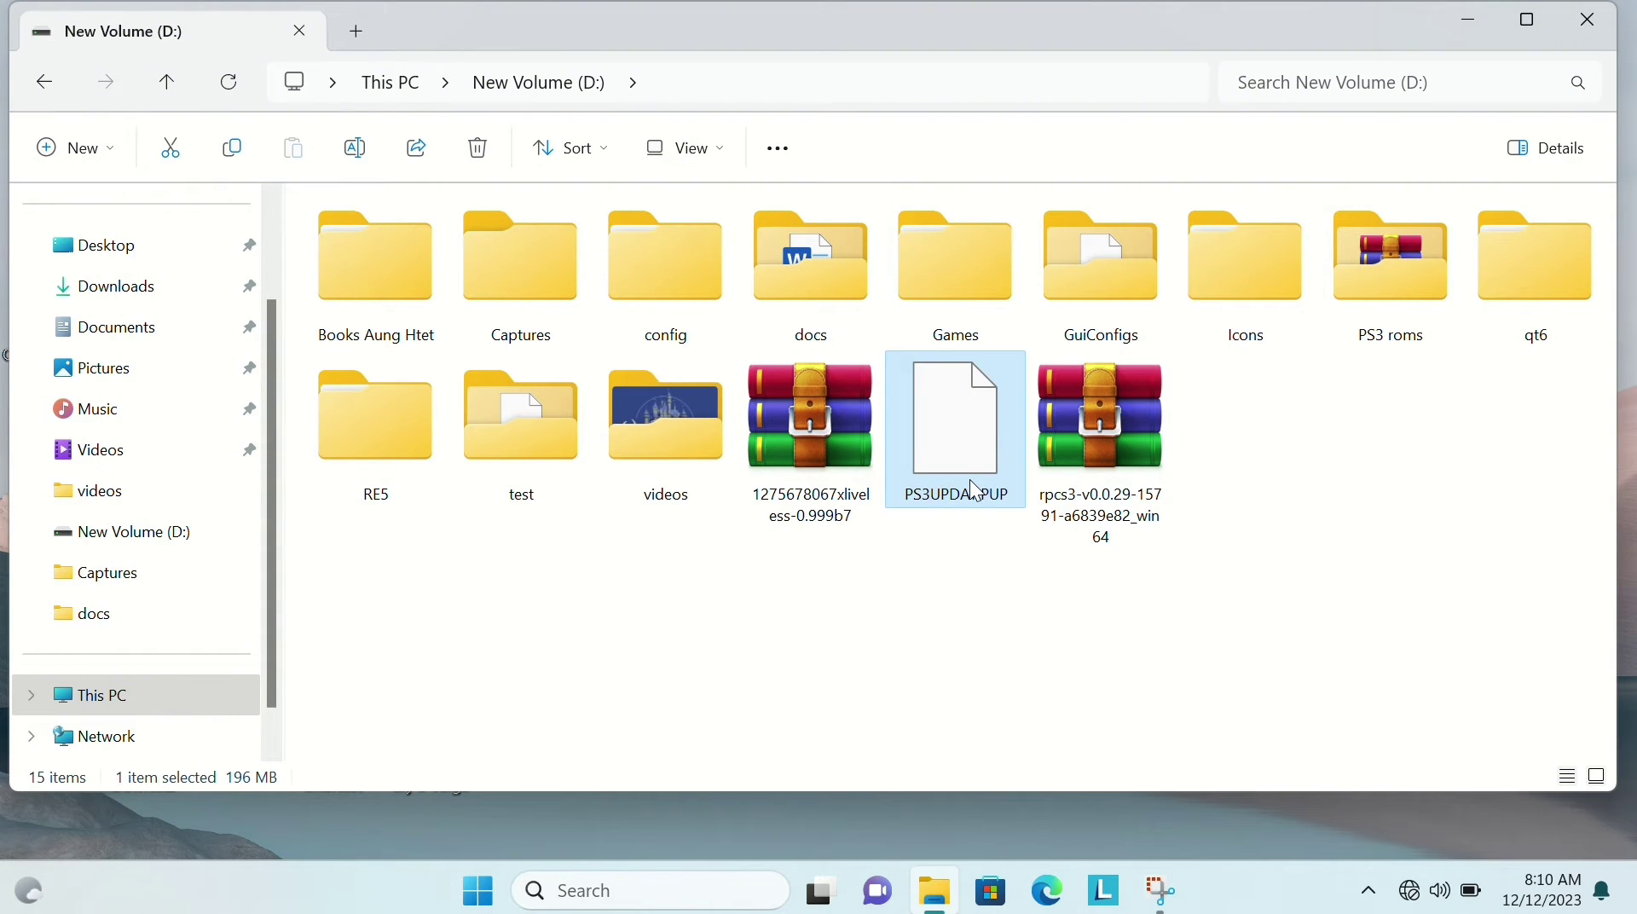
pyautogui.click(1409, 285)
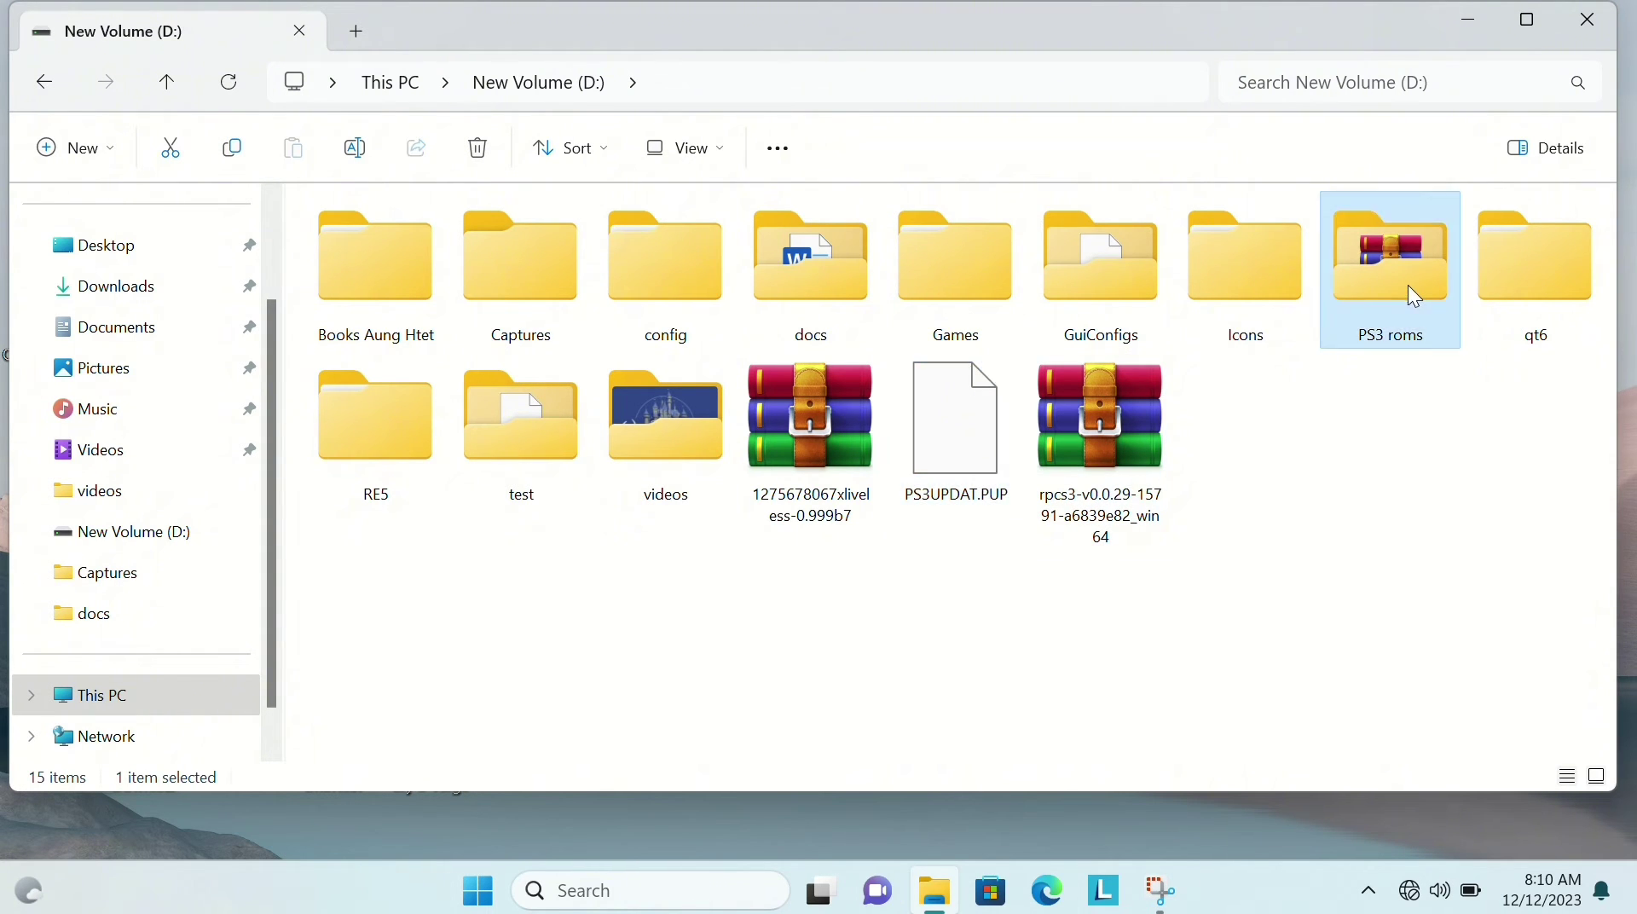
pyautogui.click(1392, 526)
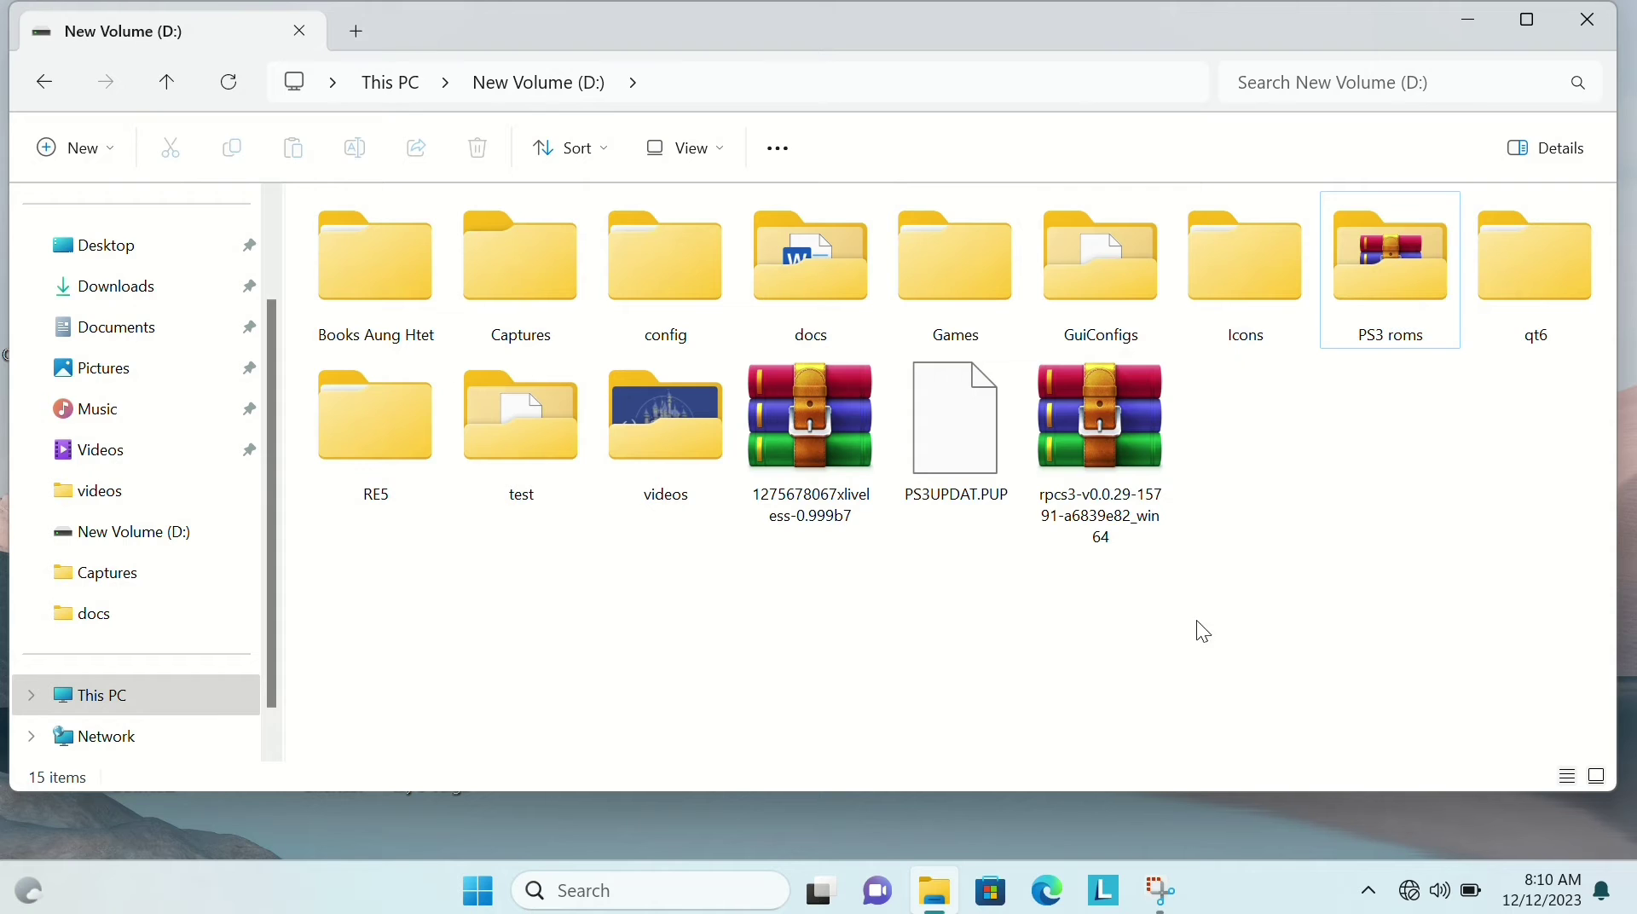
# Extract the rpcs3-v0.0.29-15791-a6839e82_win64 archive with WinRAR into a folder of the same name.
pyautogui.click(1107, 461)
pyautogui.rightClick(1116, 459)
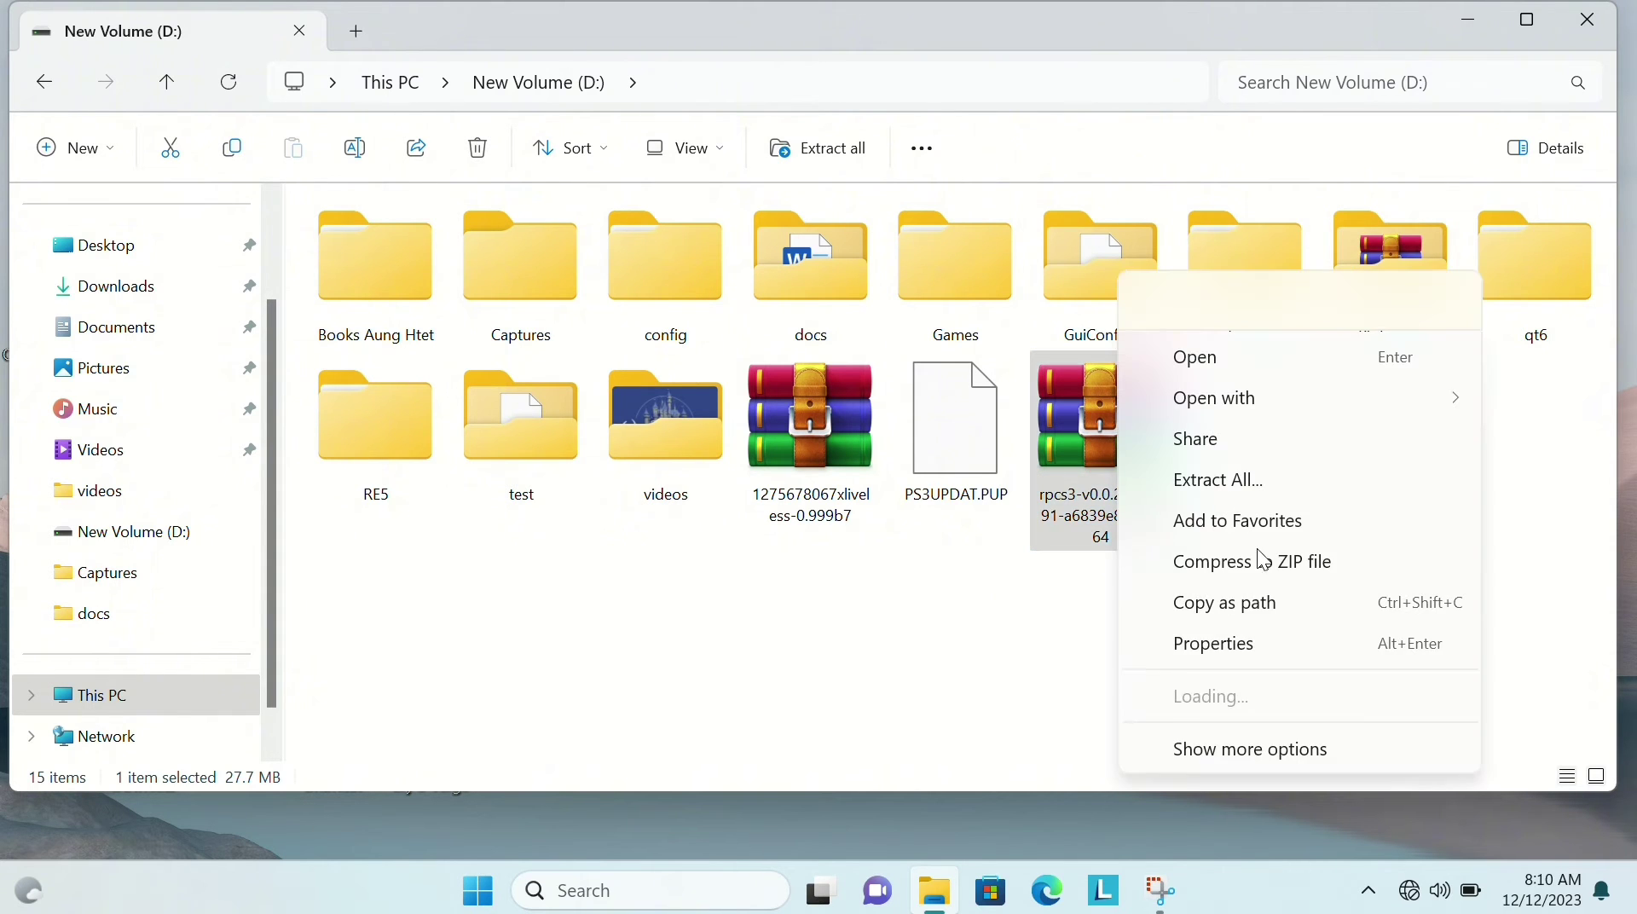
pyautogui.moveTo(1310, 685)
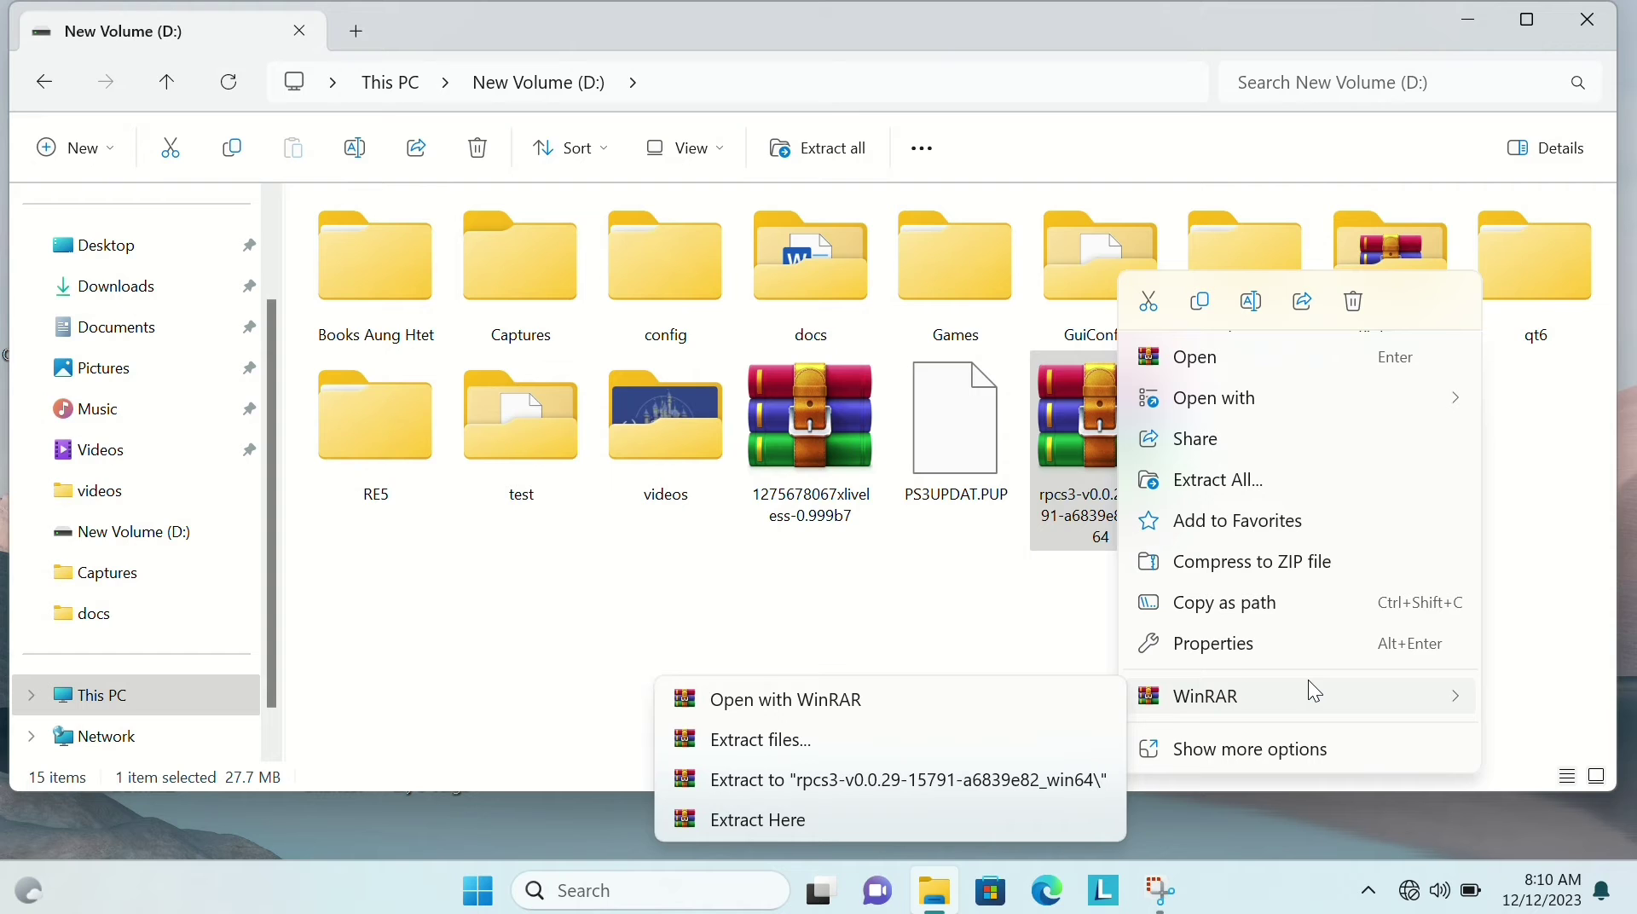
pyautogui.click(896, 781)
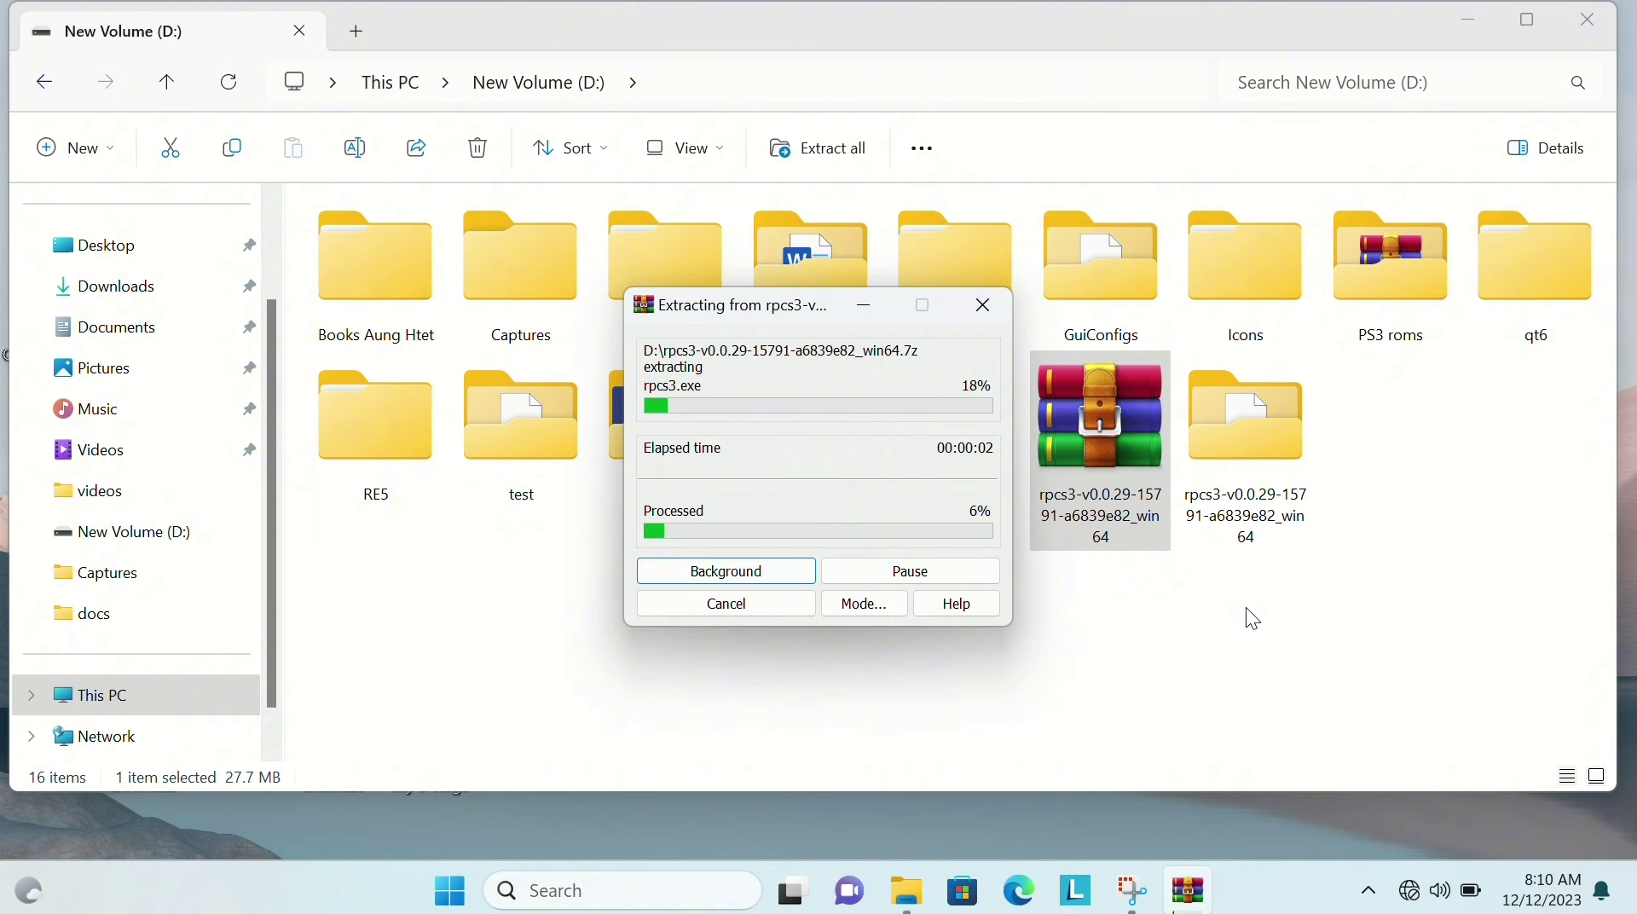
# Open the extracted rpcs3-v0.0.29-15791-a6839e82_win64 folder and launch the rpcs3 application.
pyautogui.doubleClick(1231, 430)
pyautogui.scroll(-2, 716, 477)
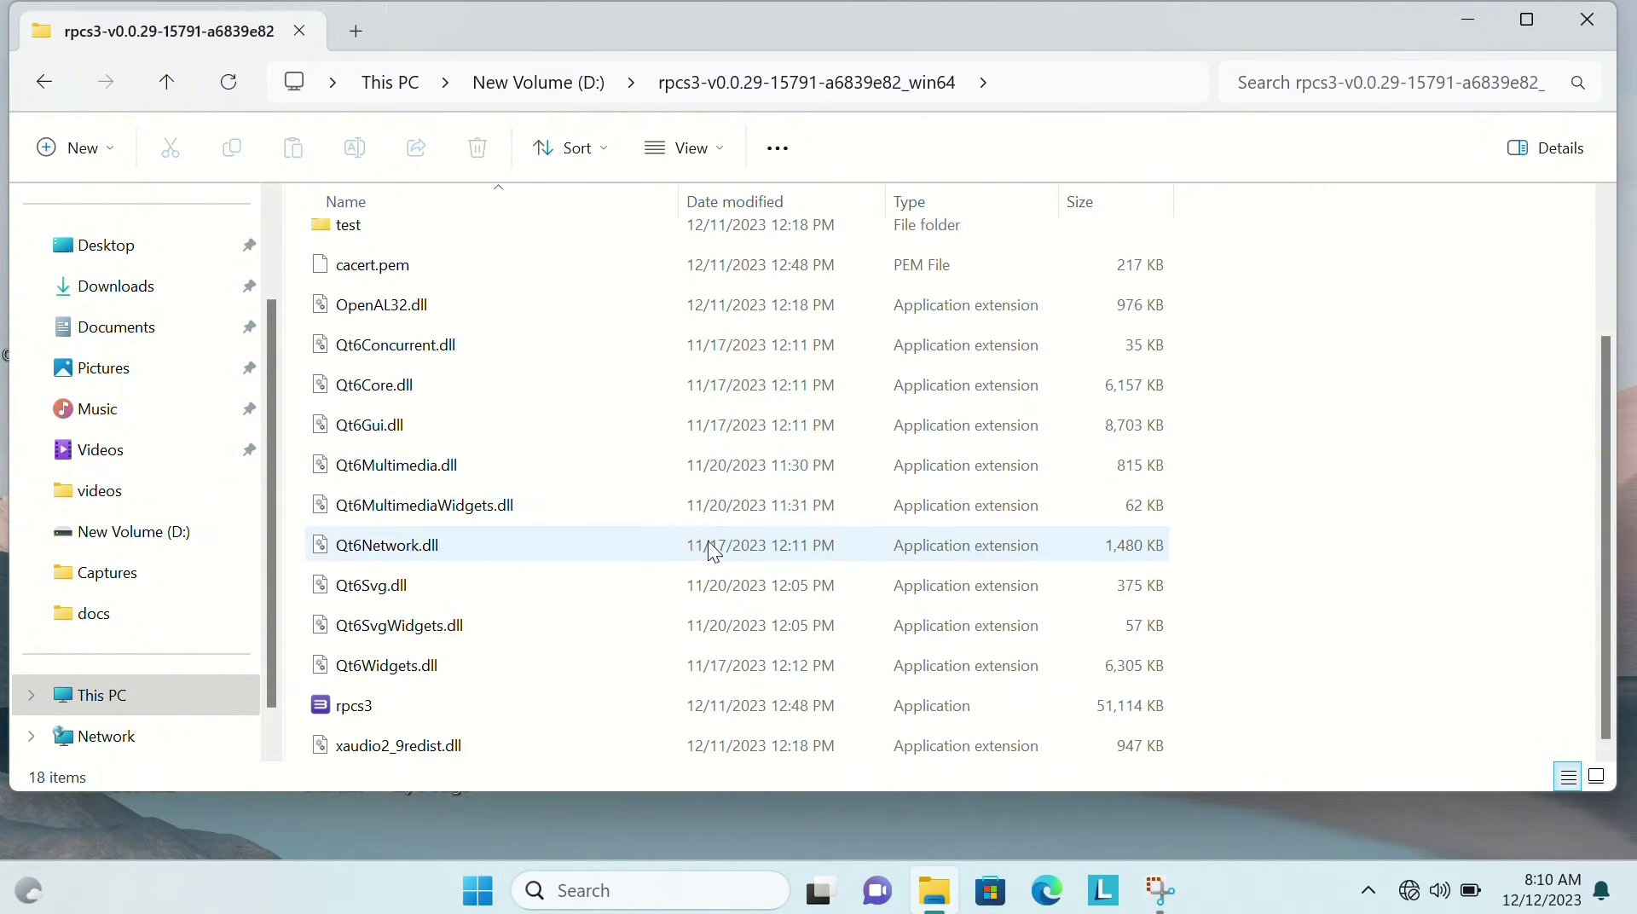
pyautogui.scroll(2, 682, 511)
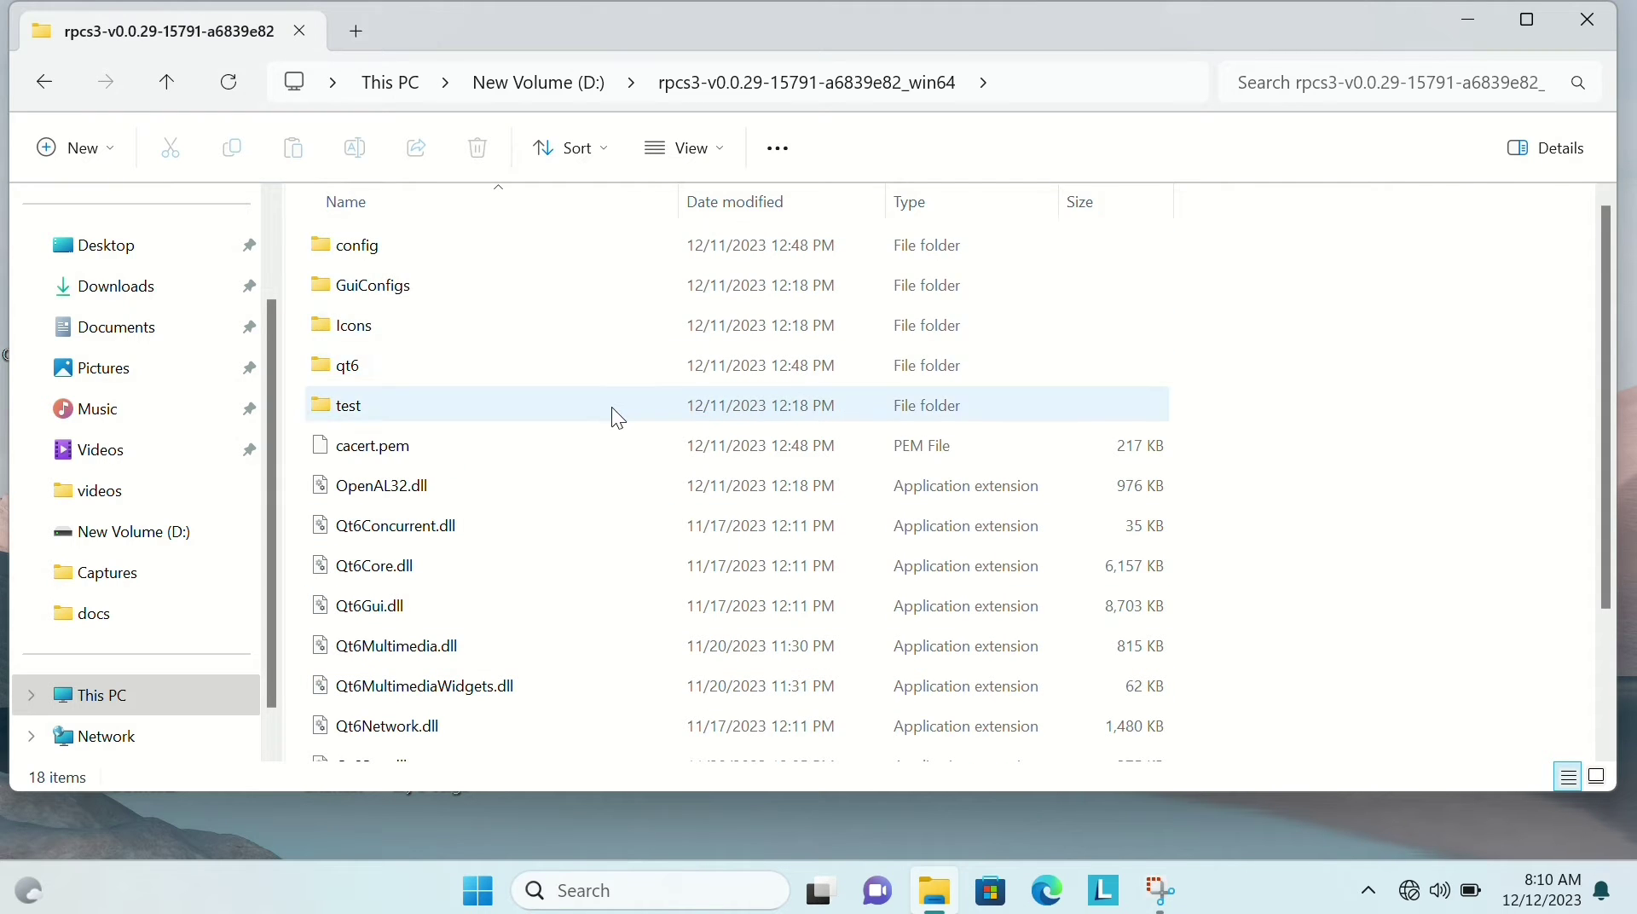
pyautogui.scroll(-2, 622, 451)
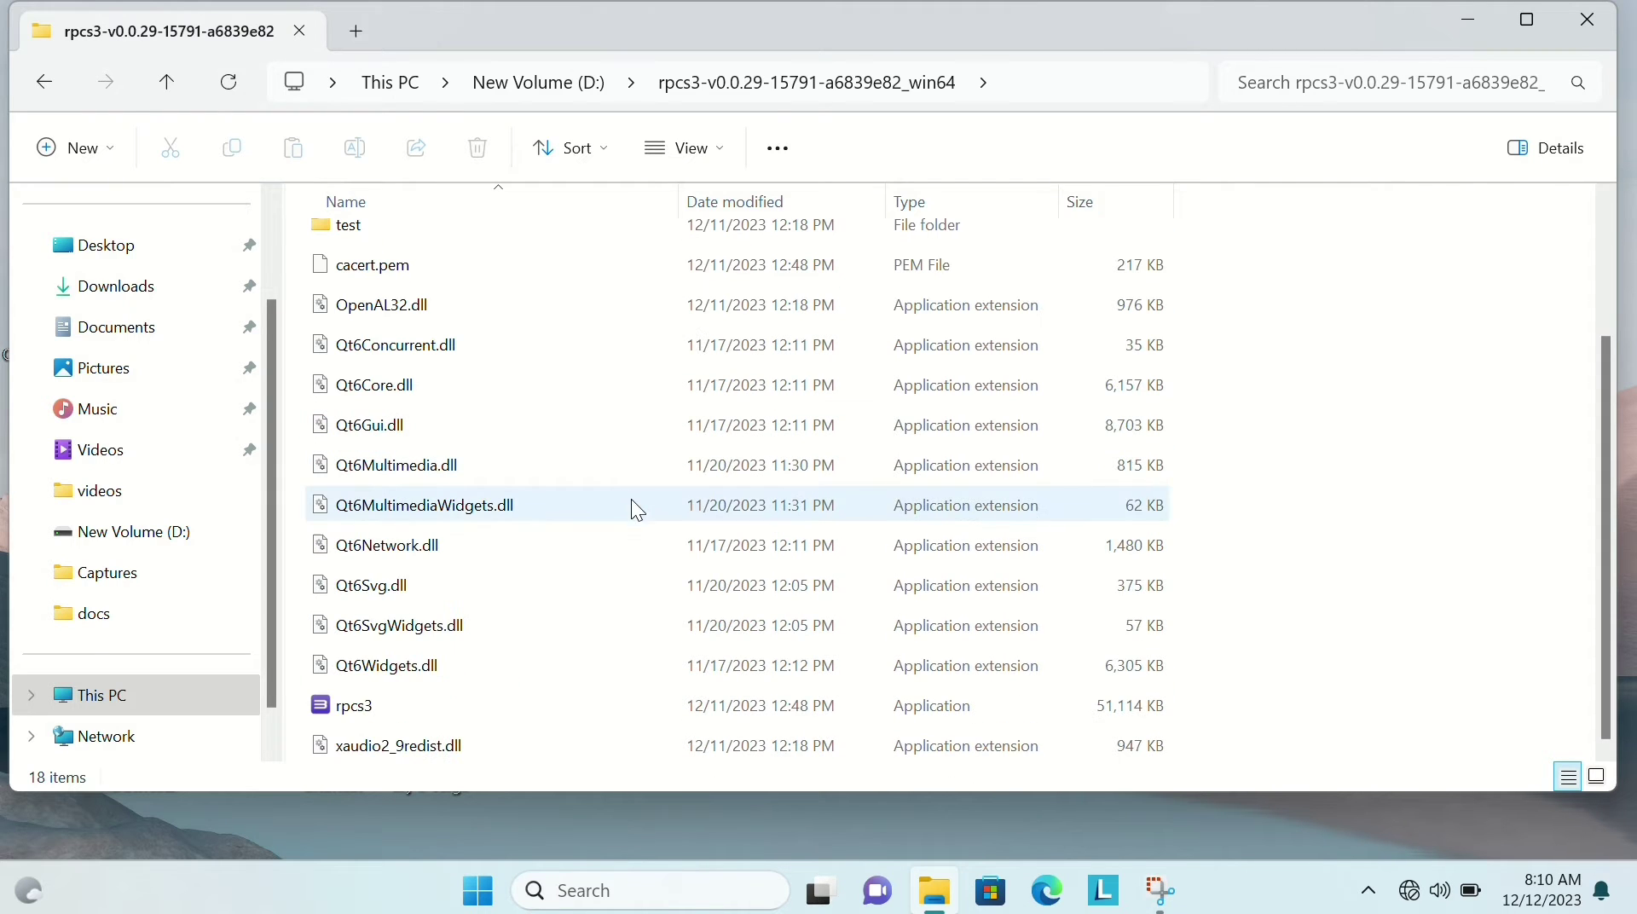
pyautogui.doubleClick(643, 706)
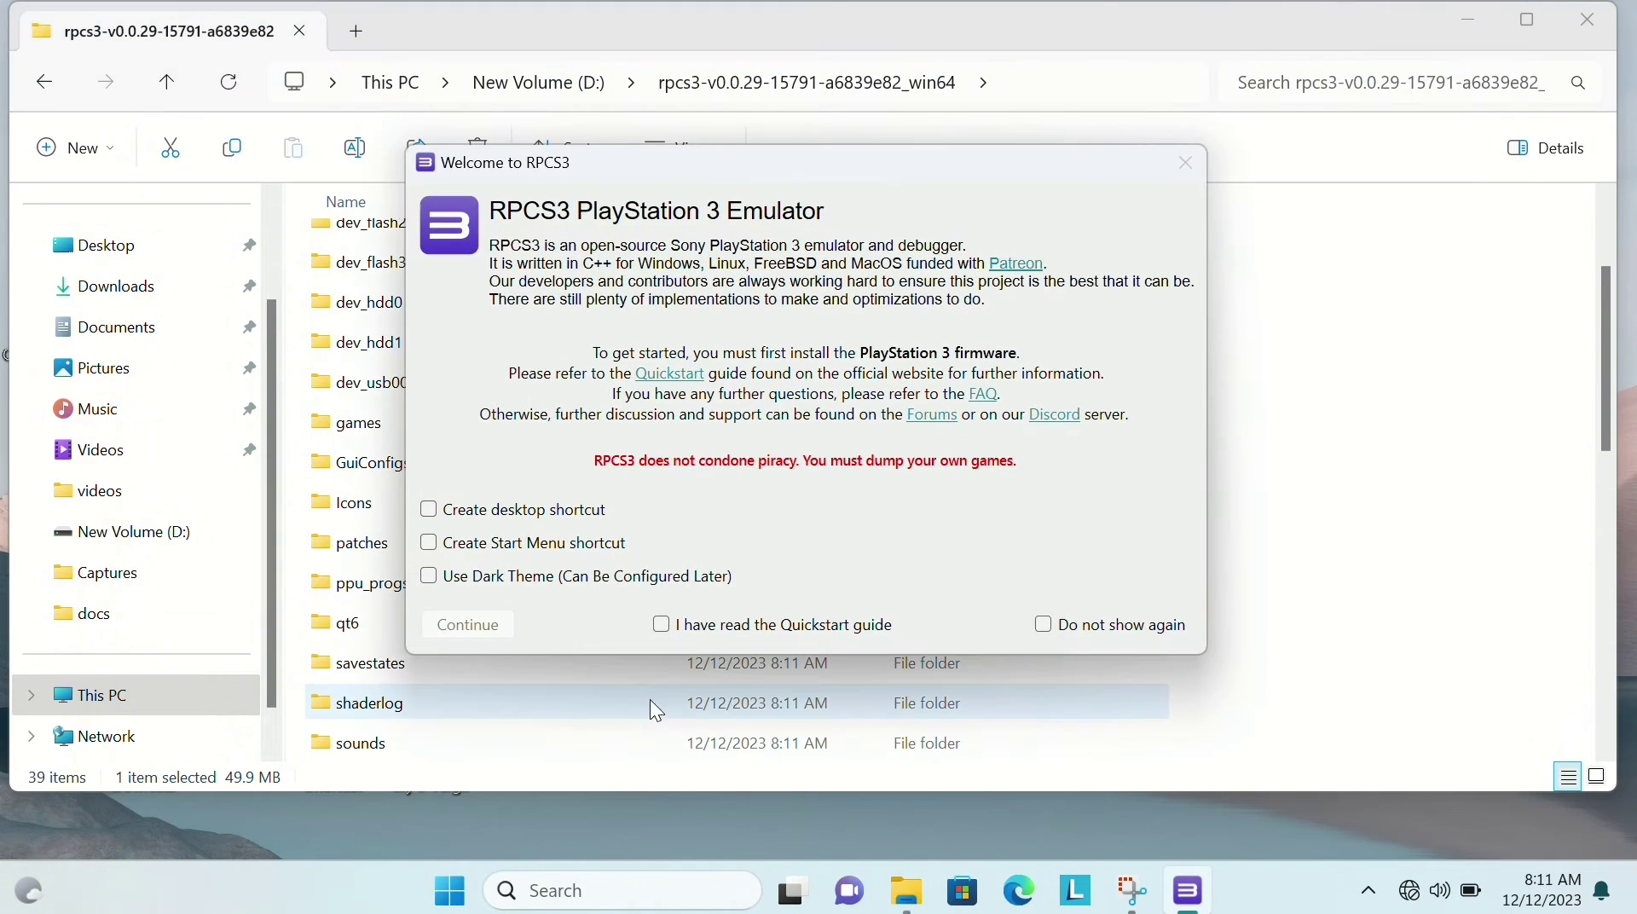
# Confirm having read the Quickstart guide, set the welcome dialog not to show again, and continue into RPCS3.
pyautogui.click(663, 627)
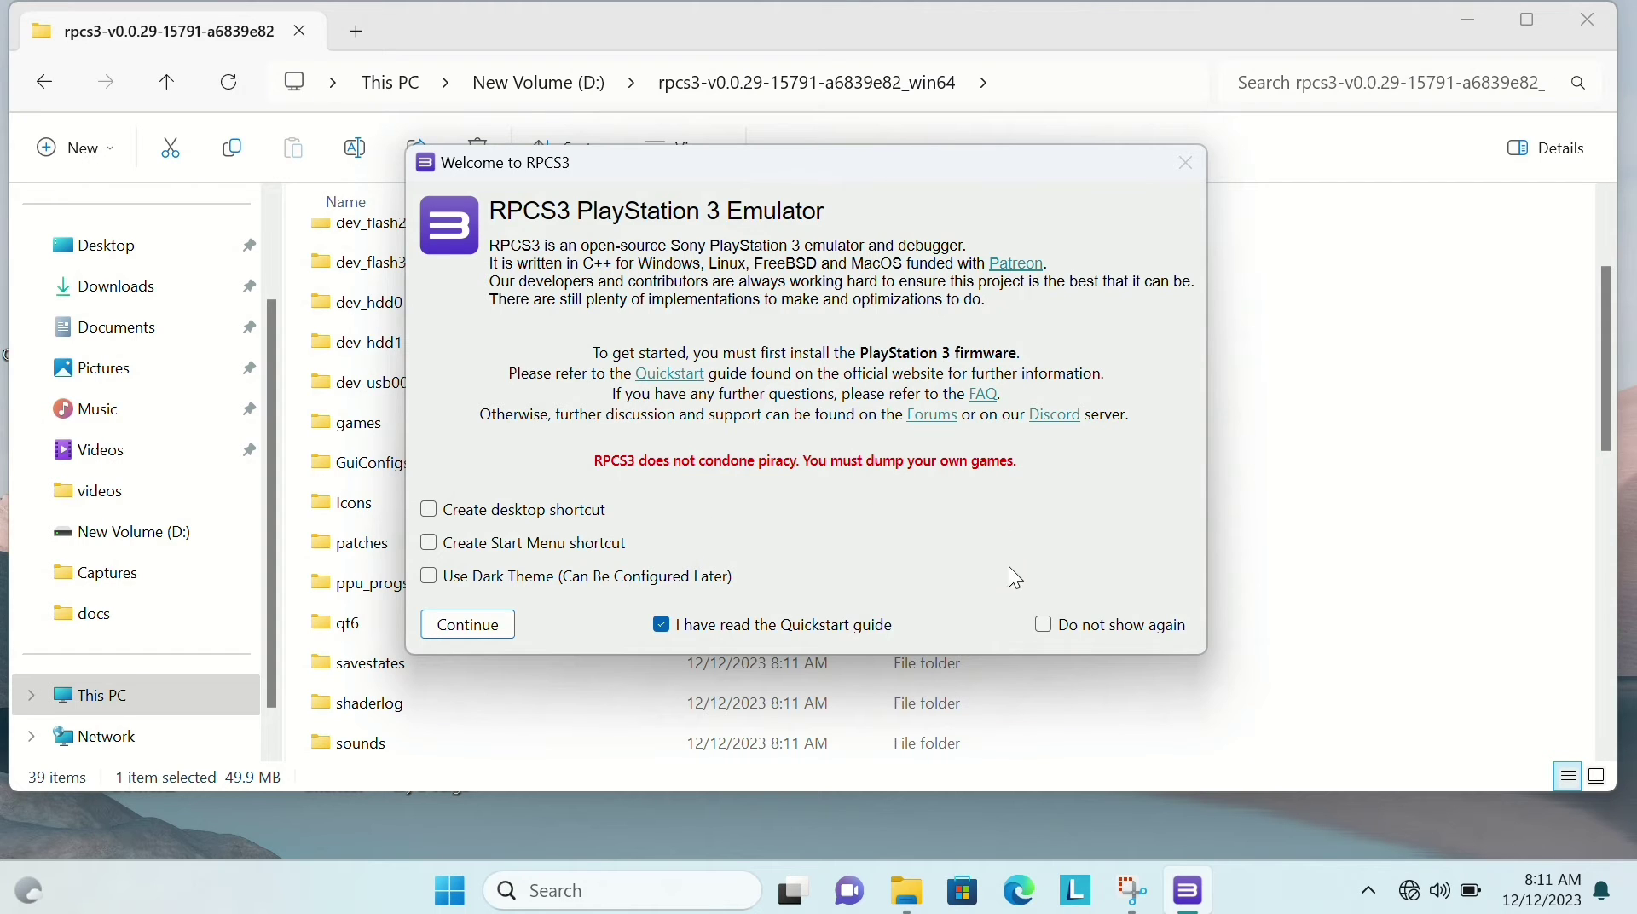
pyautogui.click(1043, 625)
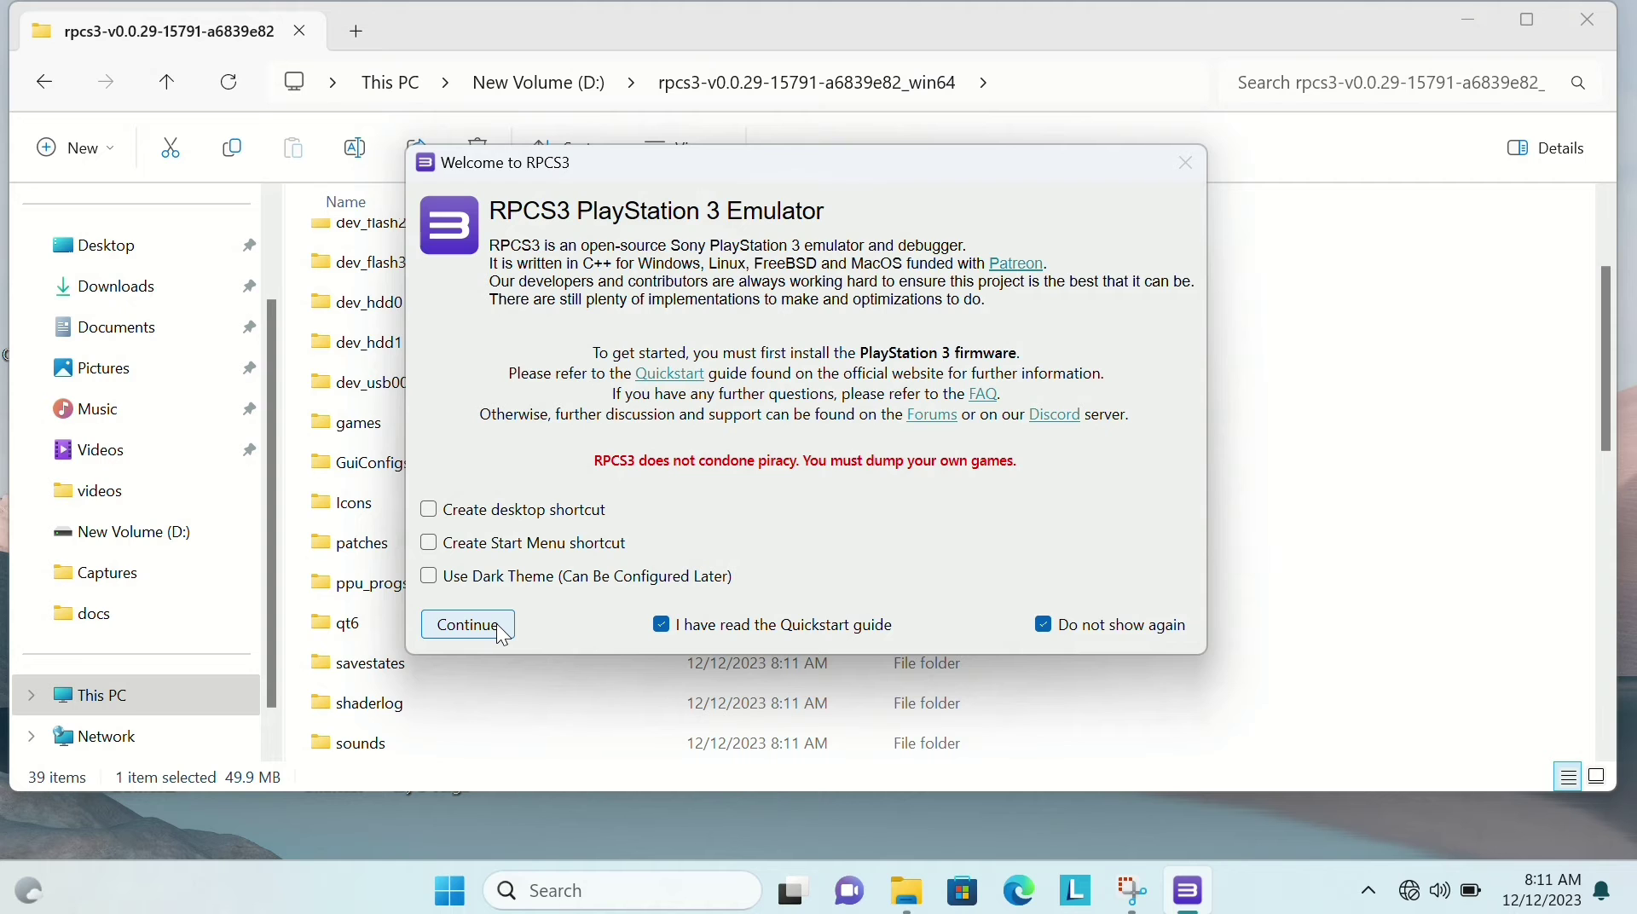
pyautogui.click(469, 625)
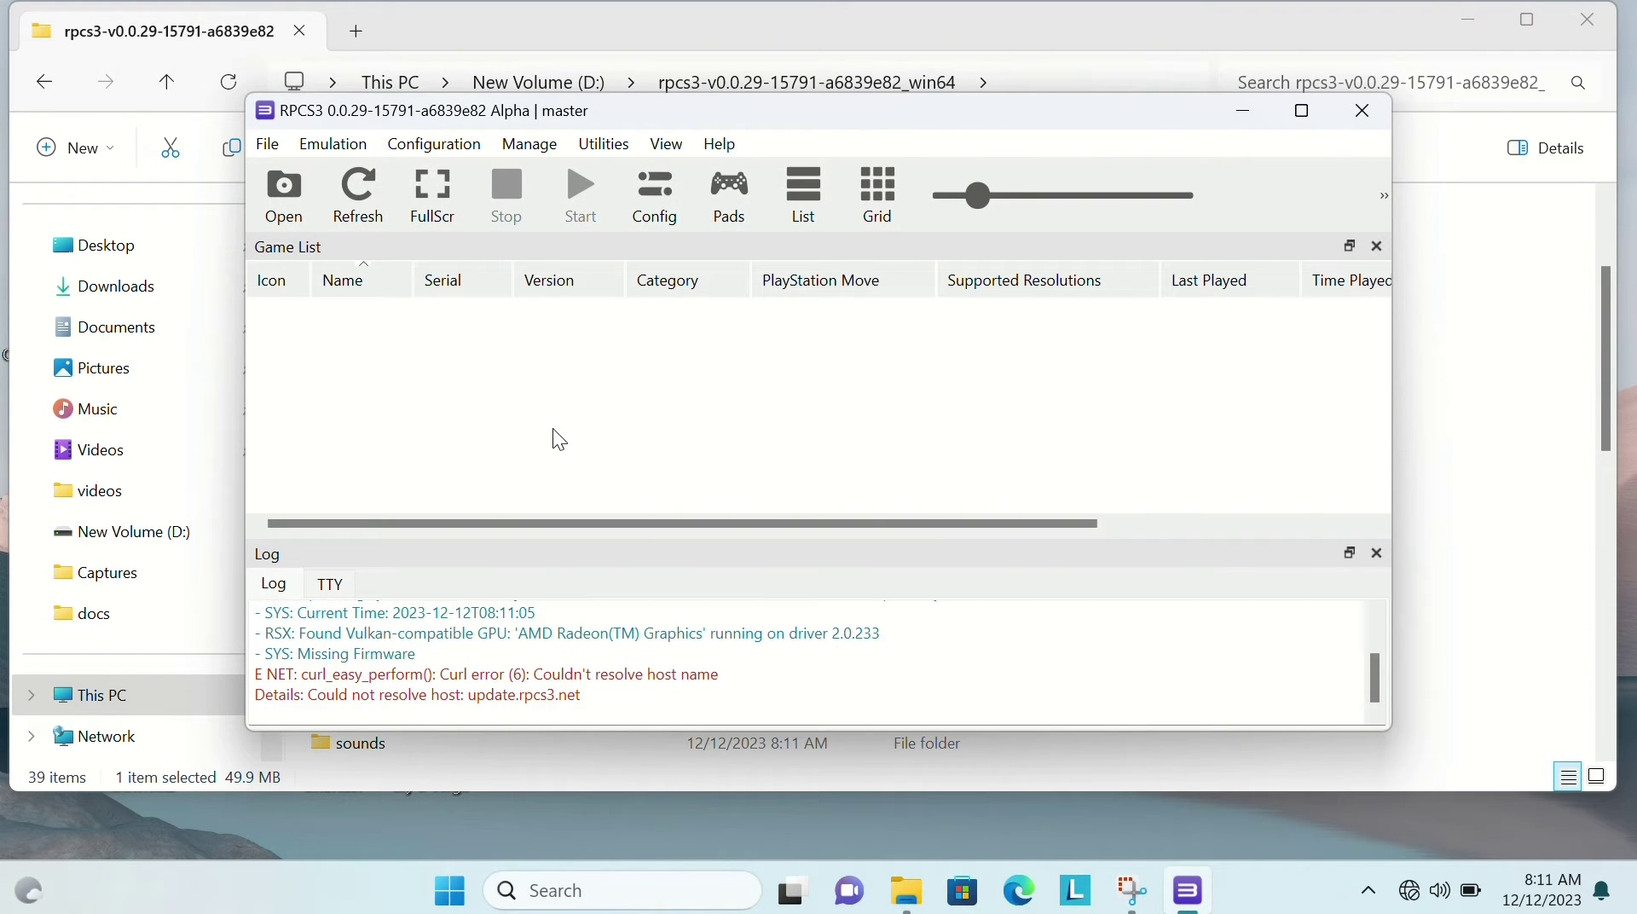
# Install the PS3 firmware from PS3UPDAT.PUP on New Volume (D:) and dismiss the completion message.
pyautogui.click(341, 143)
pyautogui.moveTo(277, 144)
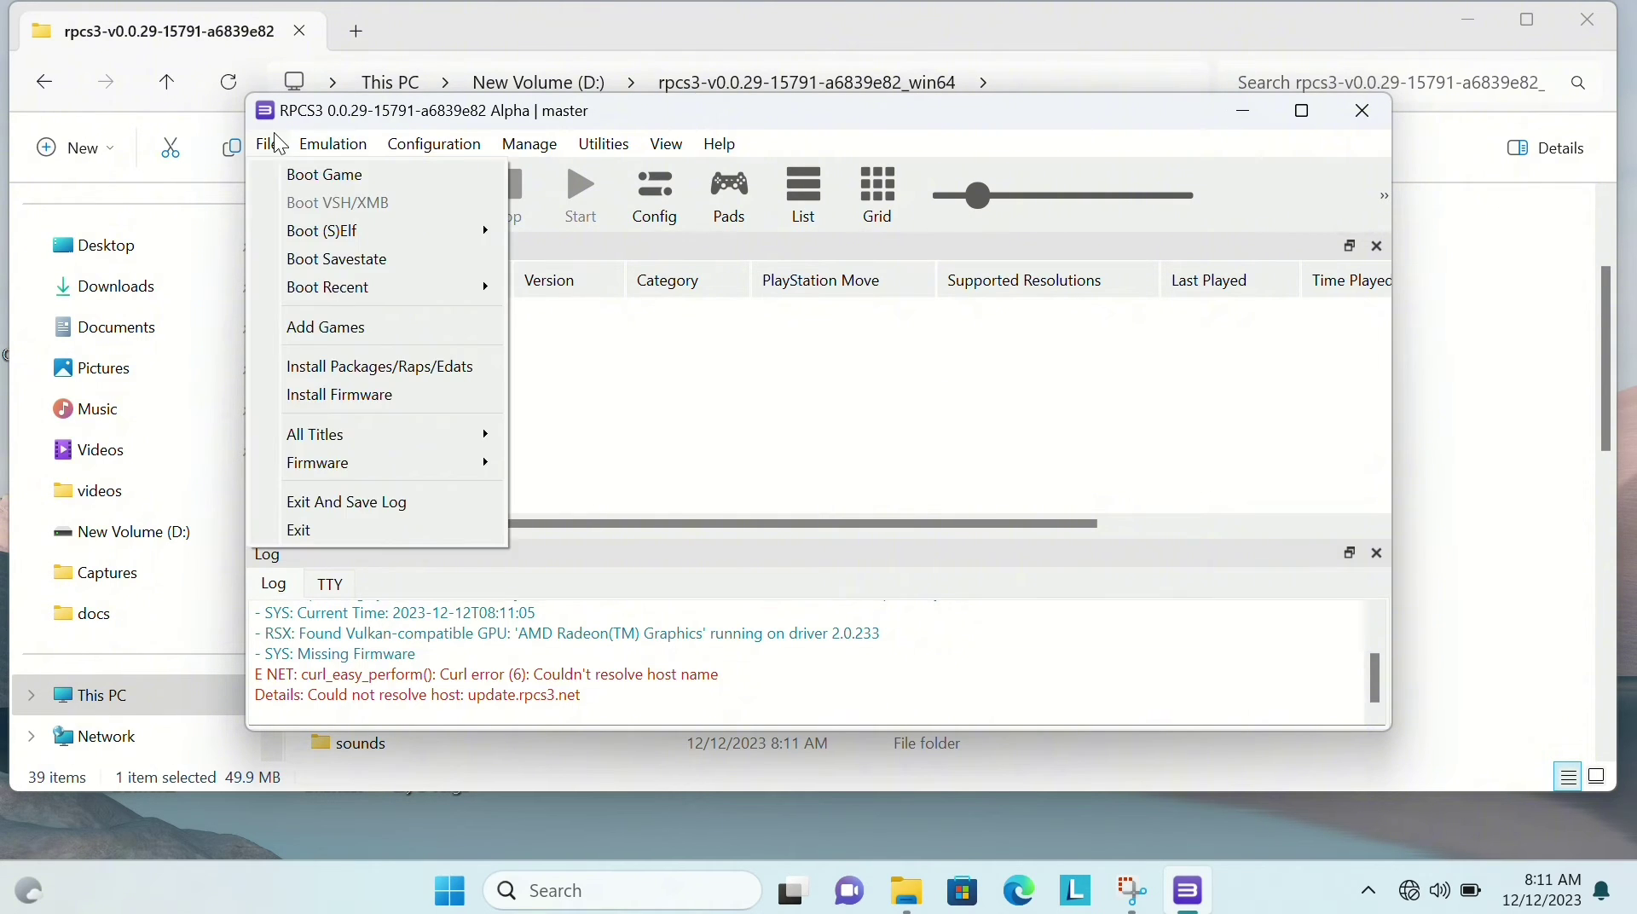
pyautogui.click(402, 398)
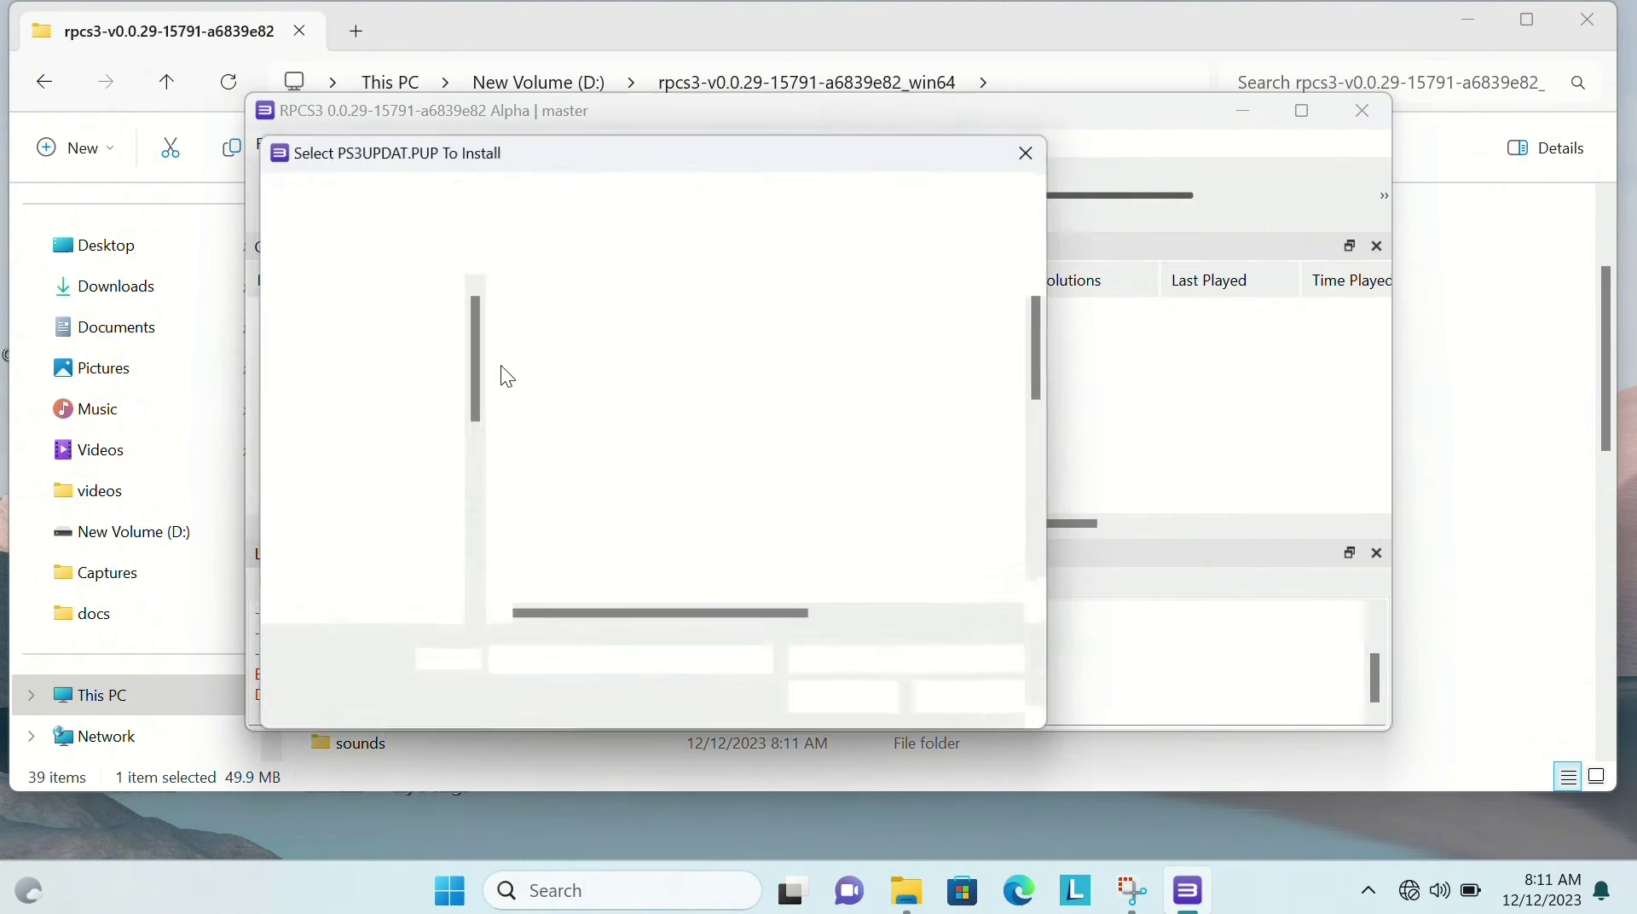
pyautogui.scroll(-3, 358, 548)
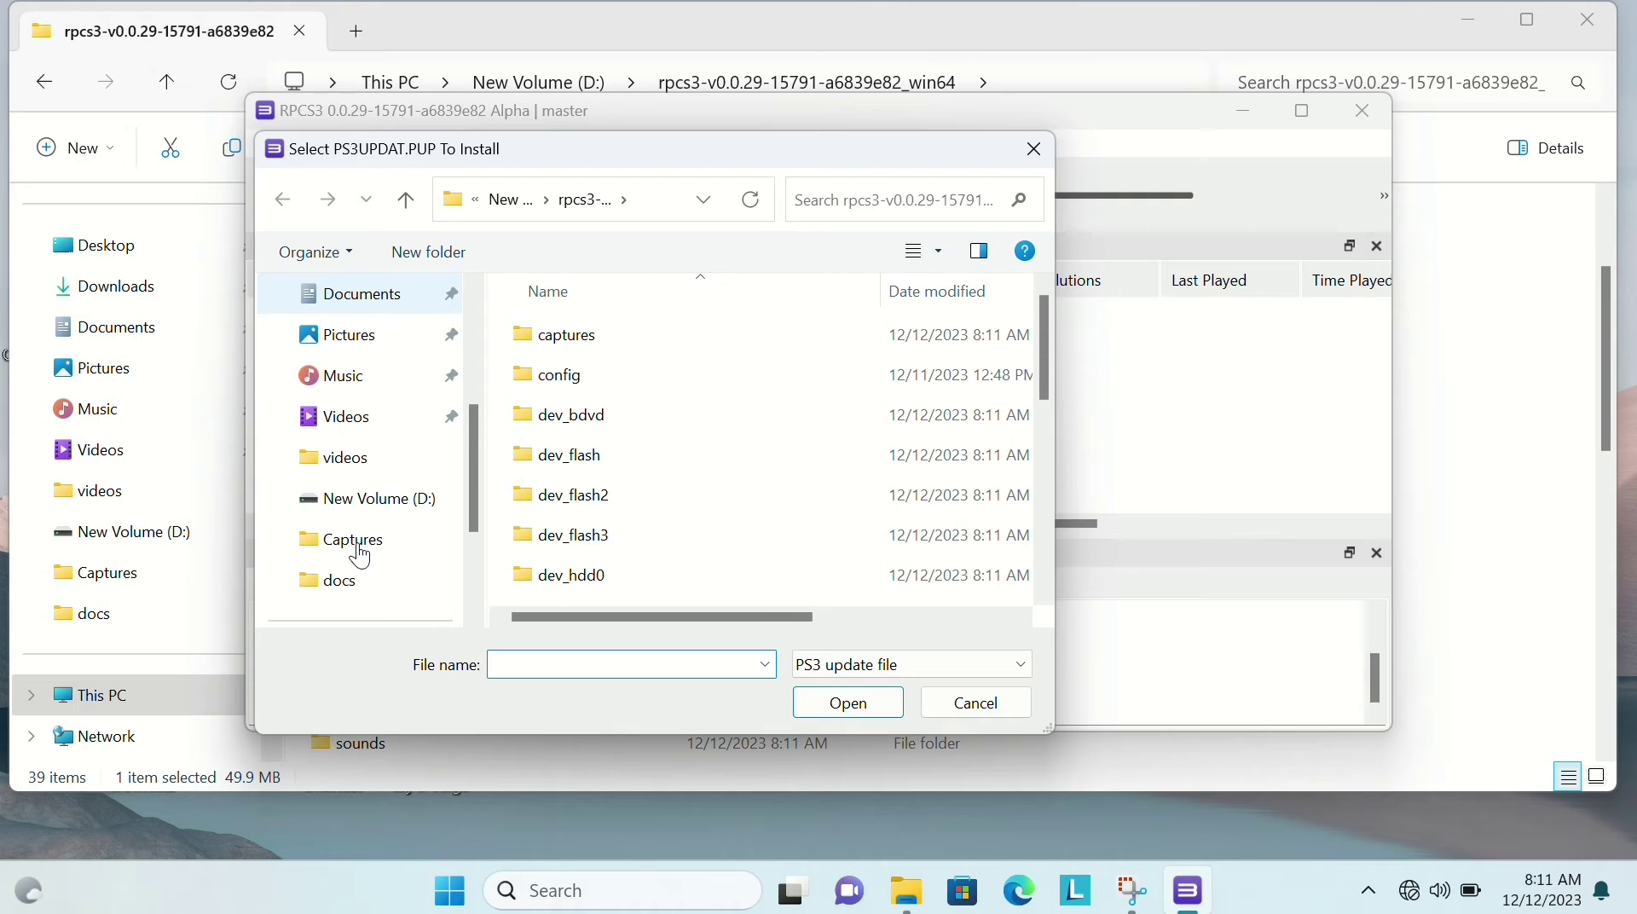
pyautogui.click(373, 514)
pyautogui.scroll(-2, 848, 448)
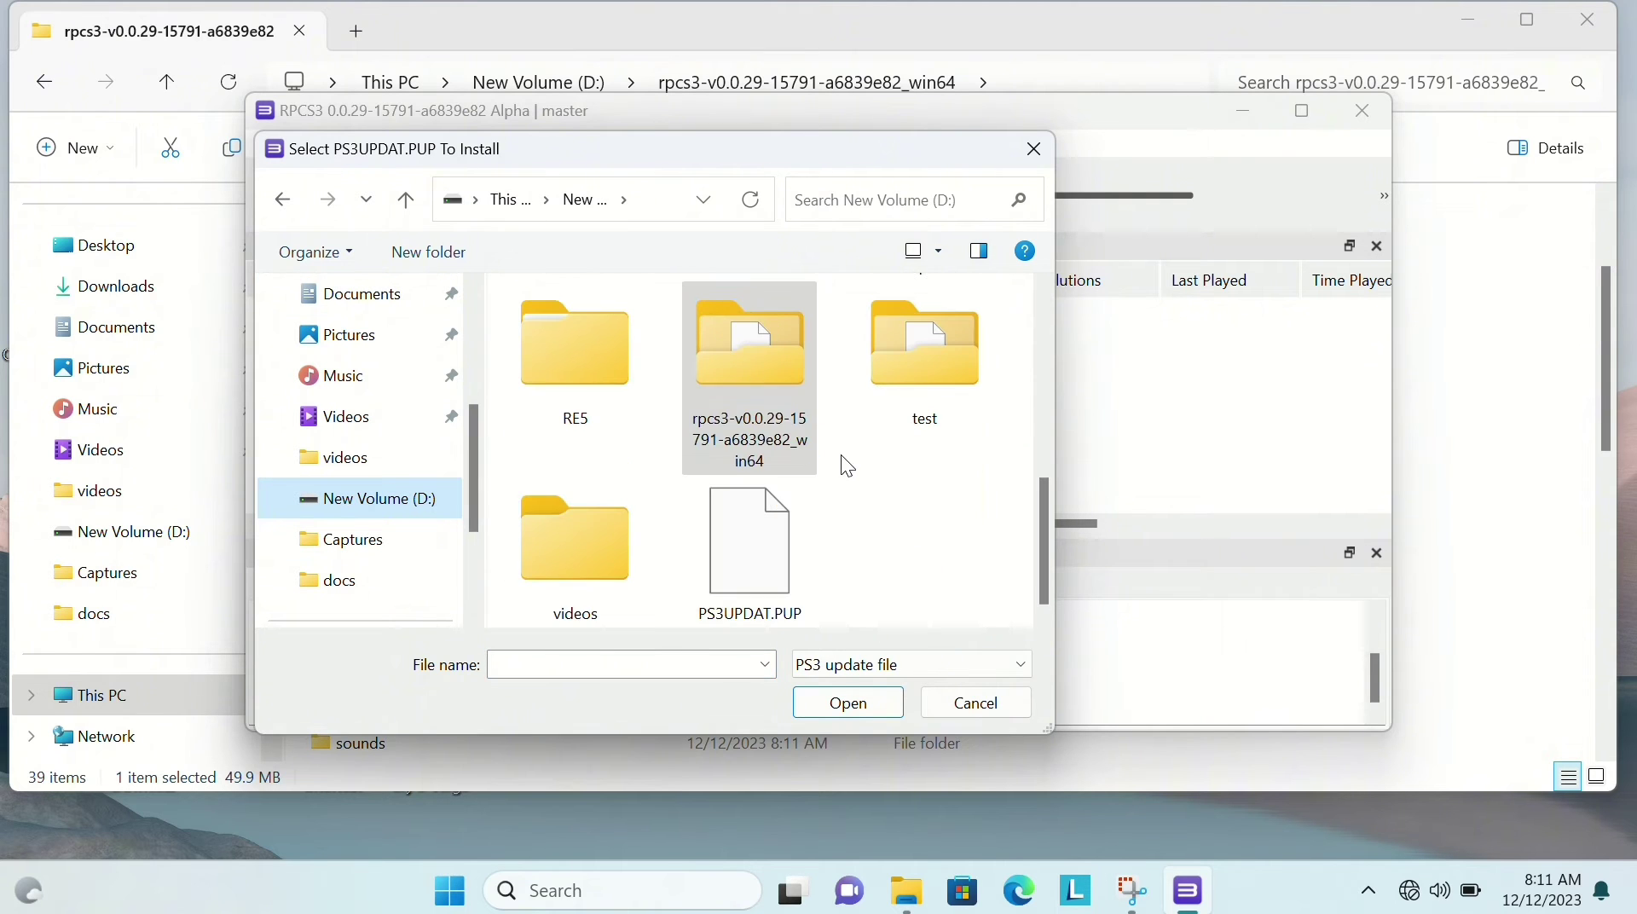
pyautogui.click(739, 578)
pyautogui.click(862, 712)
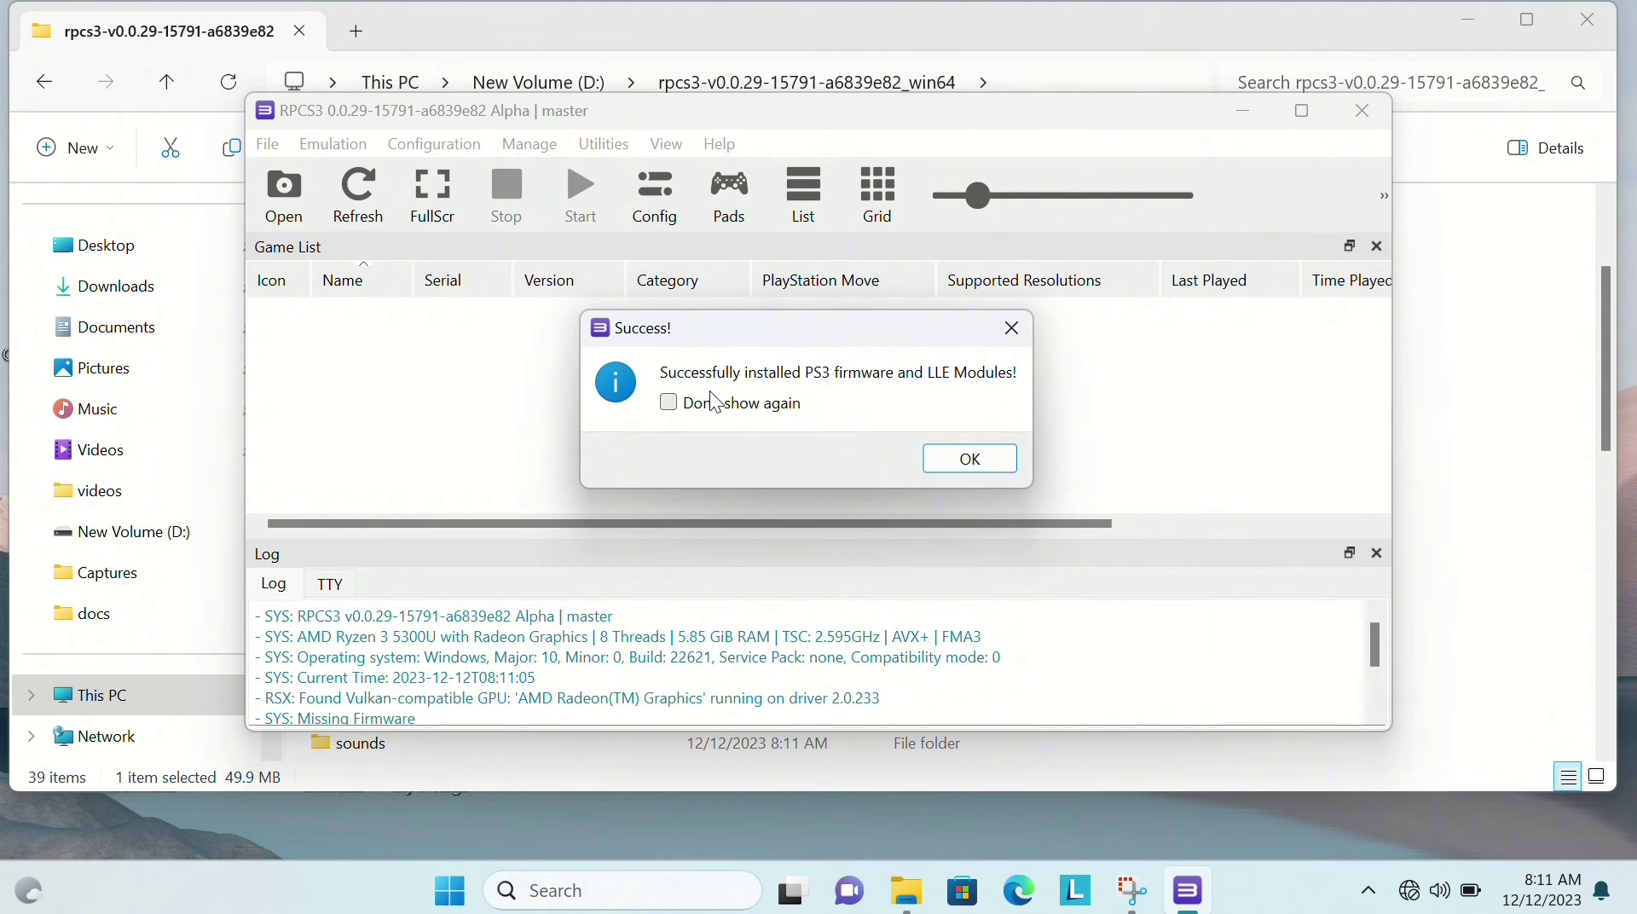
pyautogui.click(969, 459)
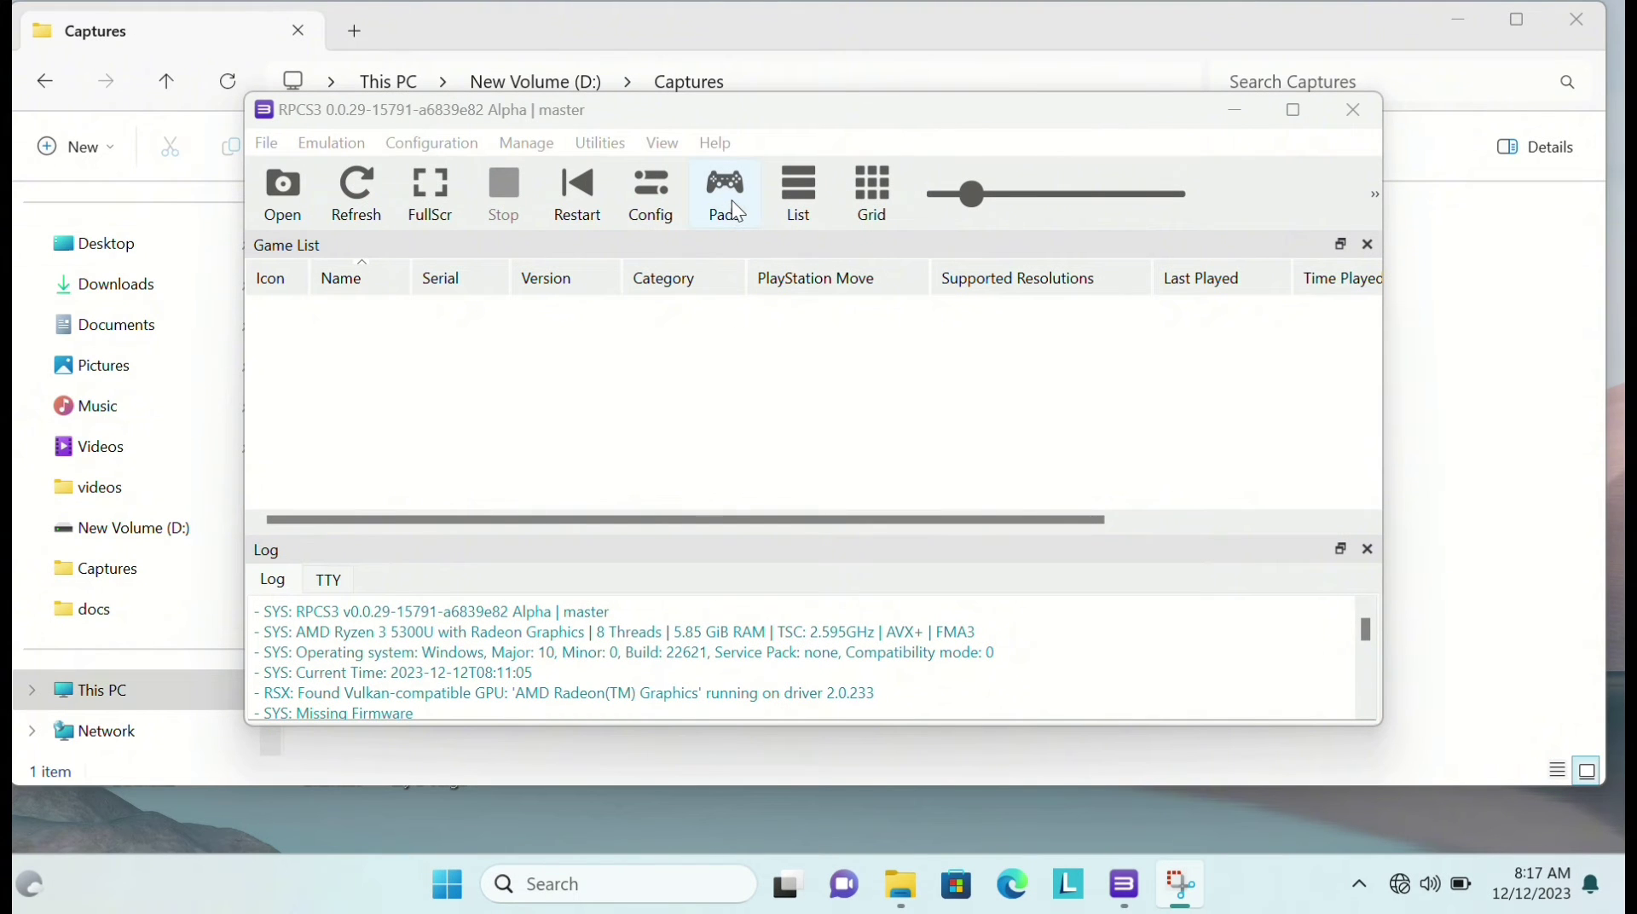
# Set Player 1's gamepad handler to MMJoystick and save the gamepad settings.
pyautogui.click(727, 196)
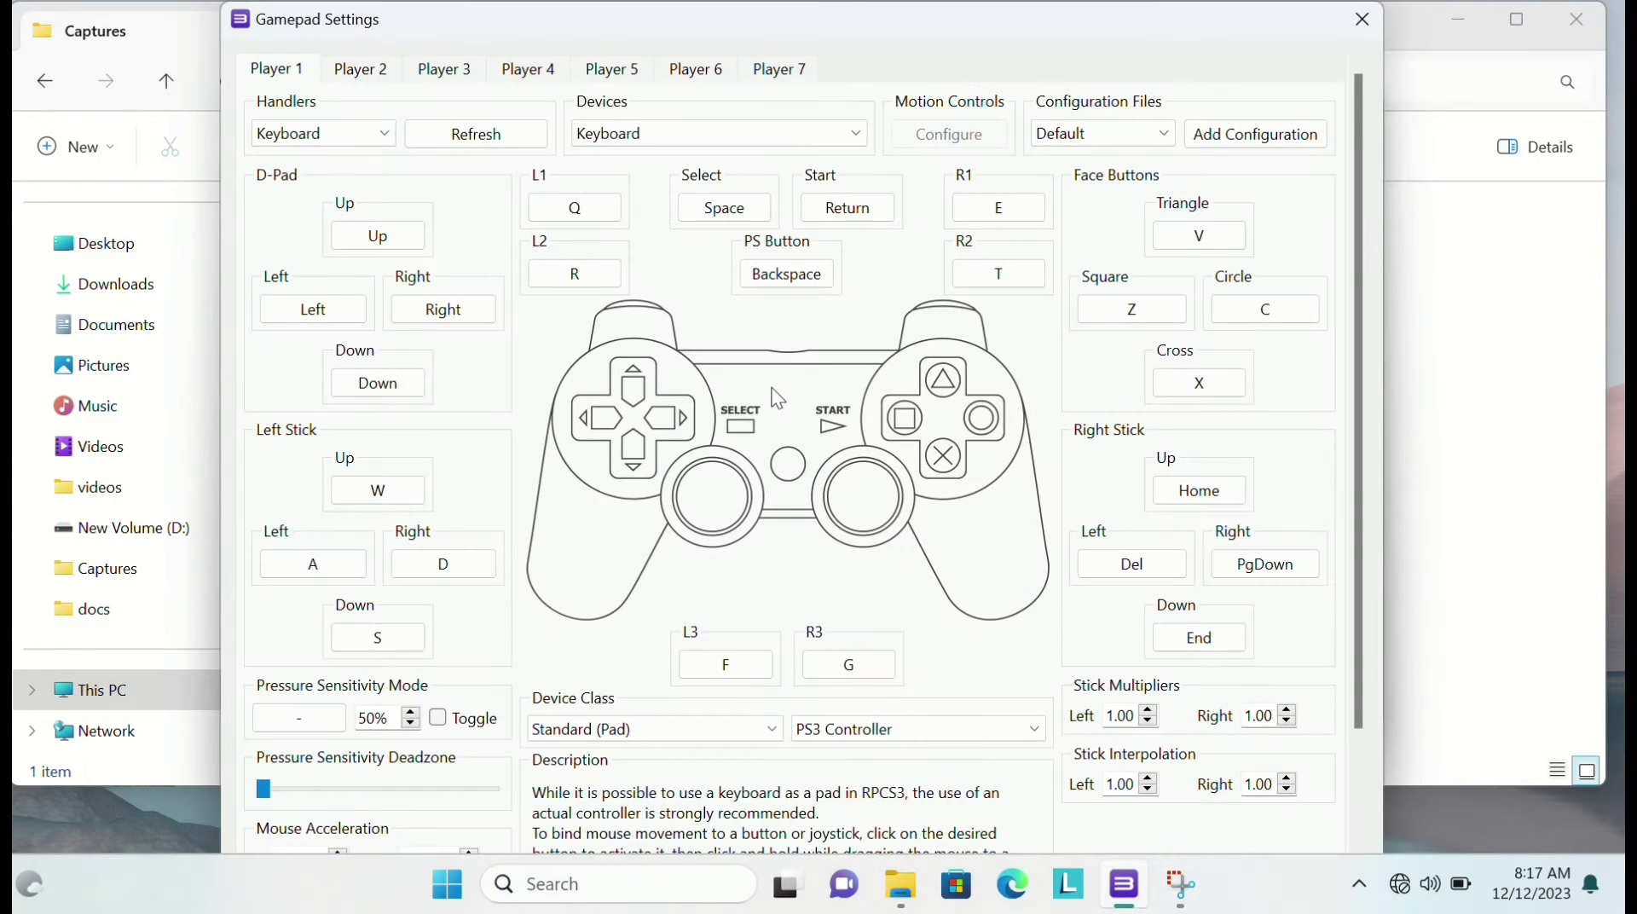
pyautogui.click(1362, 22)
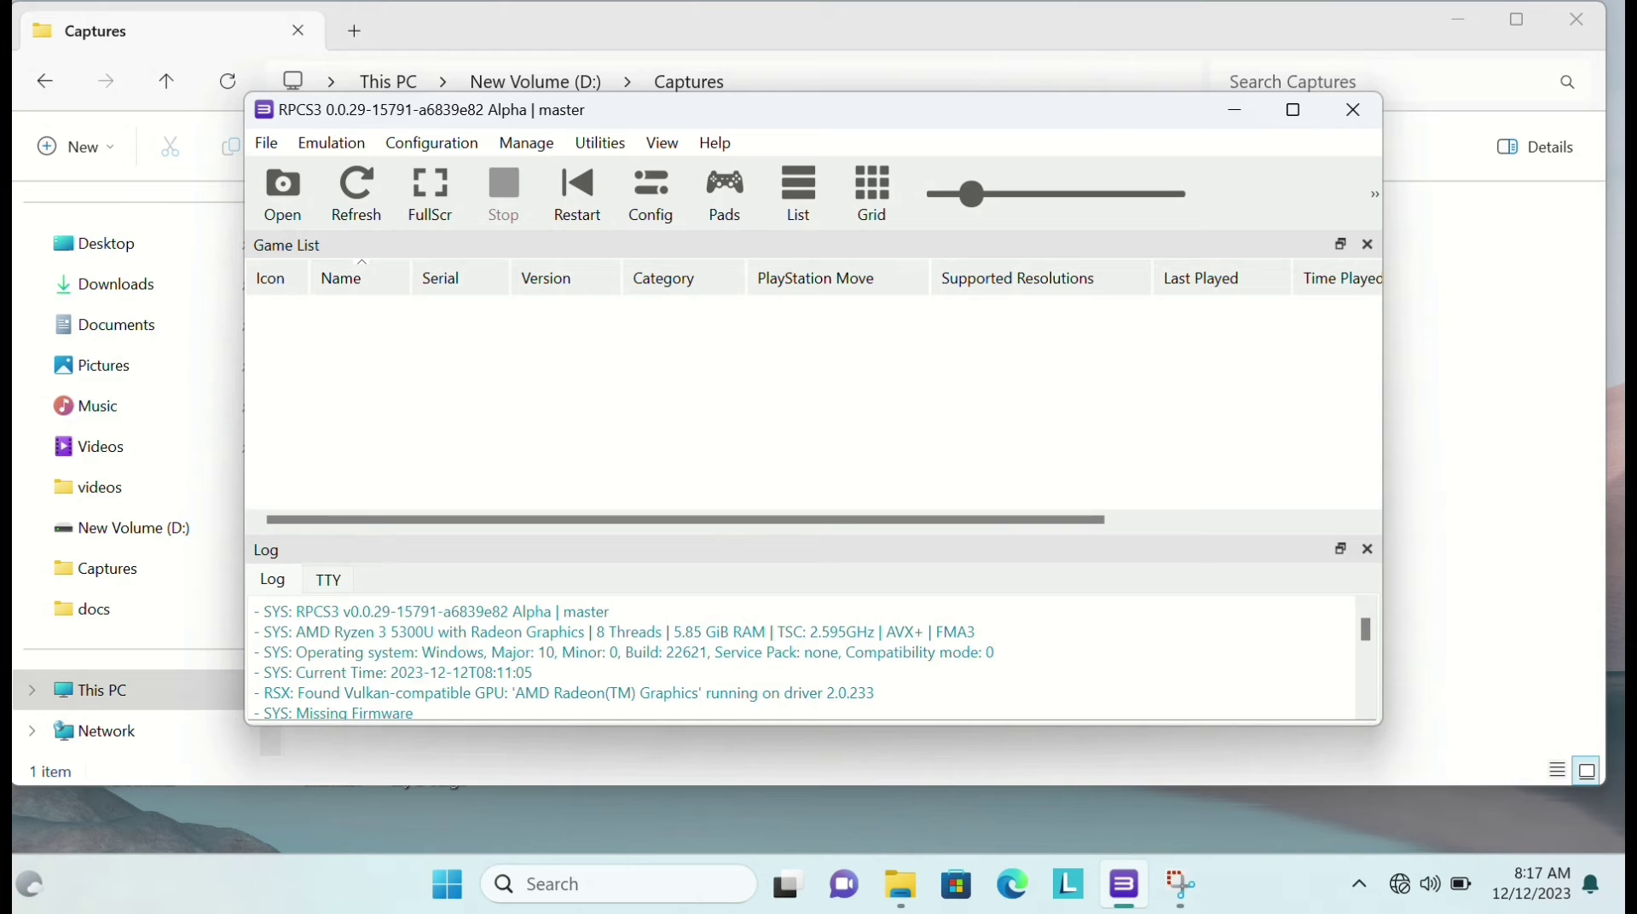
pyautogui.click(740, 181)
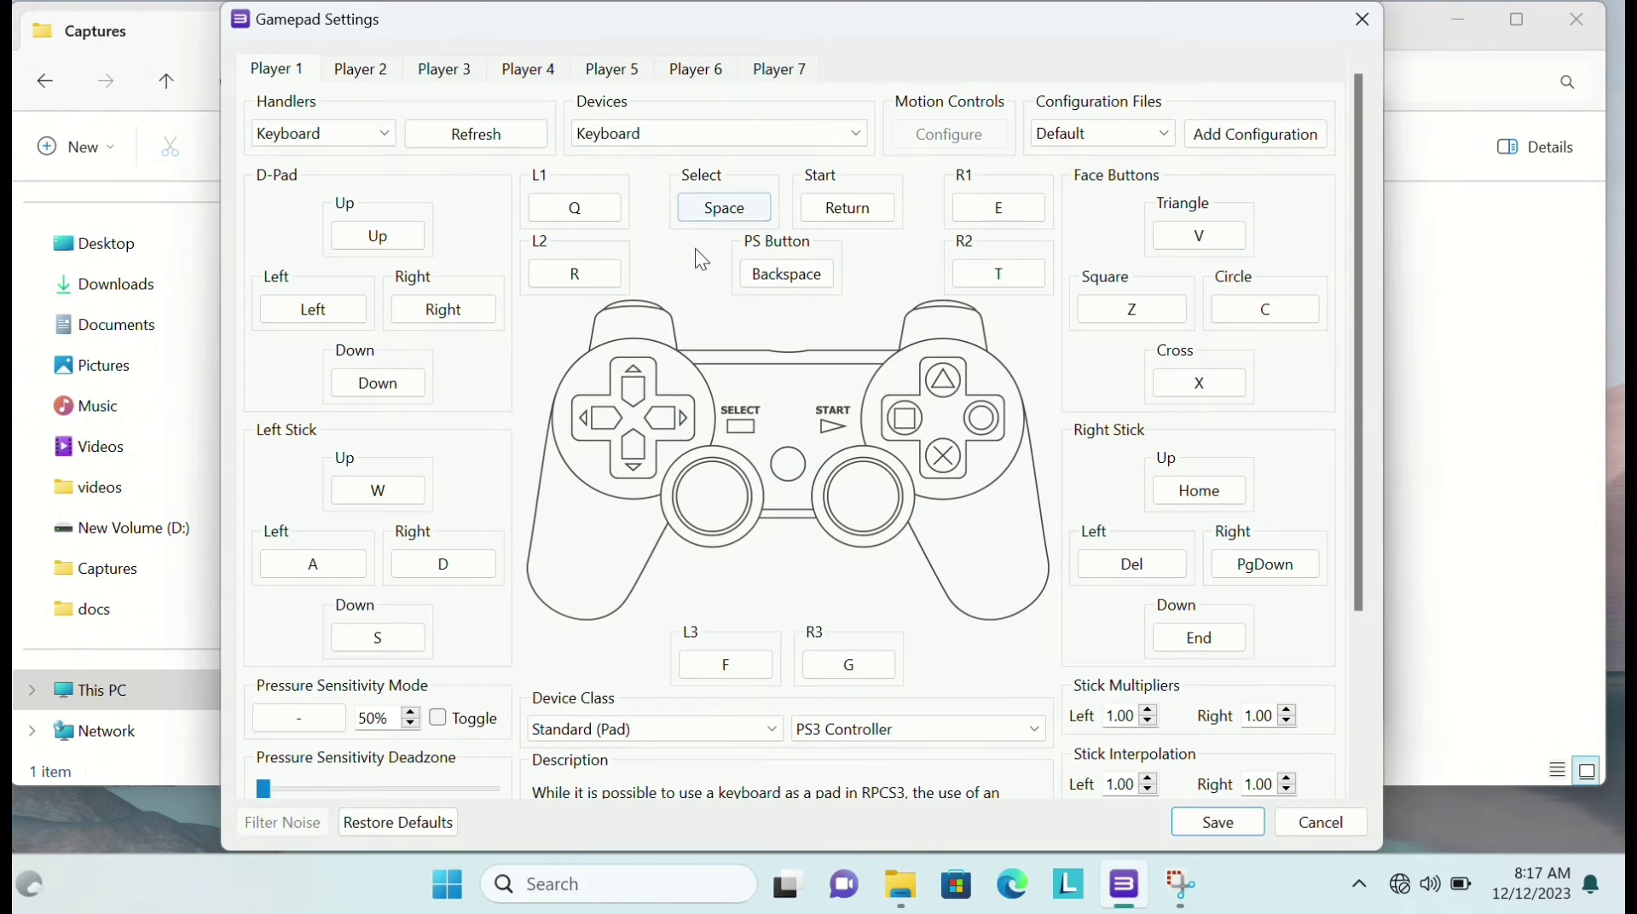
pyautogui.click(328, 136)
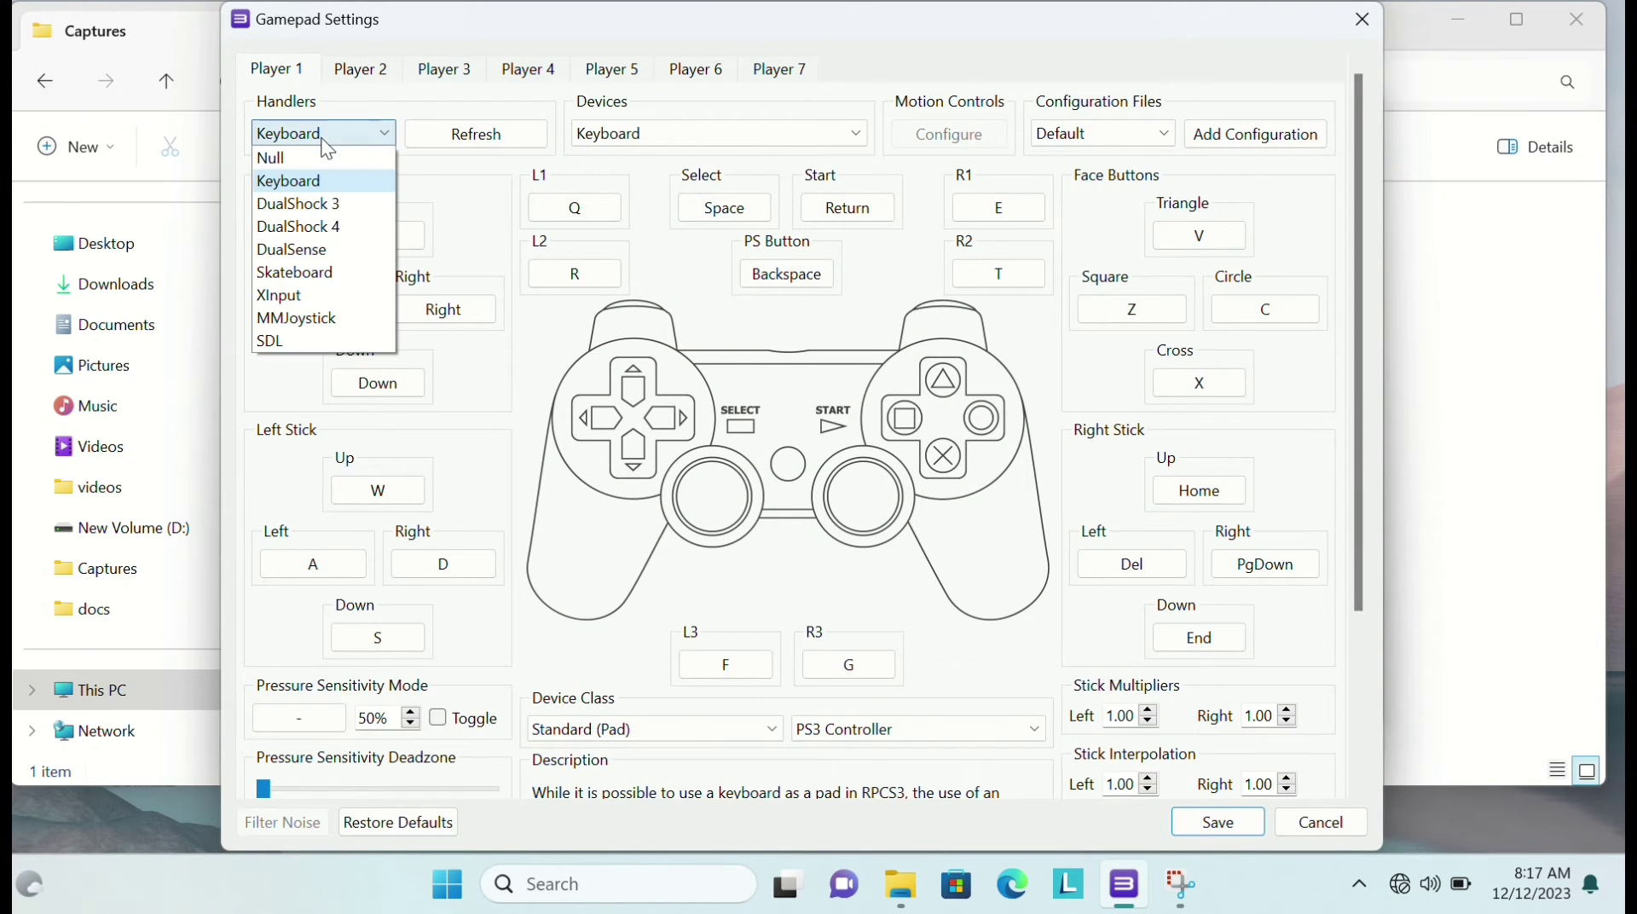
pyautogui.click(288, 320)
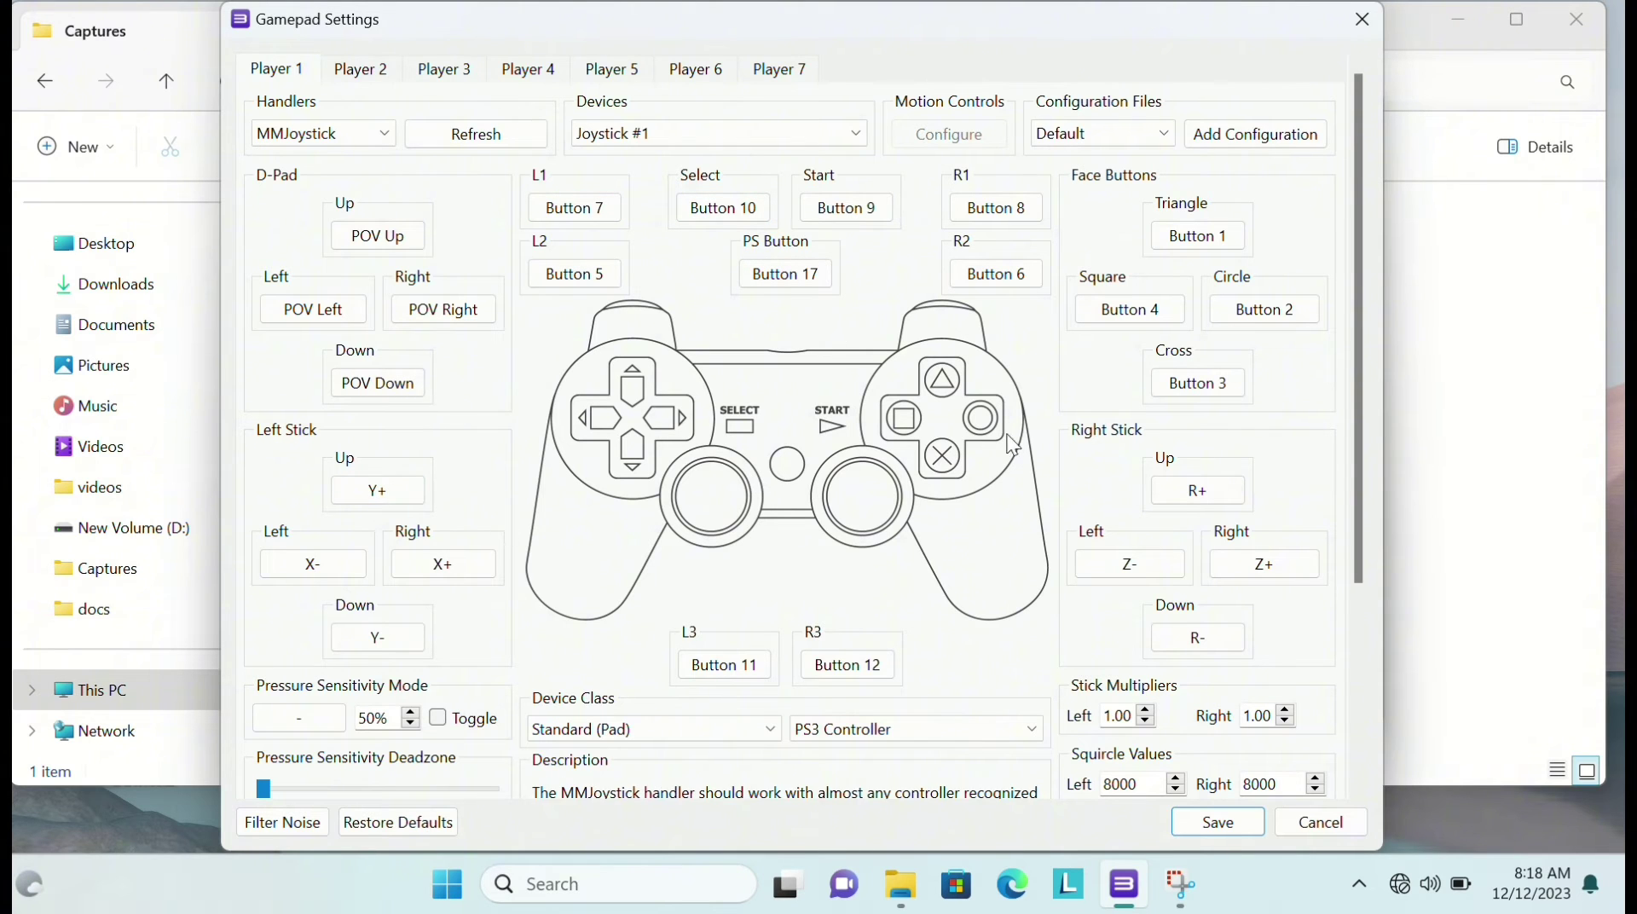
pyautogui.click(1185, 239)
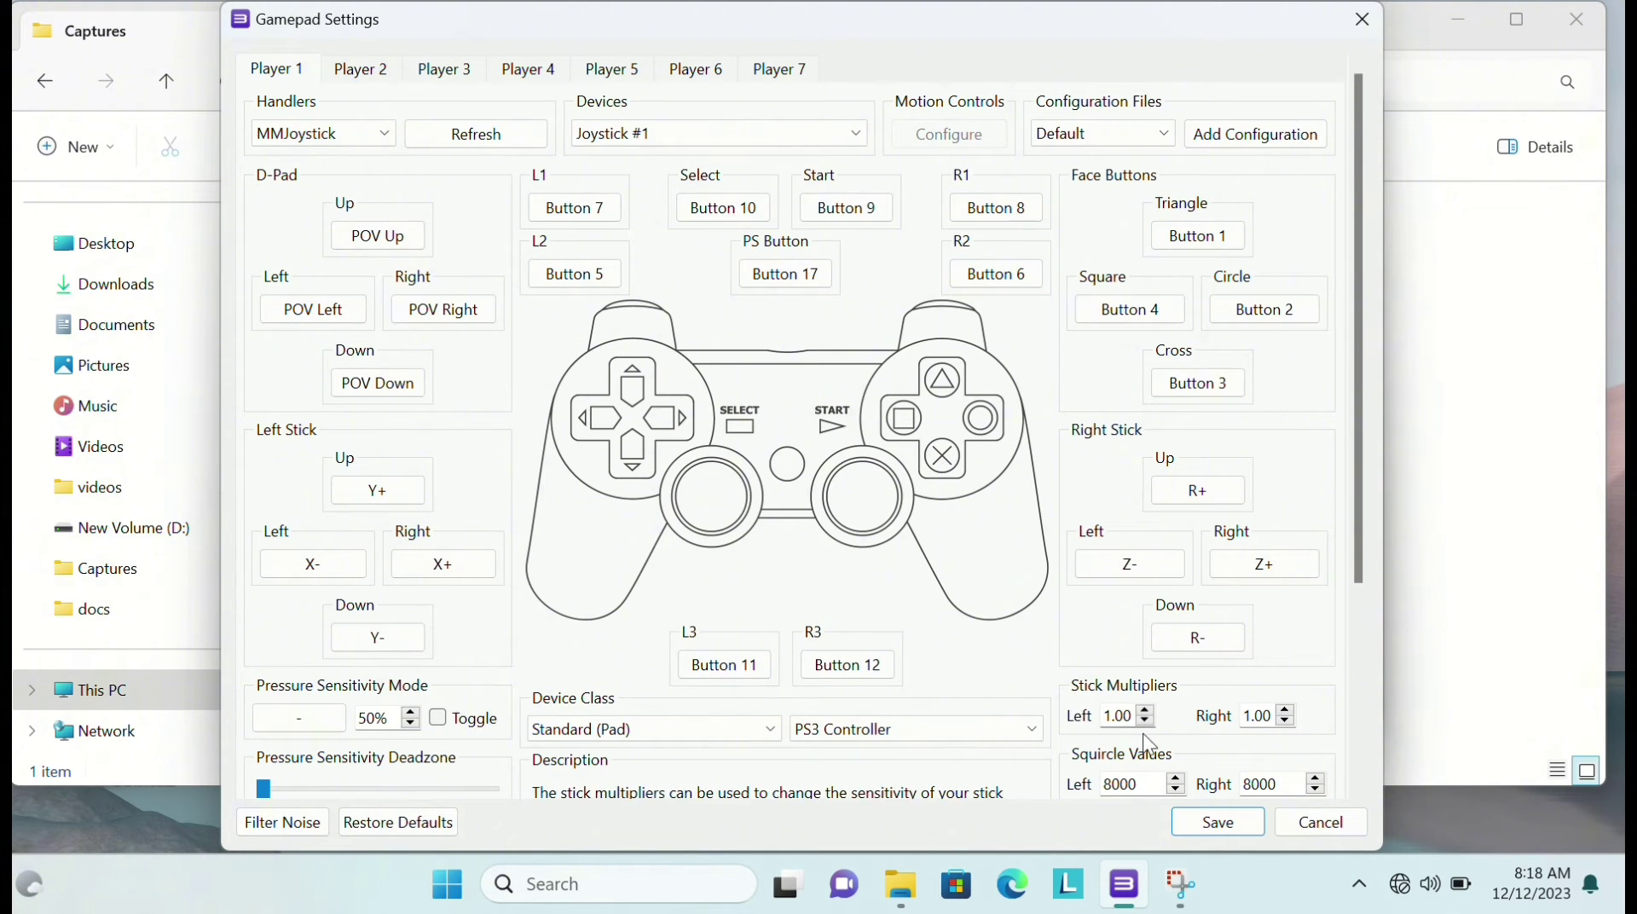
pyautogui.click(1238, 817)
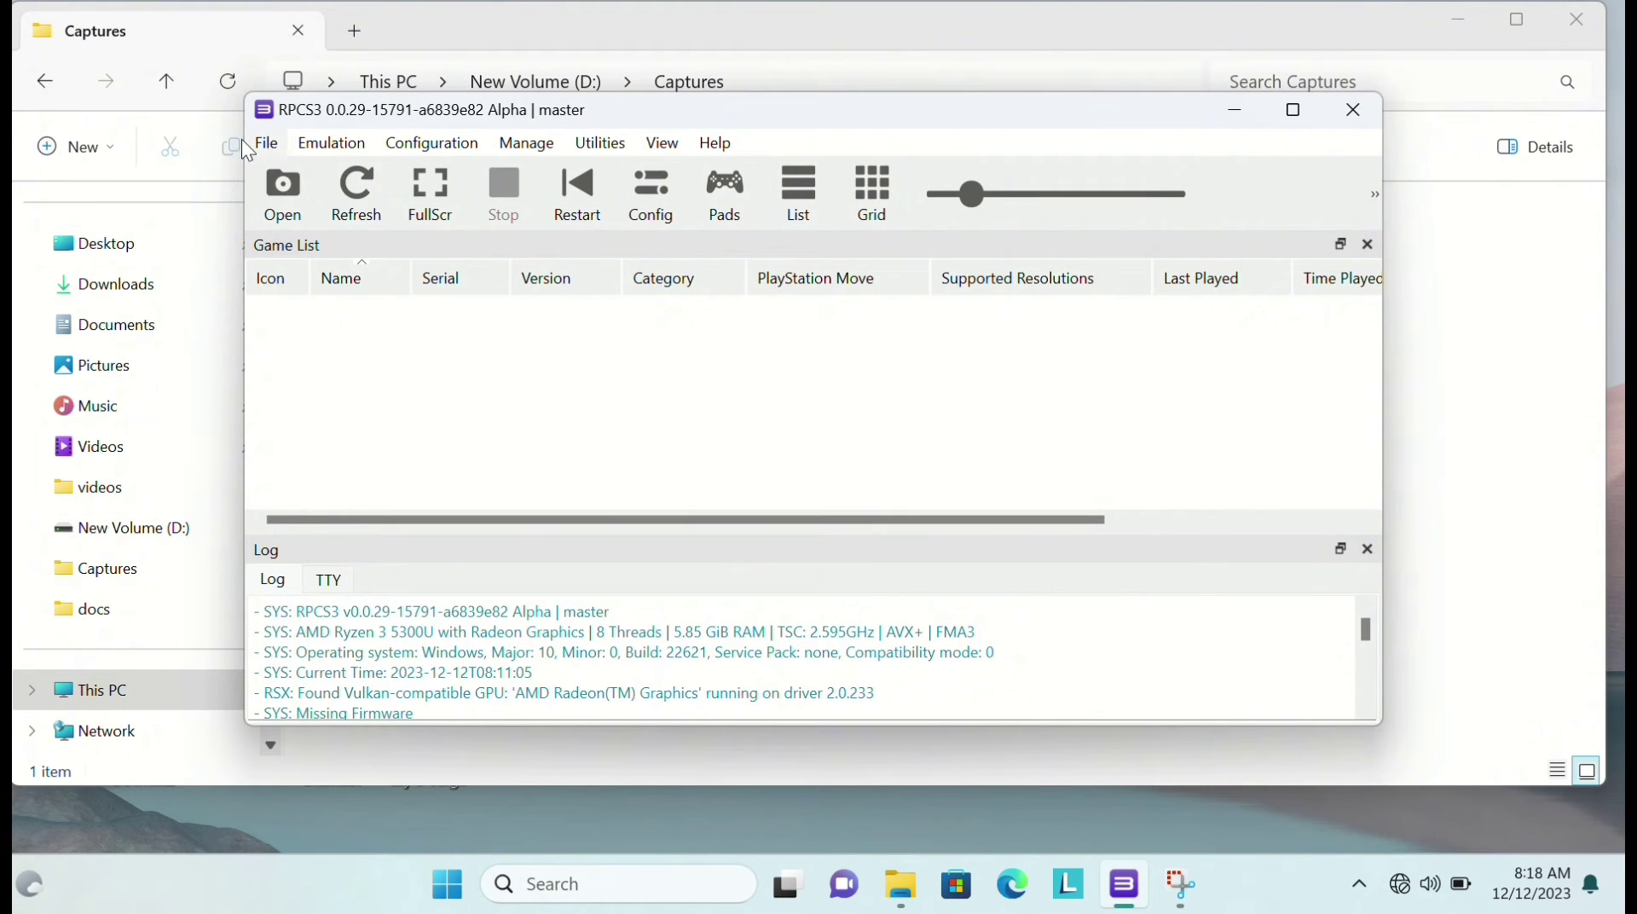
# Minimize the emulator and open the PS3 roms folder on New Volume (D:) in File Explorer.
pyautogui.click(1236, 112)
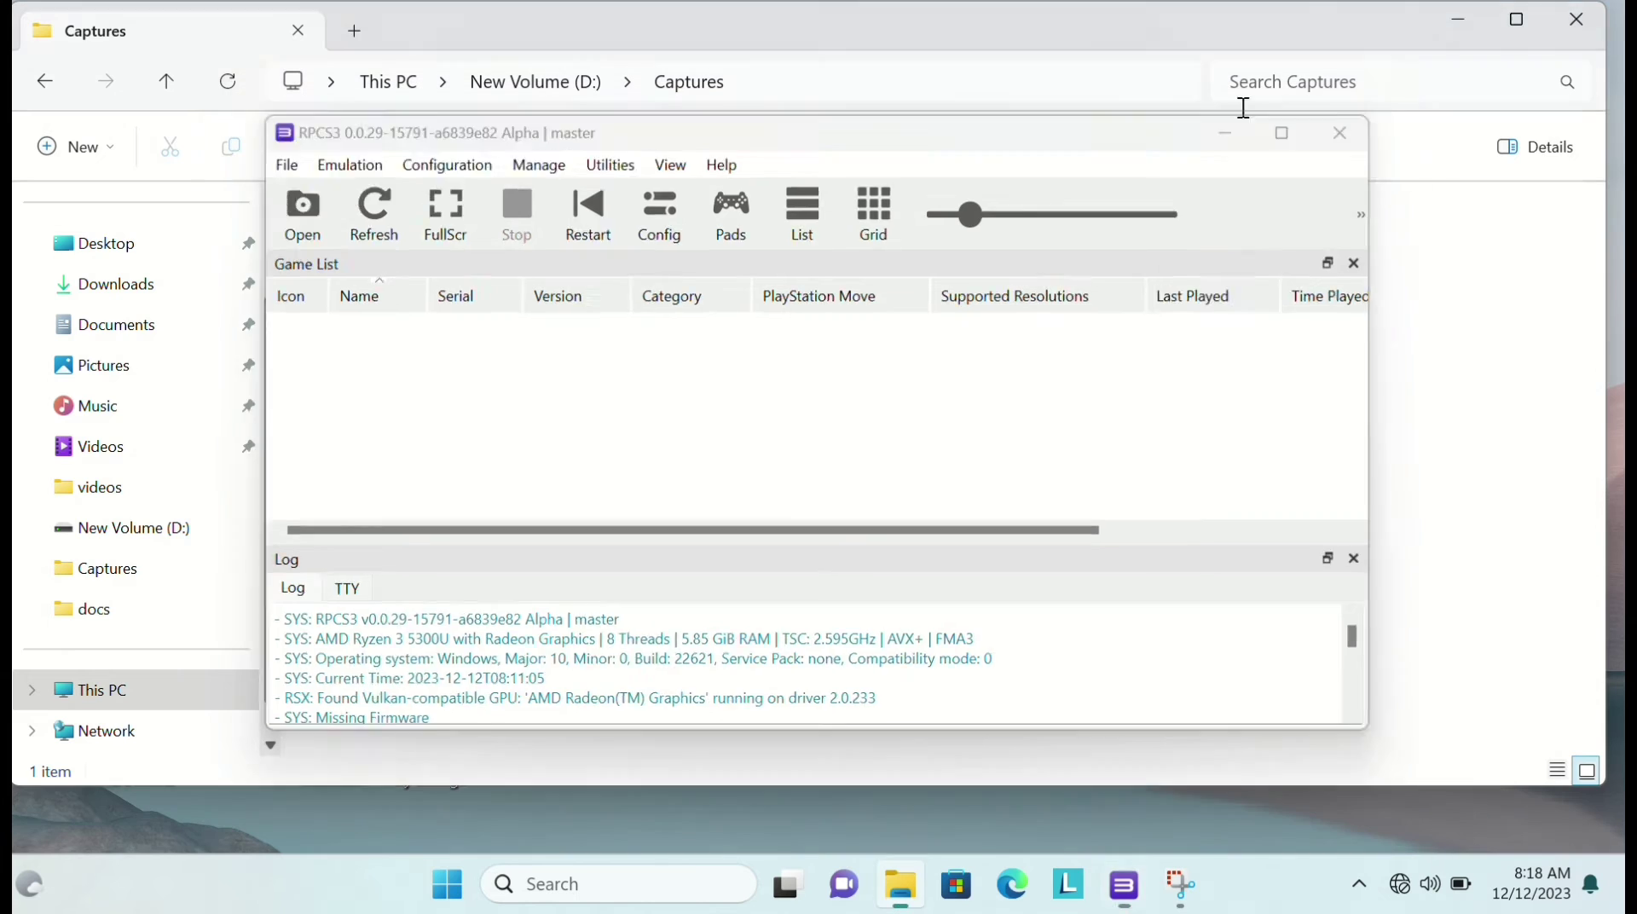
pyautogui.hotkey('alt', 'Up')
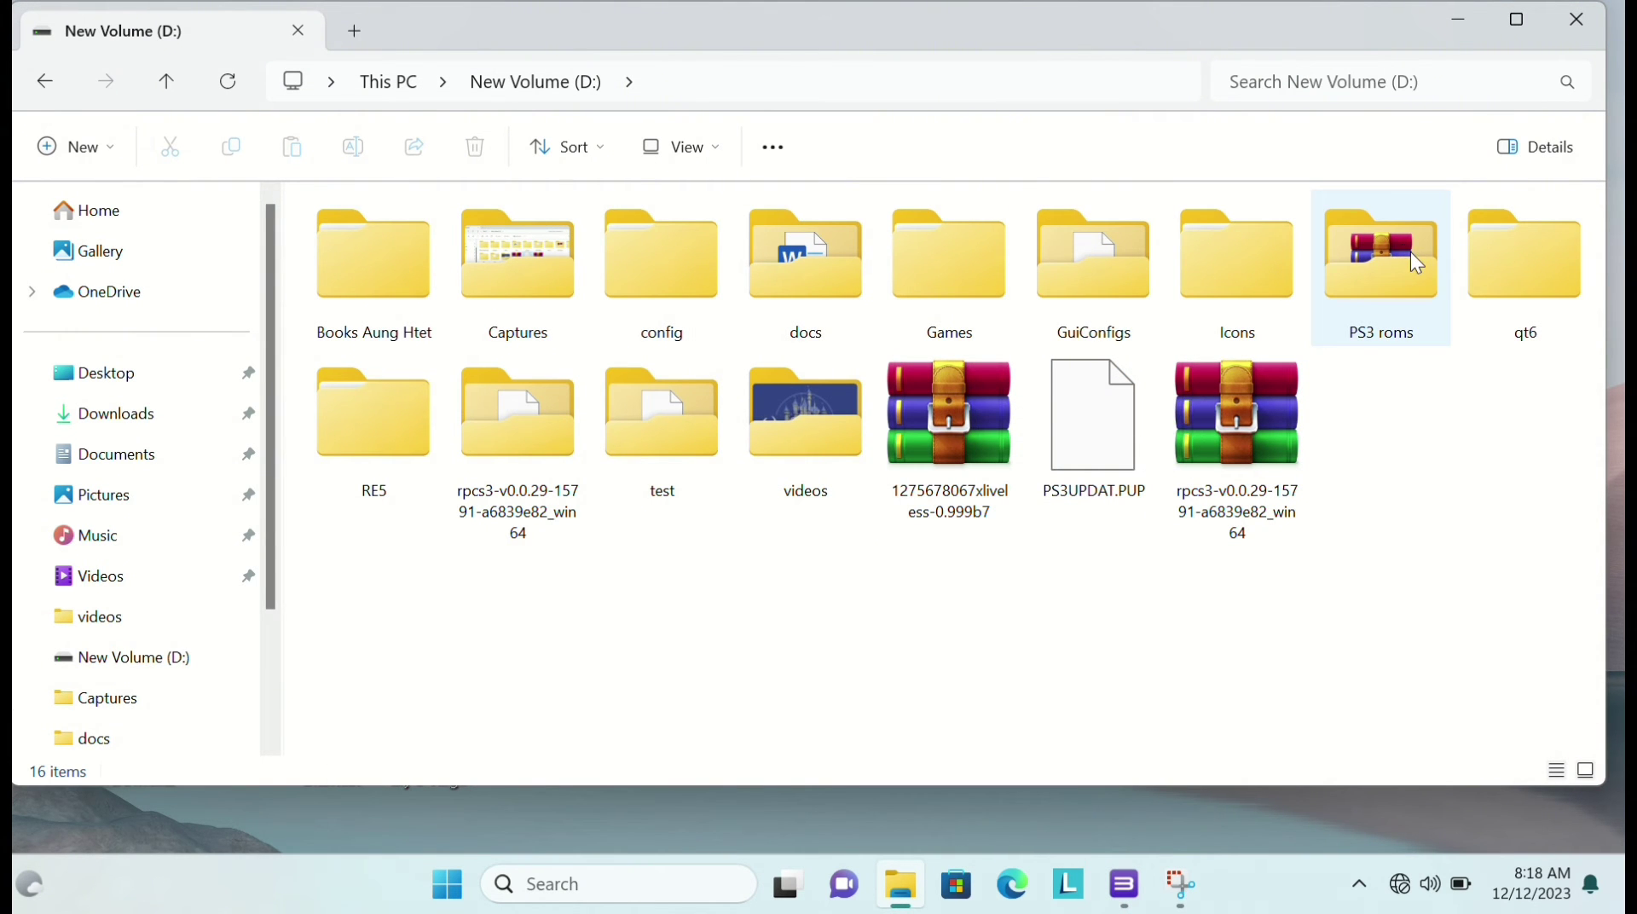
pyautogui.moveTo(1409, 254)
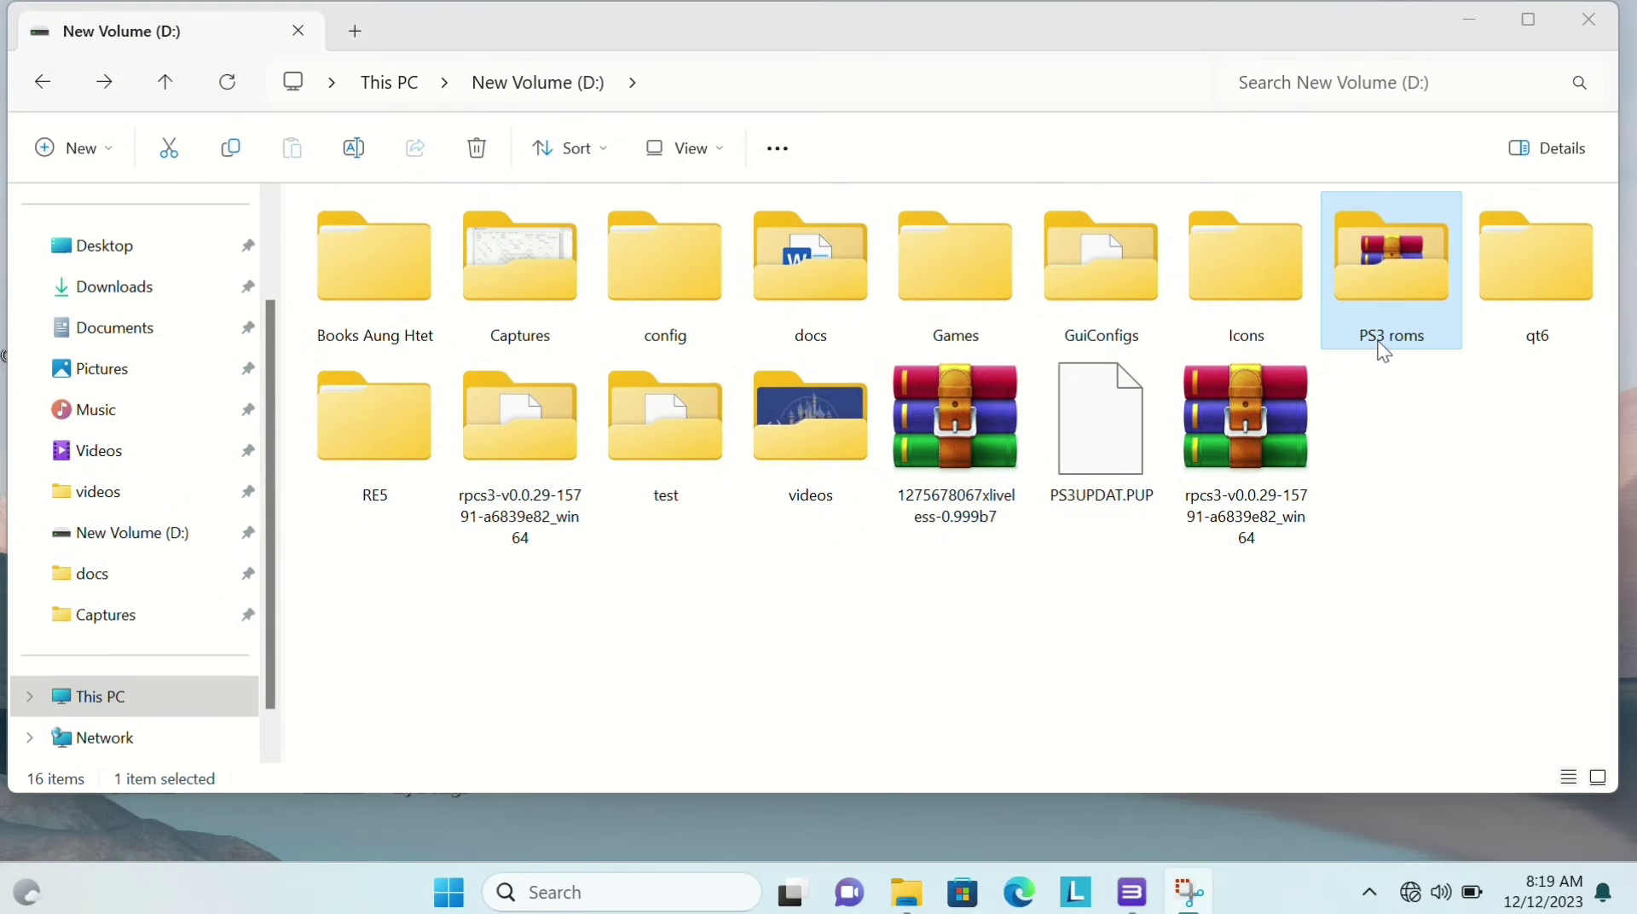
pyautogui.doubleClick(1366, 309)
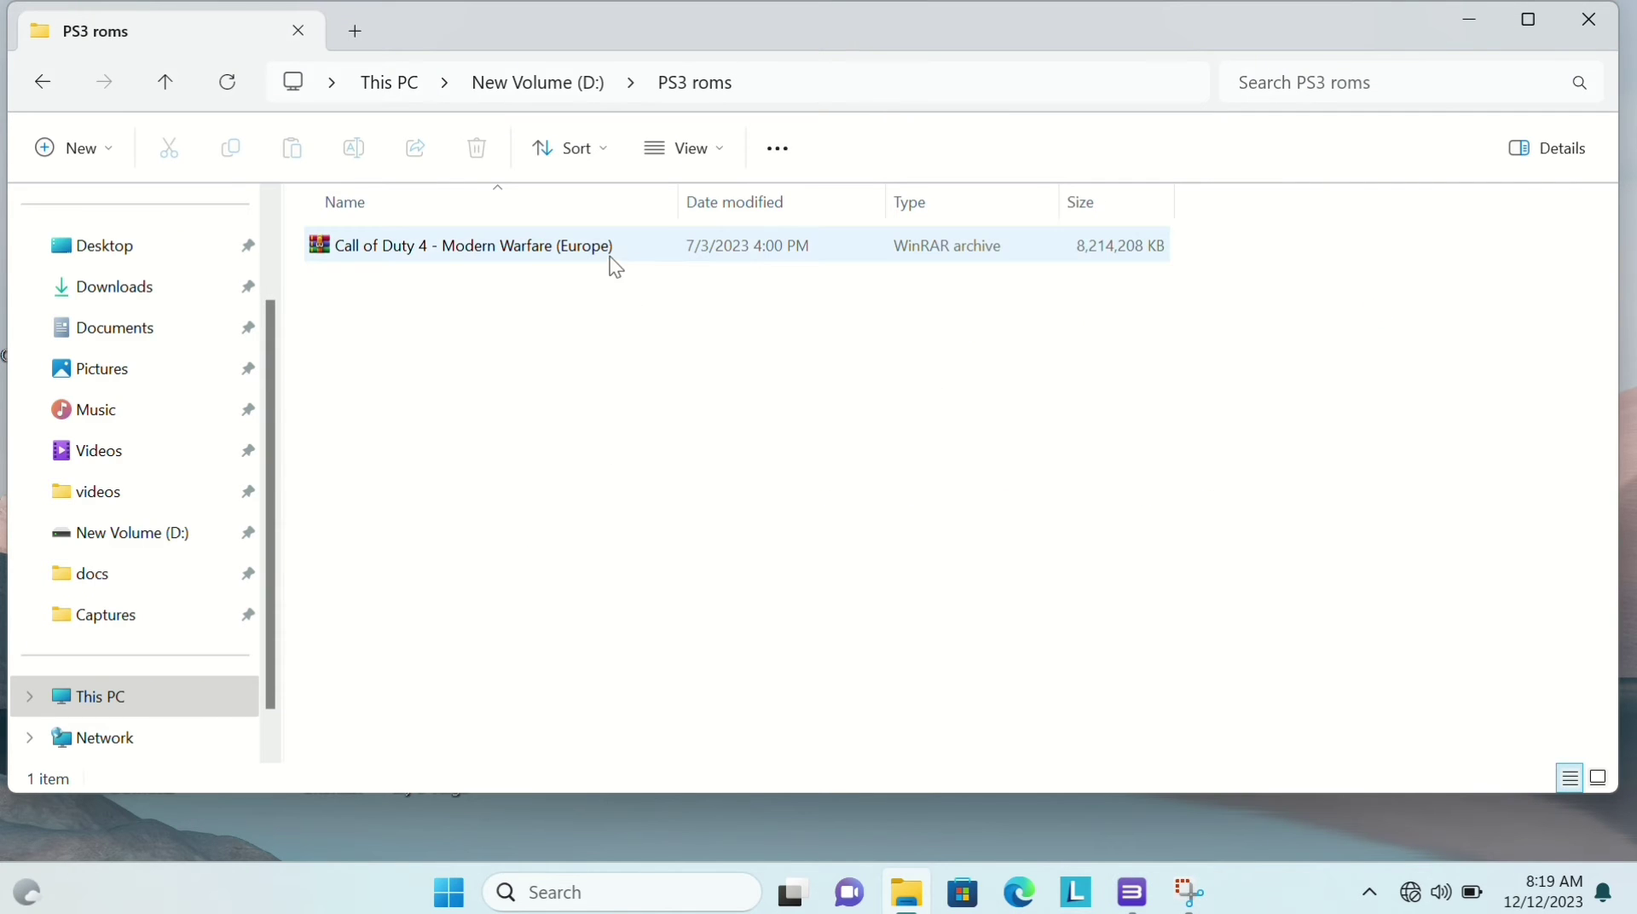
# Extract the Call of Duty 4 - Modern Warfare (Europe) archive into a folder of the same name and open that folder.
pyautogui.click(613, 254)
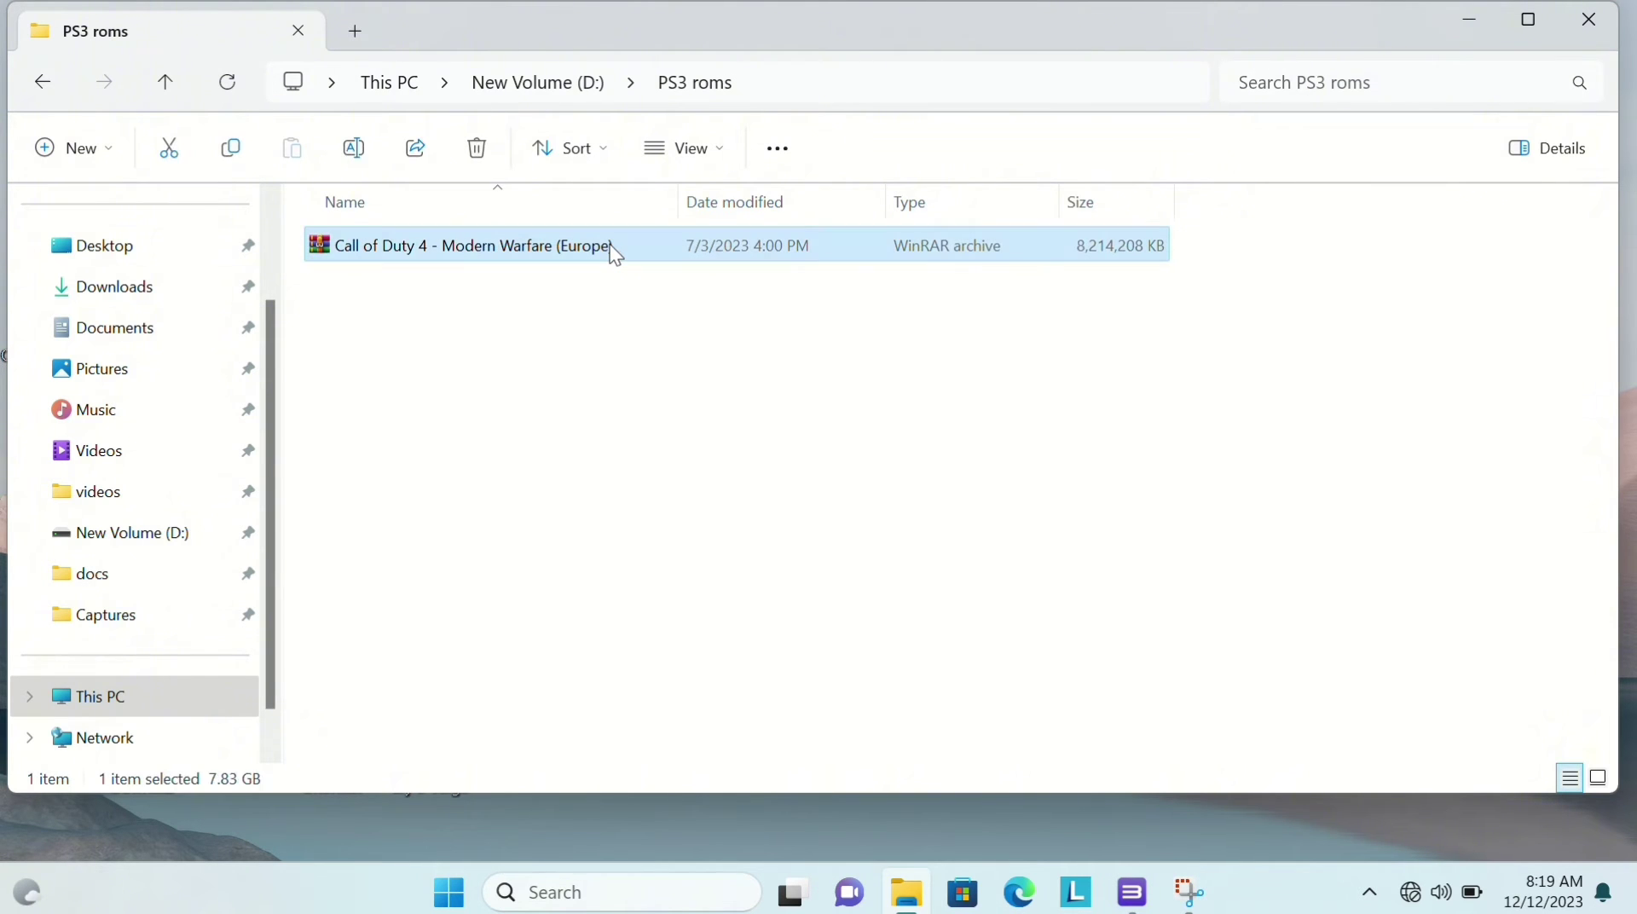
pyautogui.rightClick(612, 245)
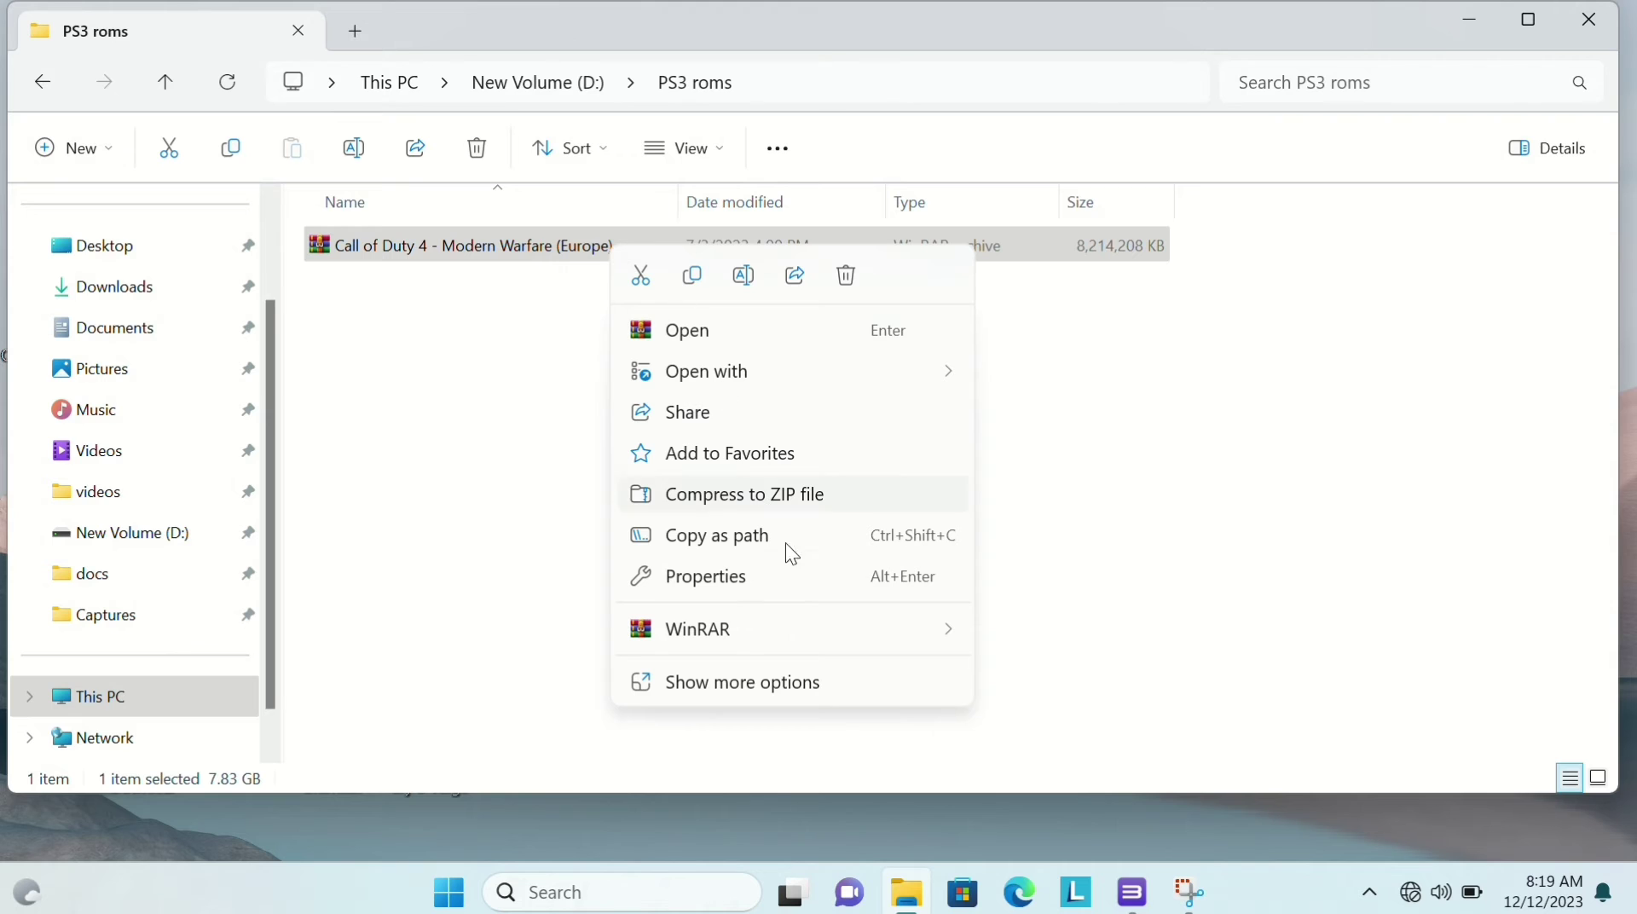
pyautogui.moveTo(831, 613)
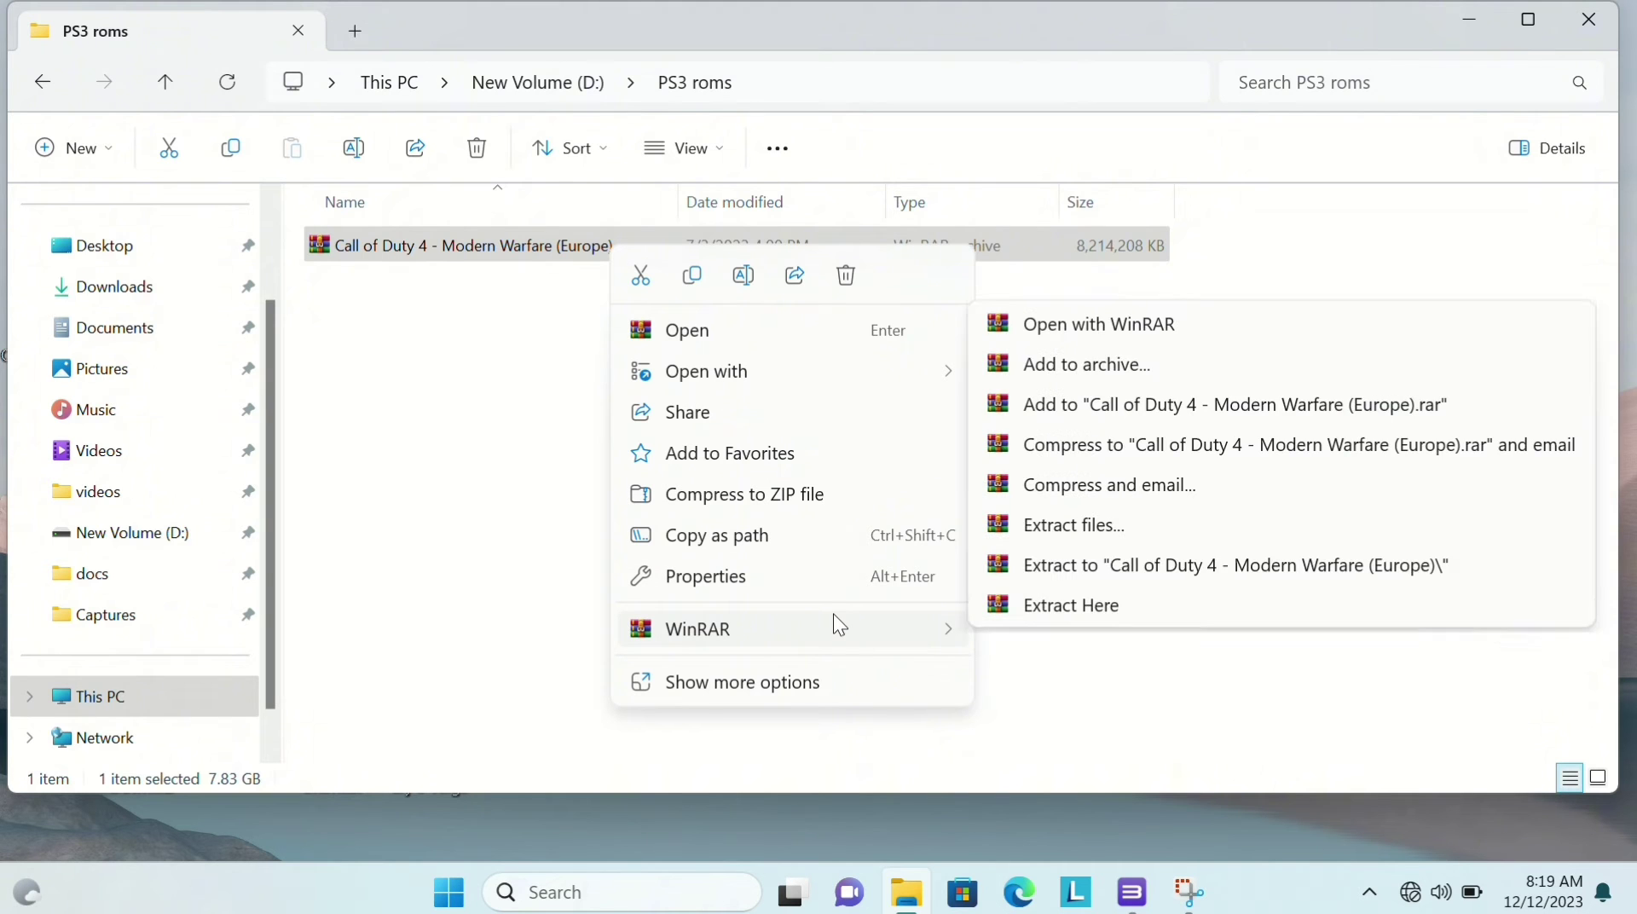
pyautogui.click(1140, 547)
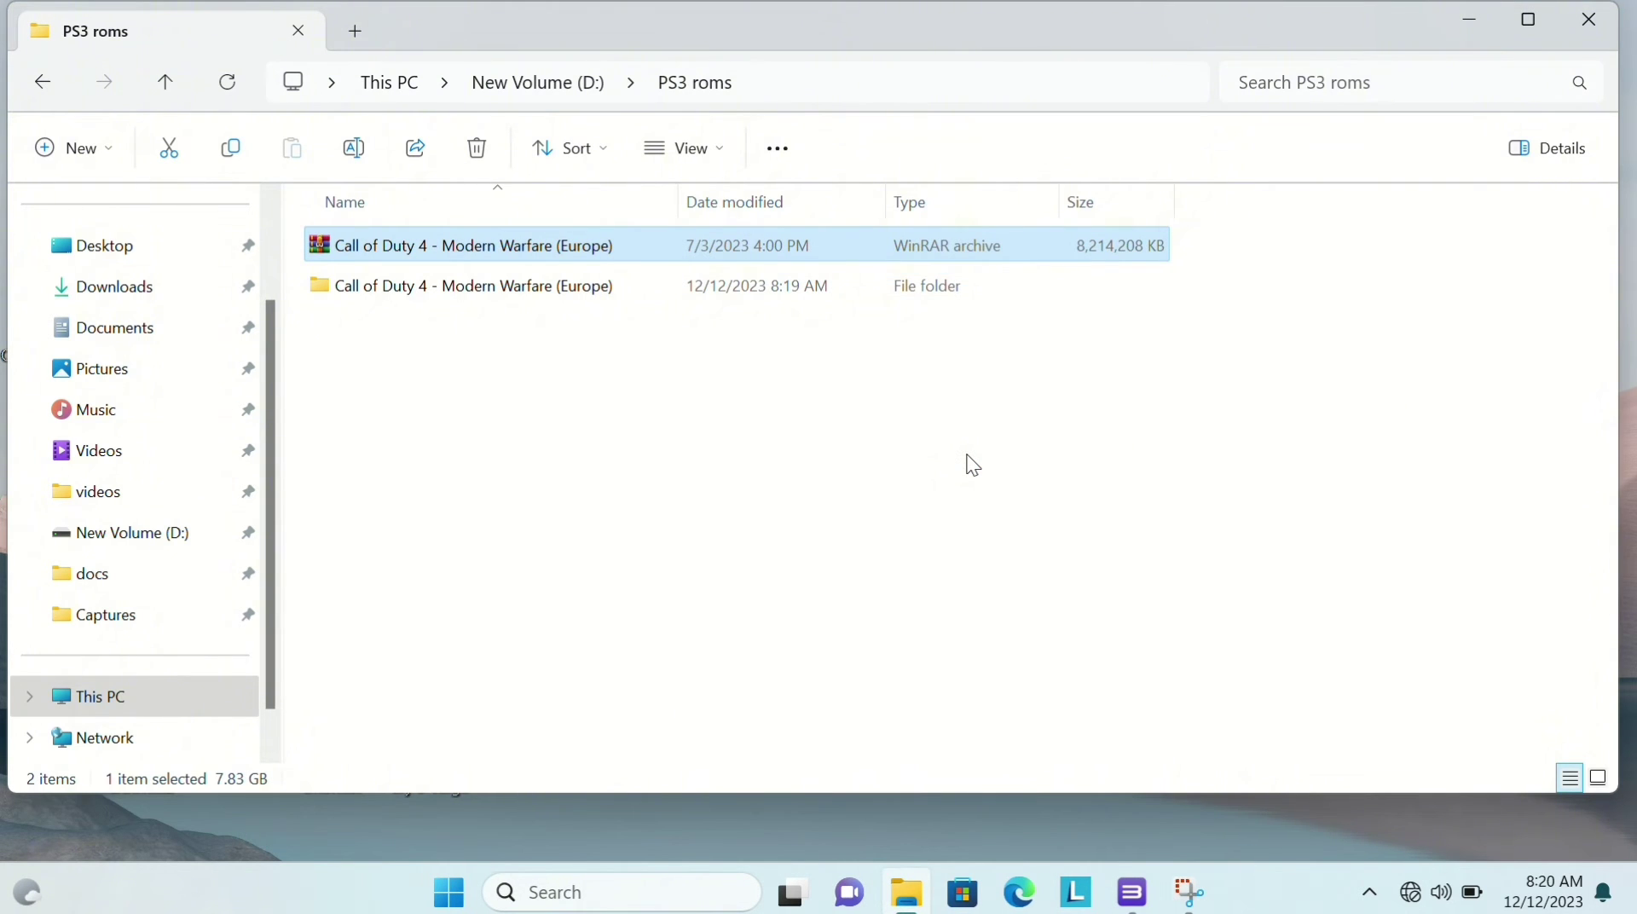
pyautogui.doubleClick(856, 284)
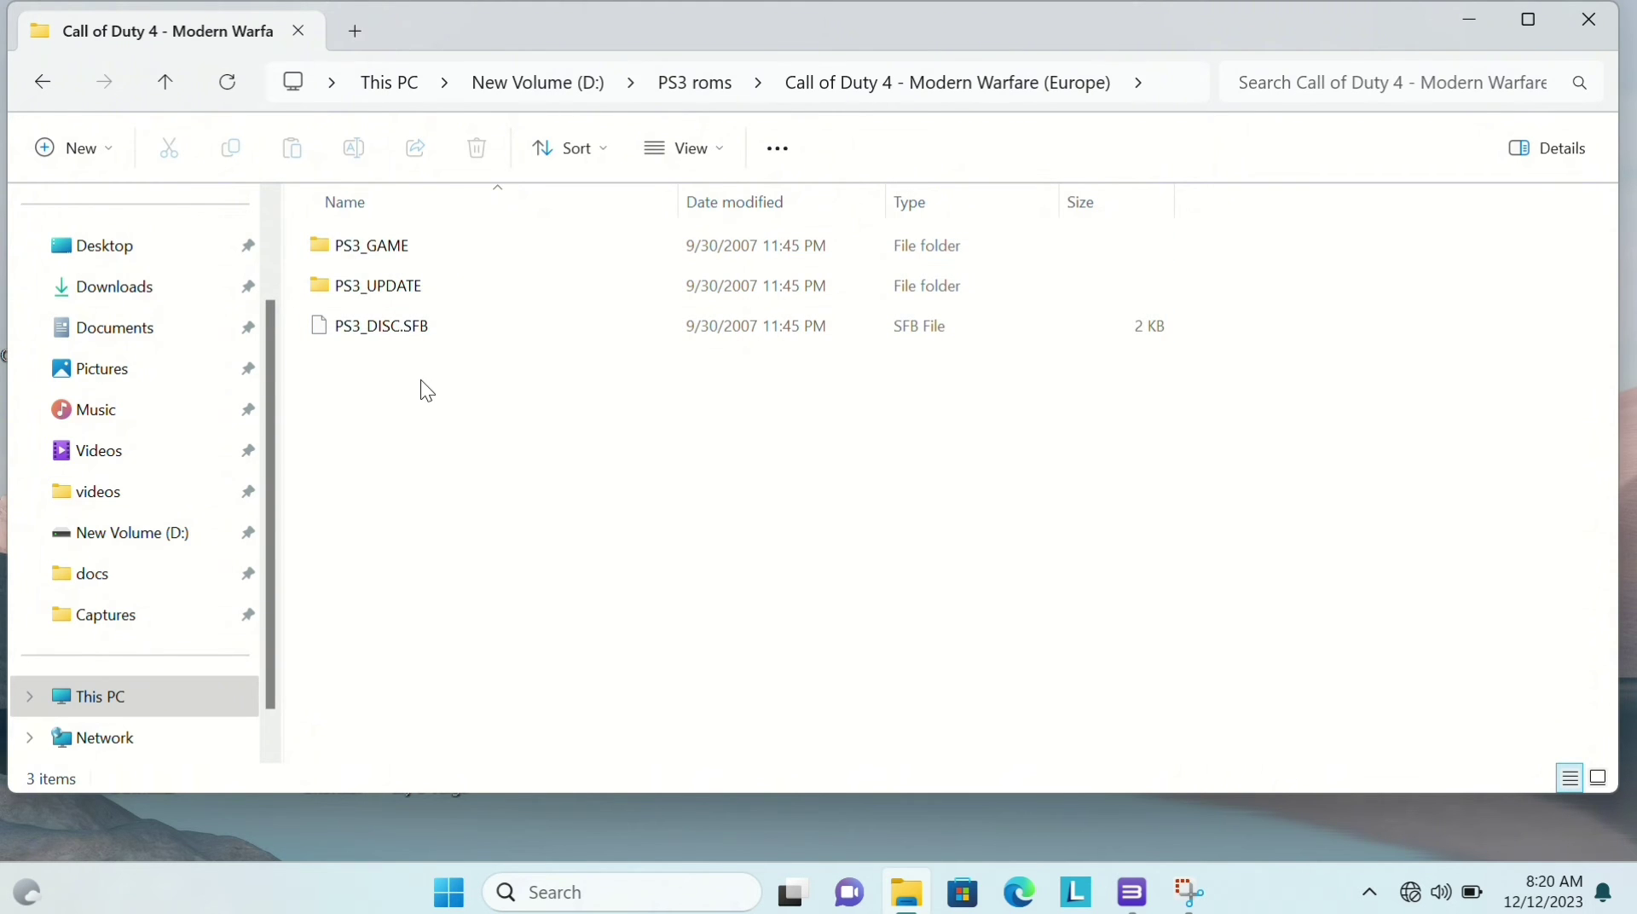
# Return to the root of New Volume (D:) in File Explorer and switch back to RPCS3.
pyautogui.click(55, 75)
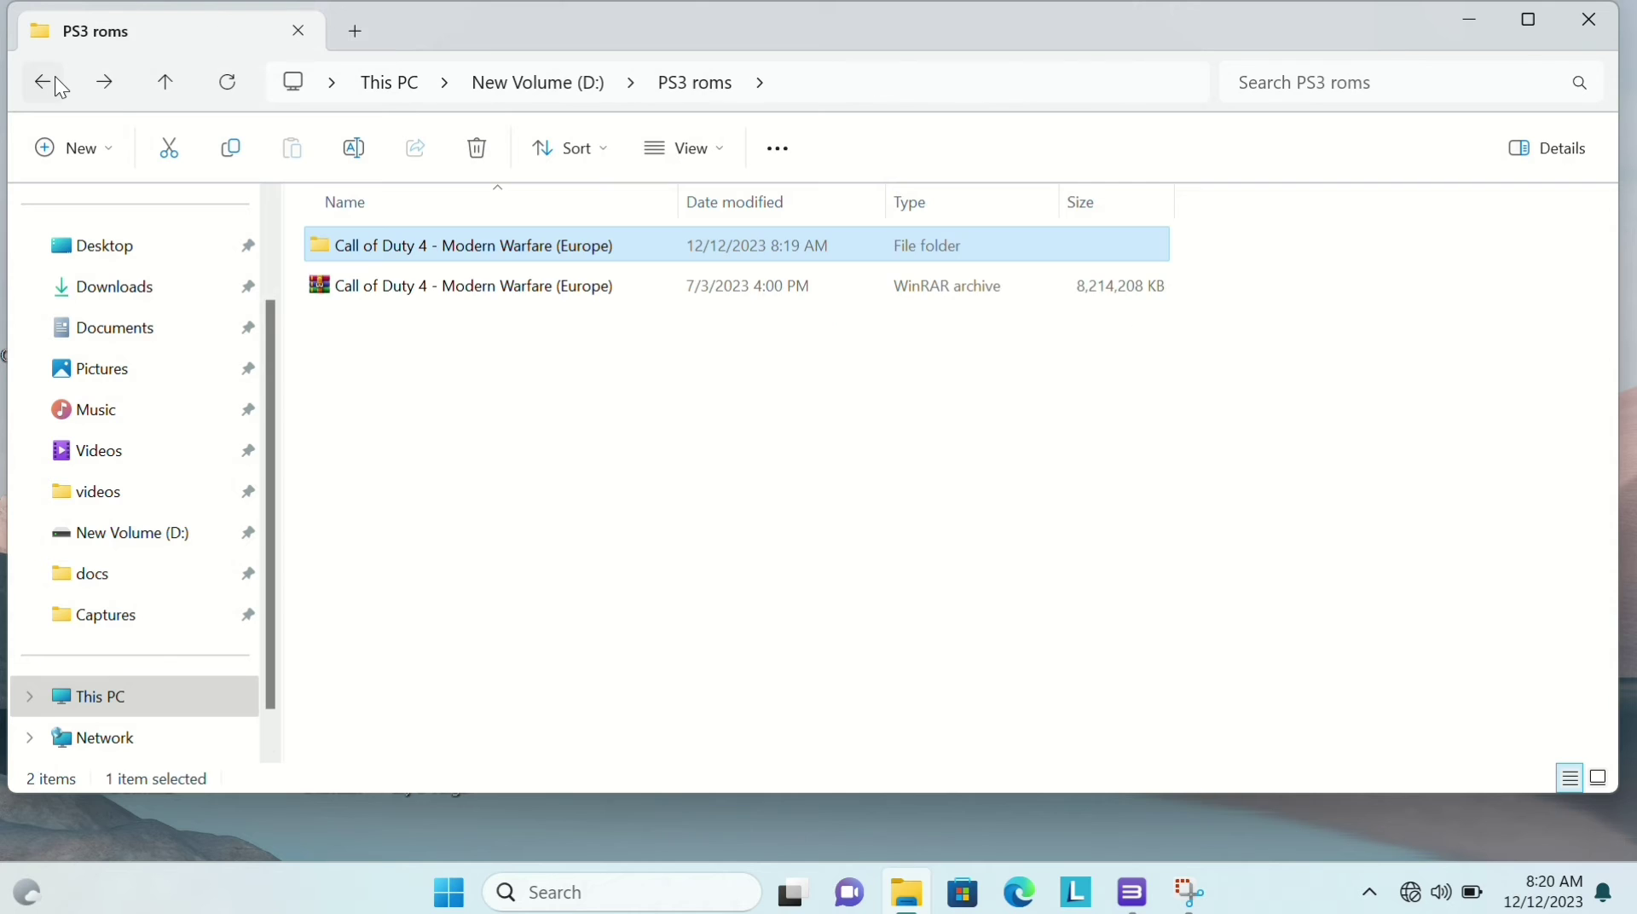
pyautogui.click(53, 75)
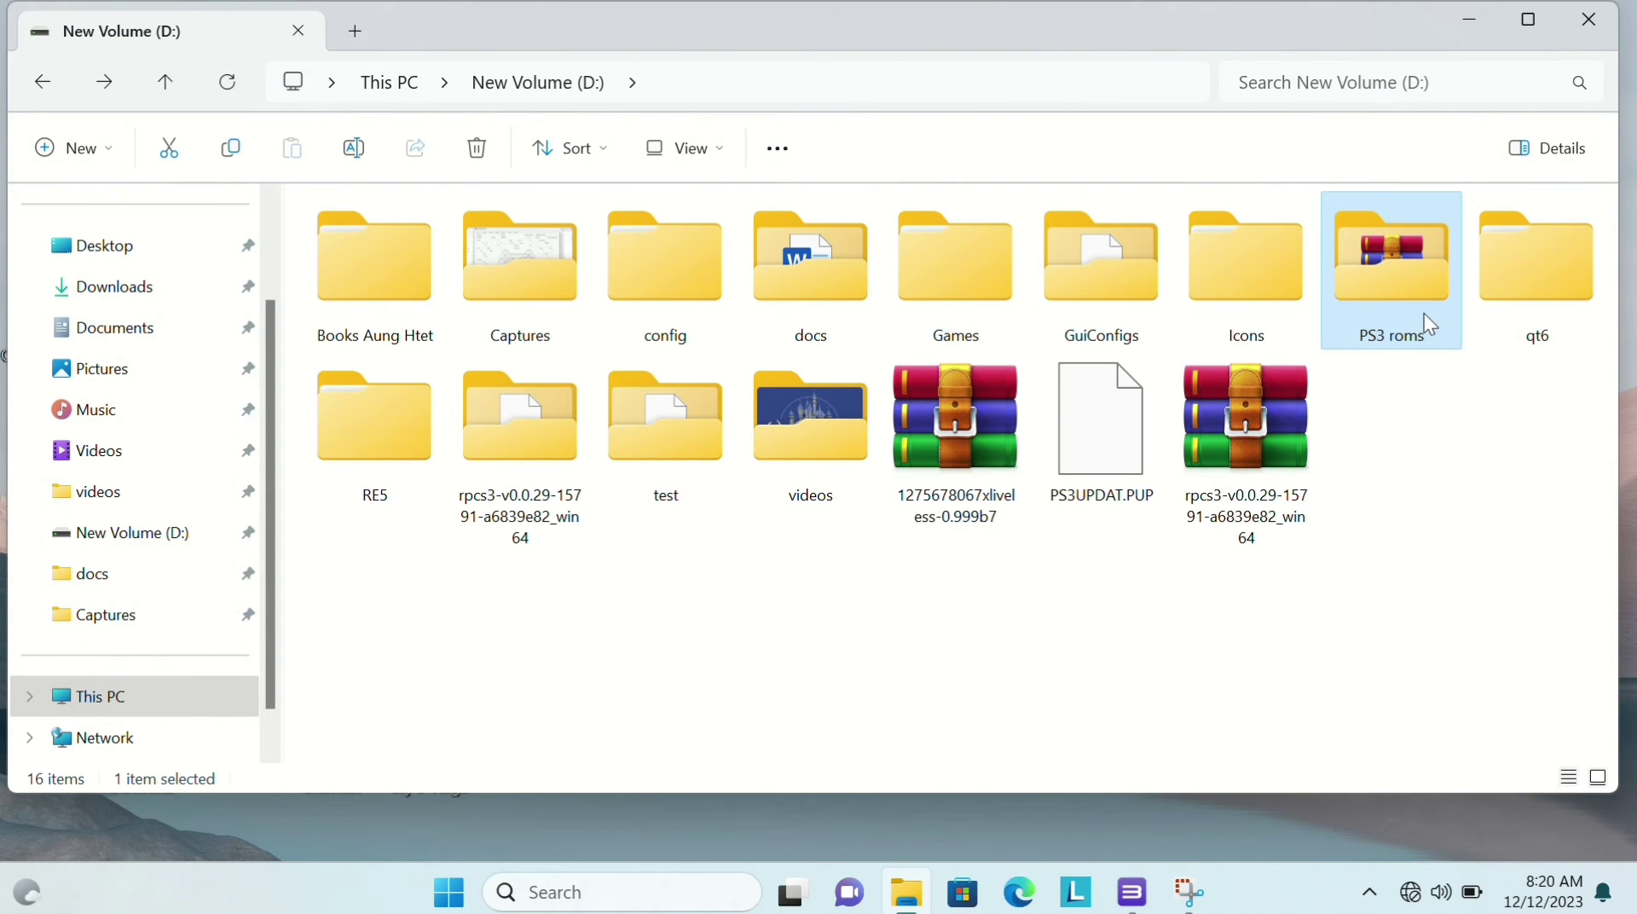
pyautogui.click(1151, 902)
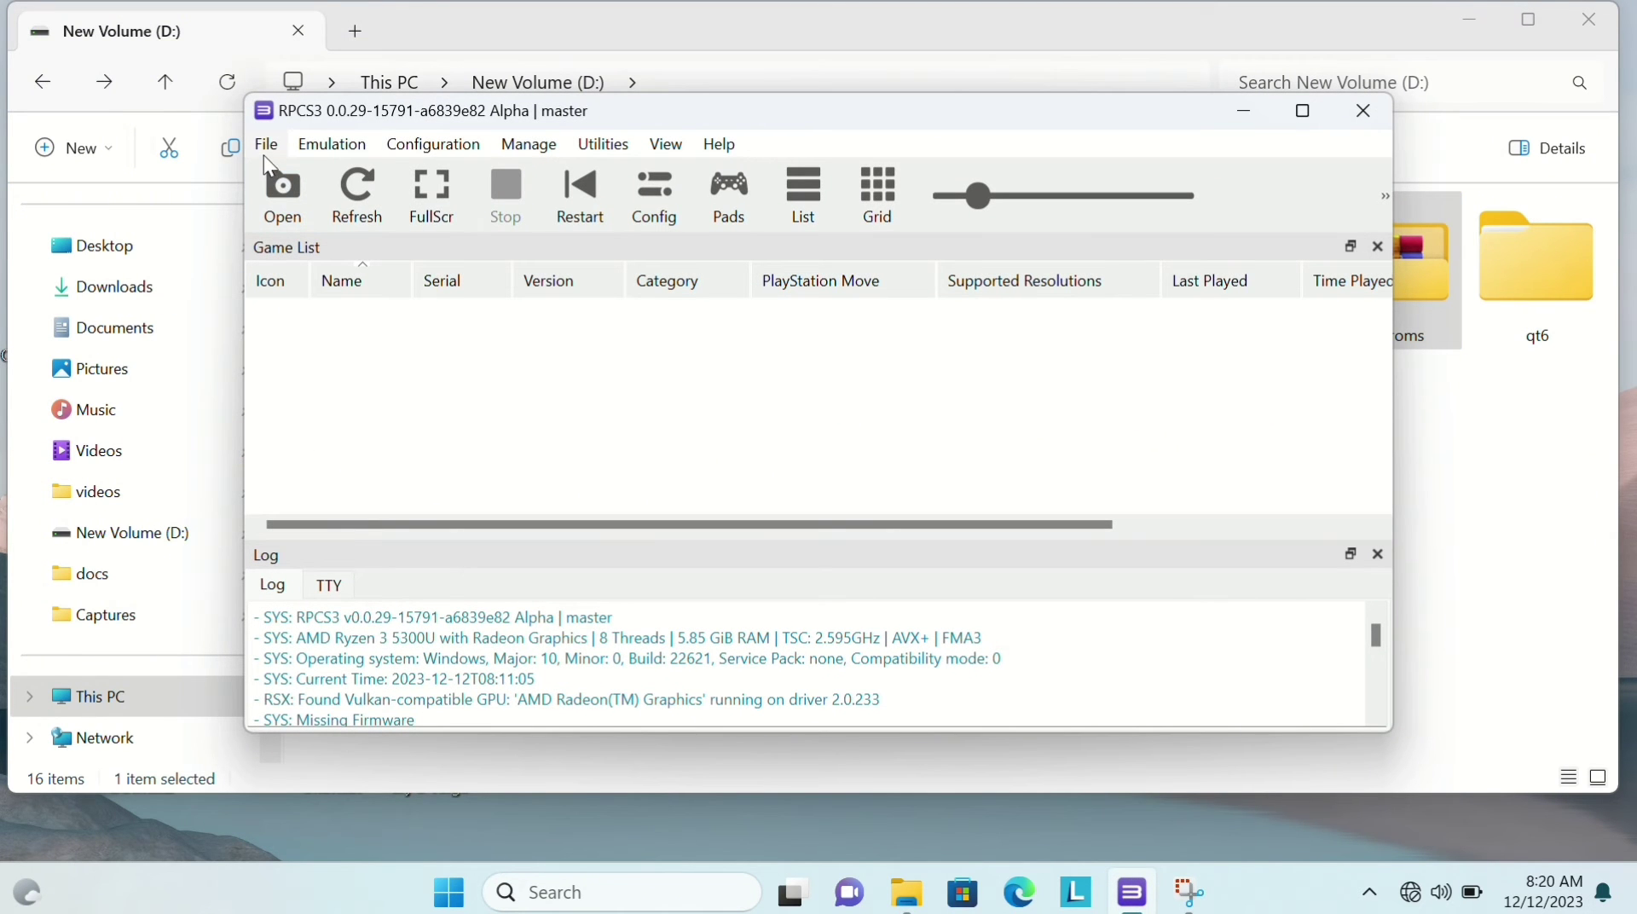
# Add the PS3 roms folder on New Volume (D:) to the game list, without creating shortcuts or precompiling caches.
pyautogui.click(267, 148)
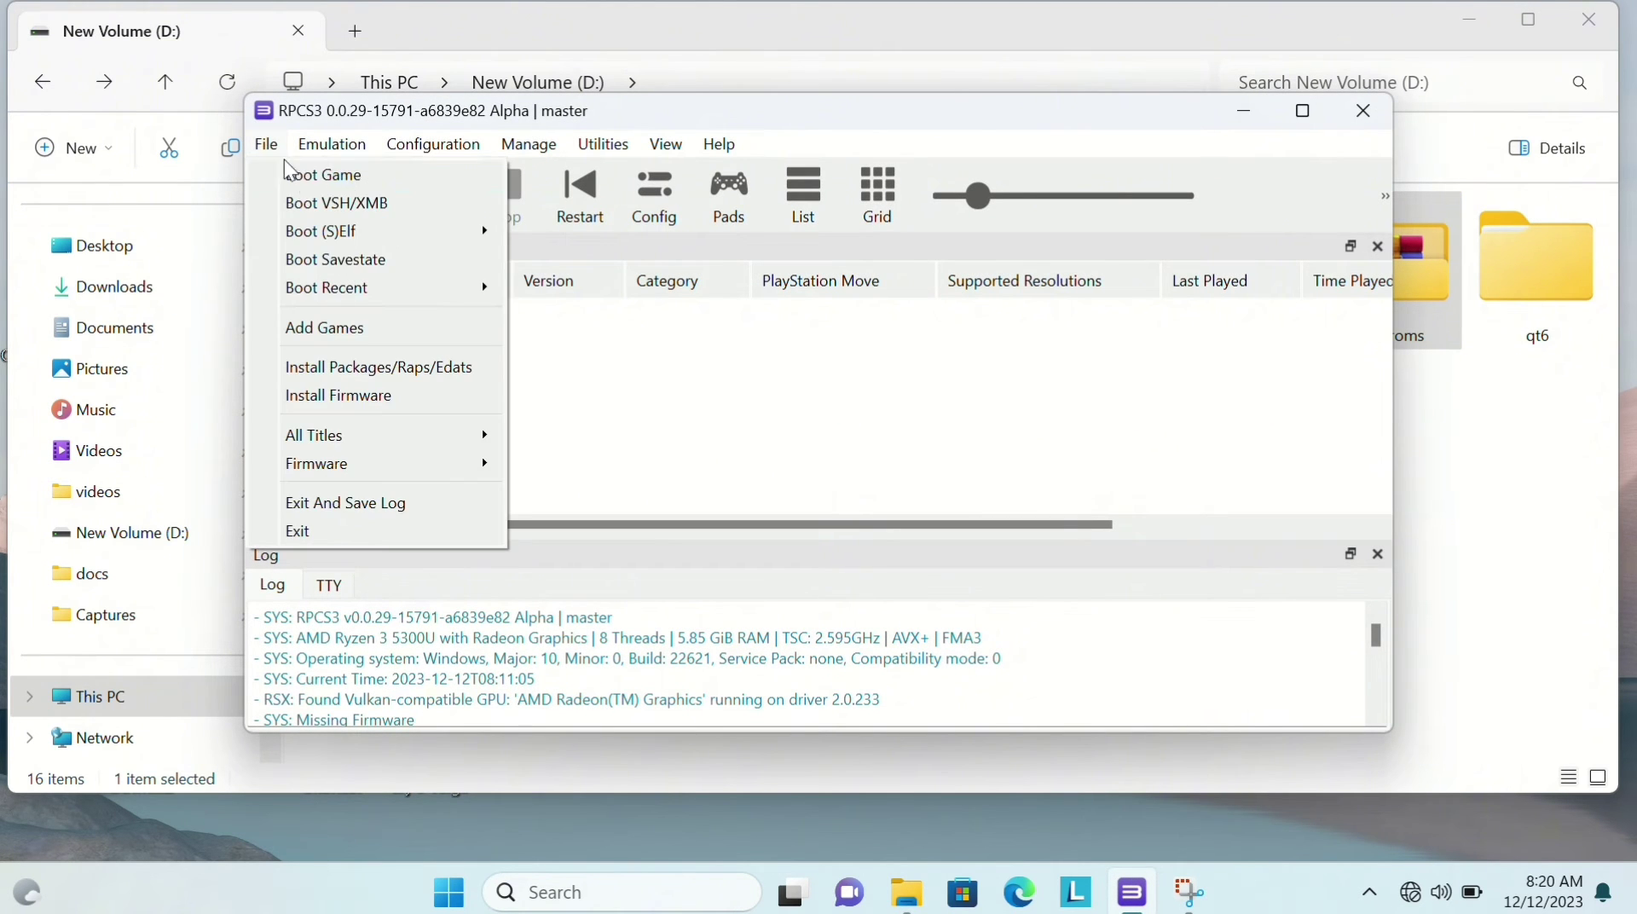
pyautogui.click(358, 332)
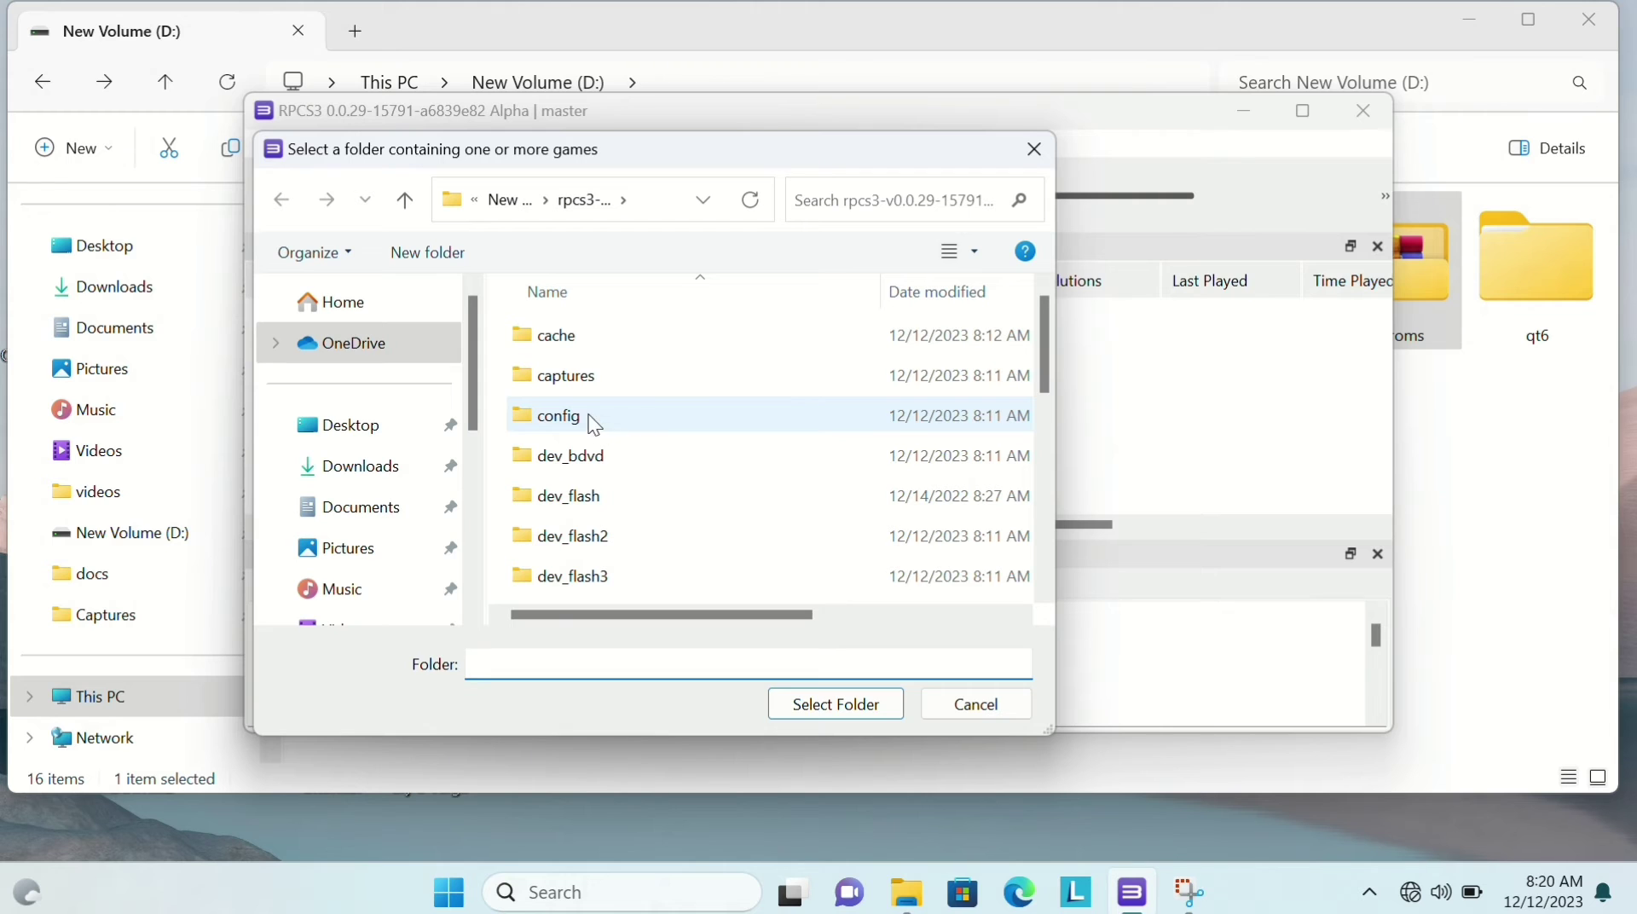
pyautogui.scroll(-3, 631, 426)
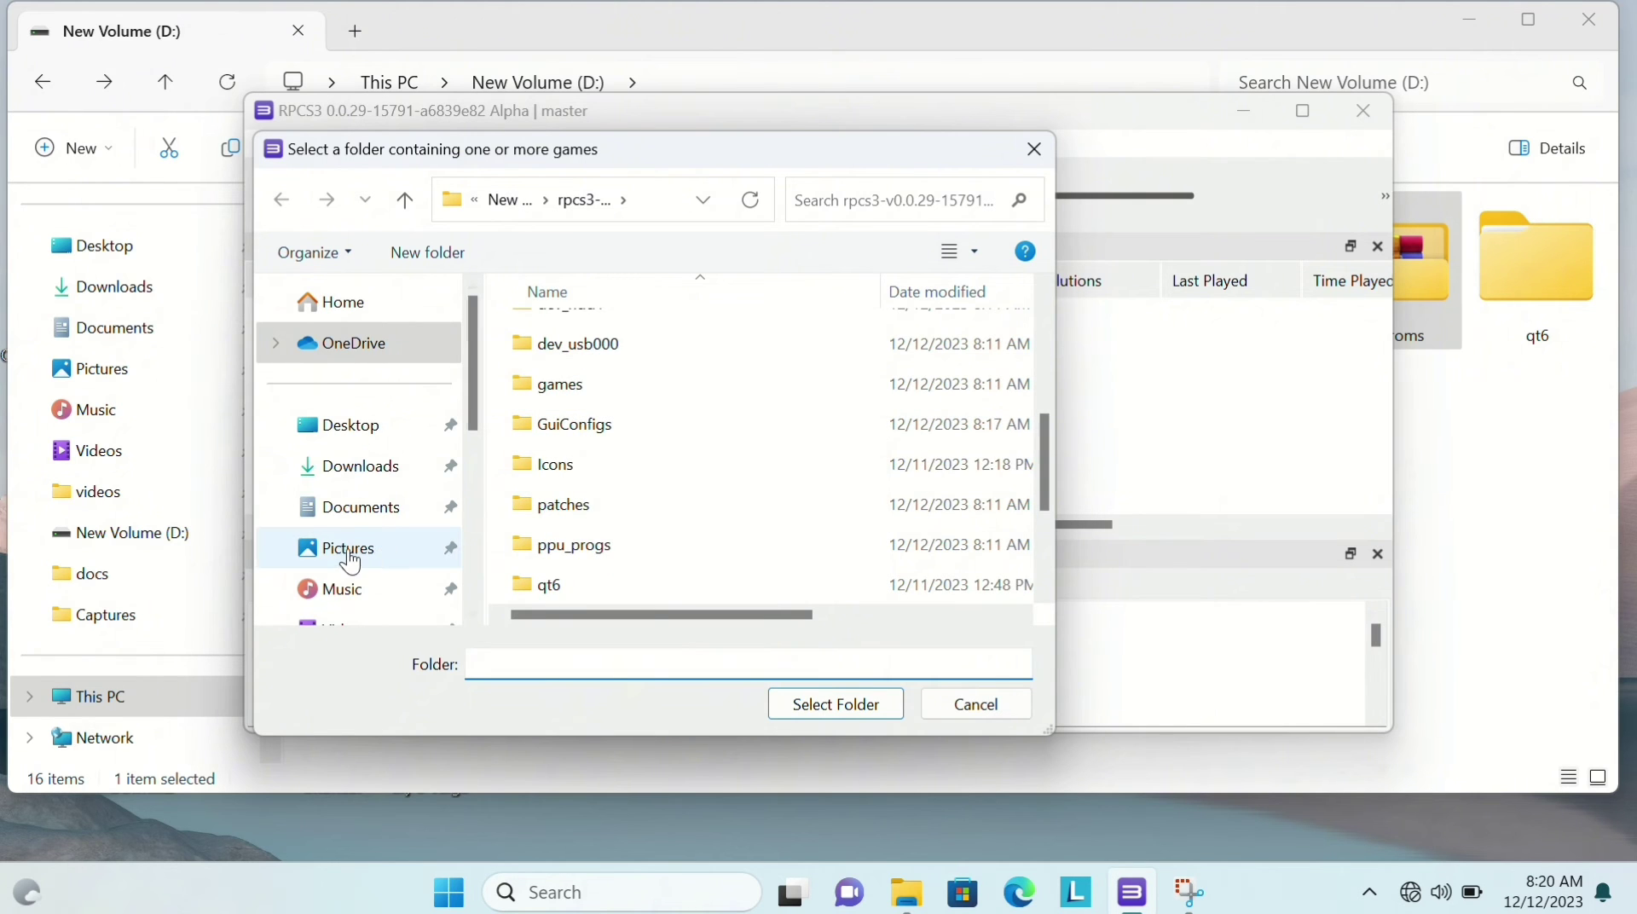
pyautogui.scroll(-3, 354, 567)
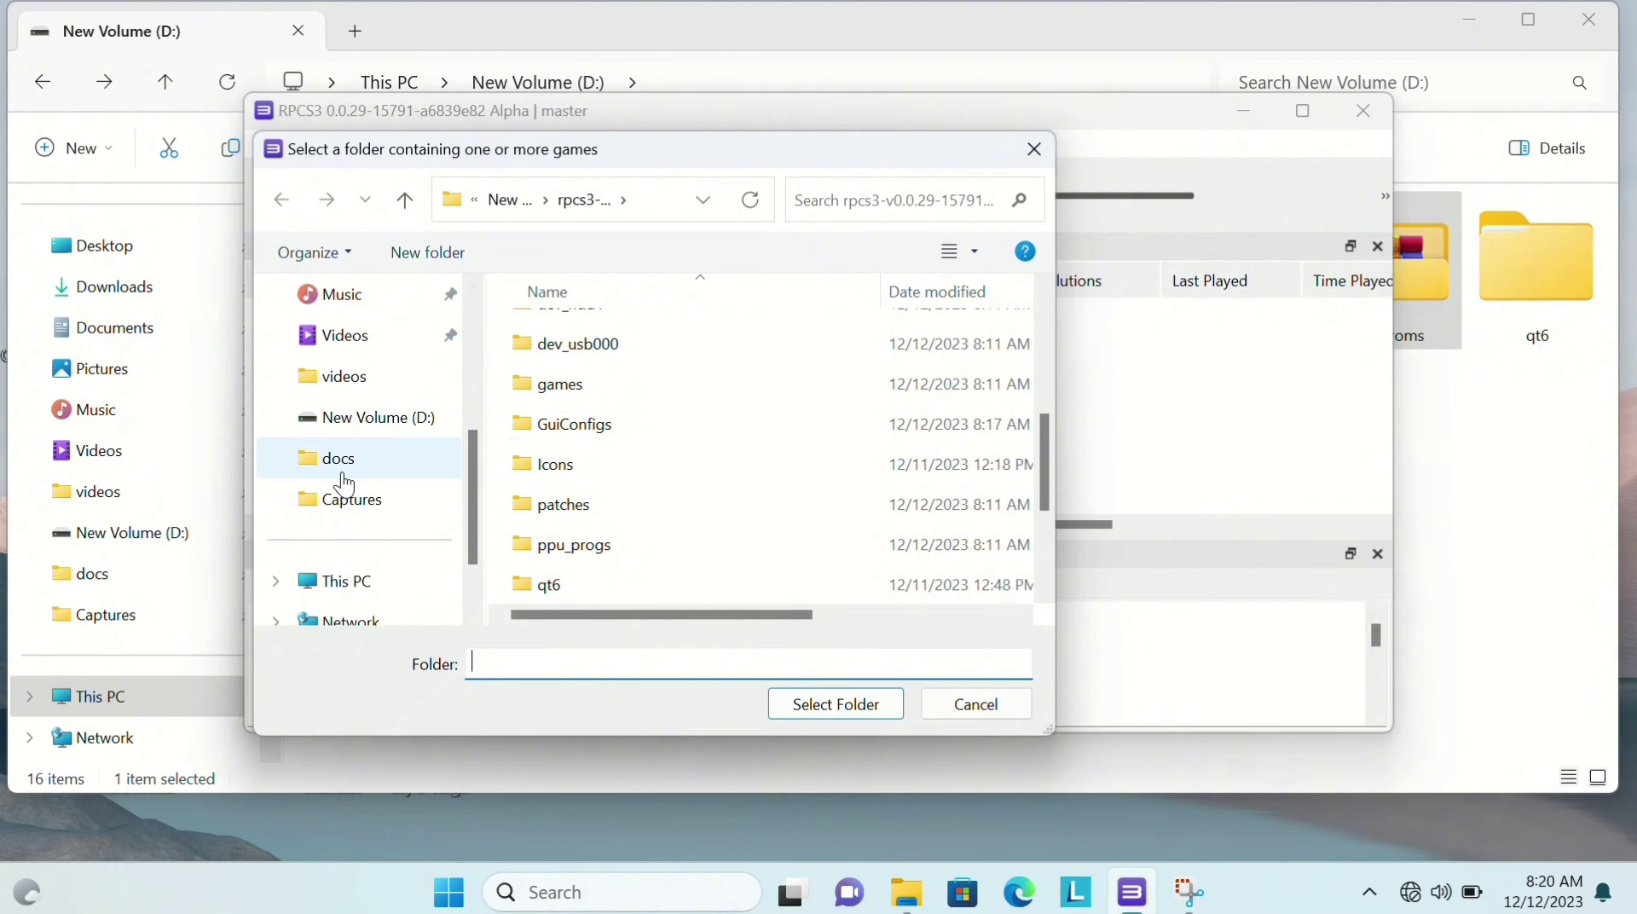
pyautogui.click(381, 417)
pyautogui.scroll(-1, 750, 444)
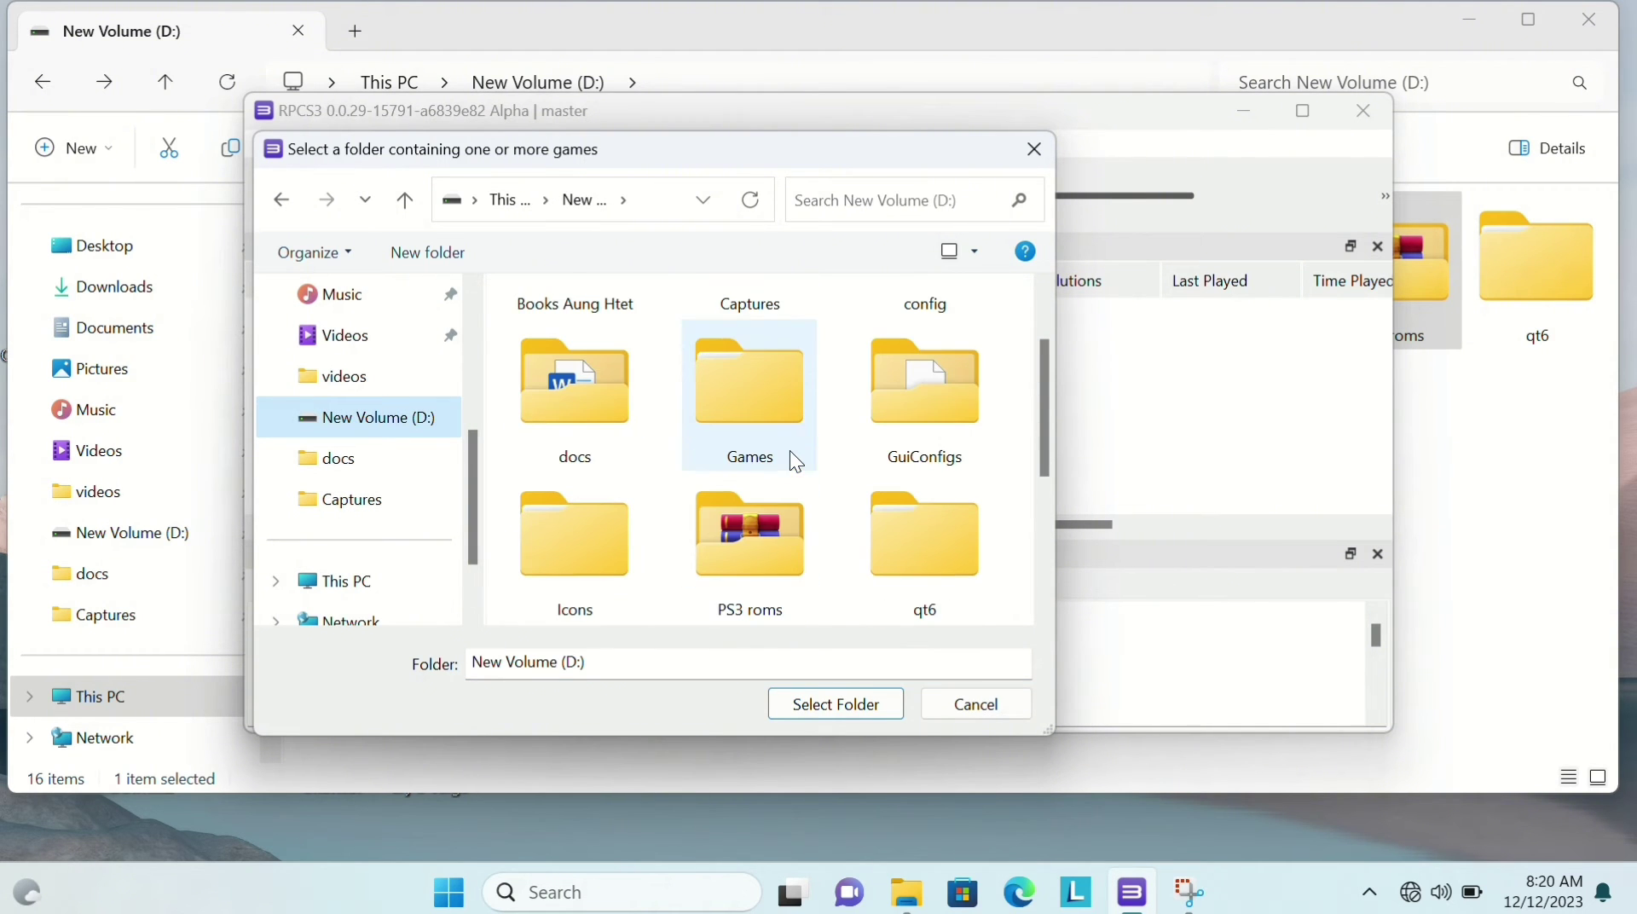
pyautogui.click(750, 539)
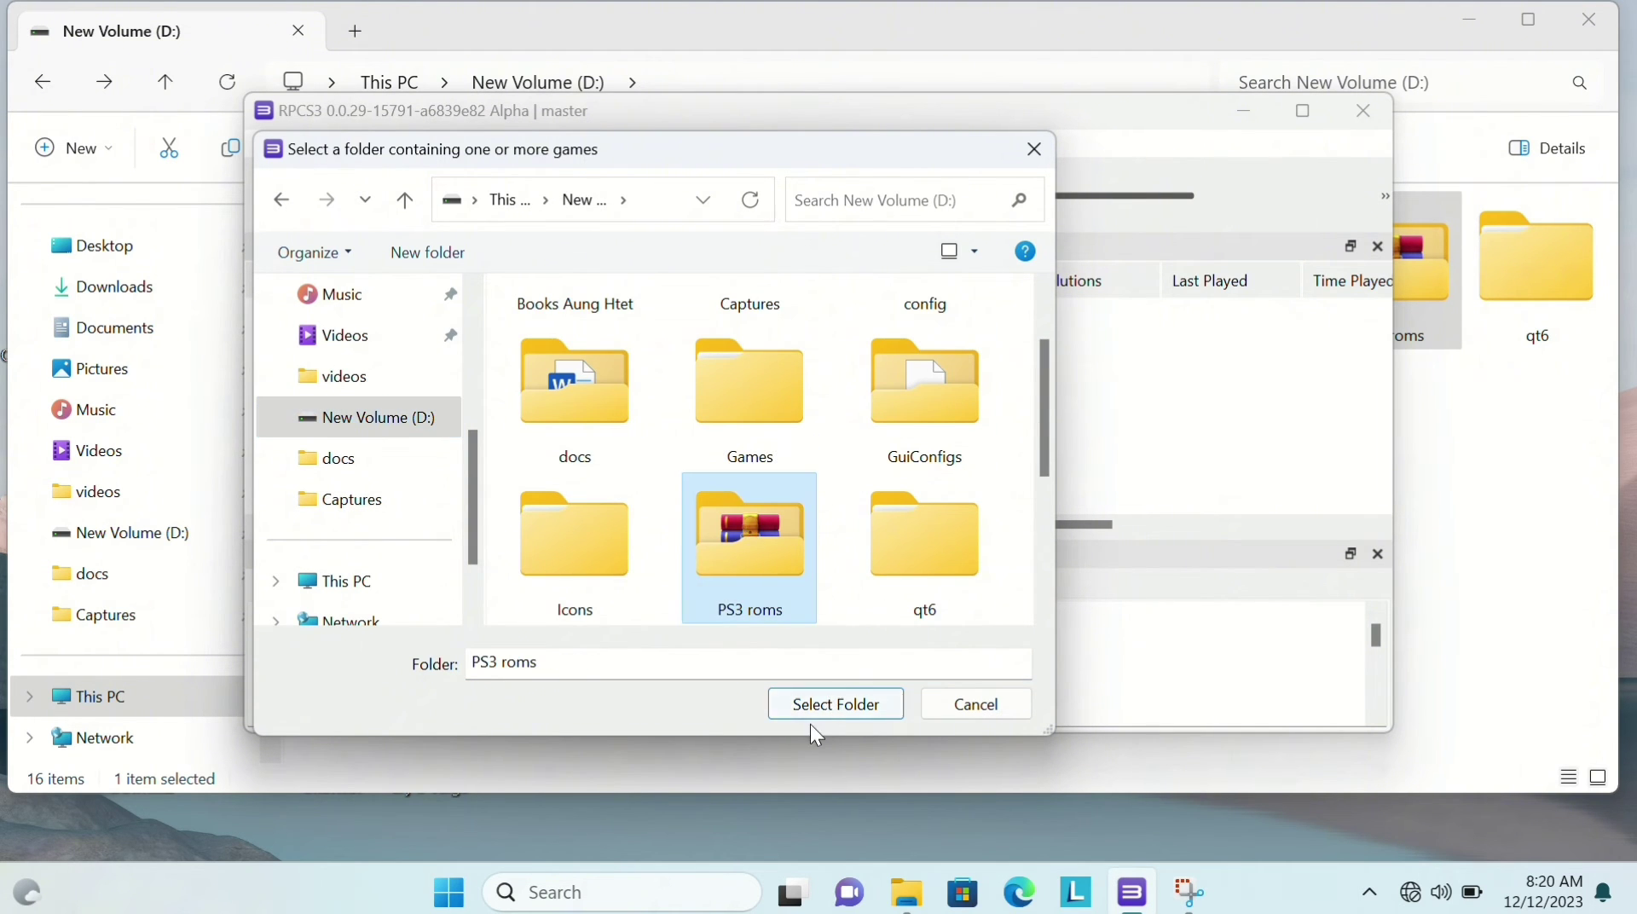
pyautogui.click(814, 697)
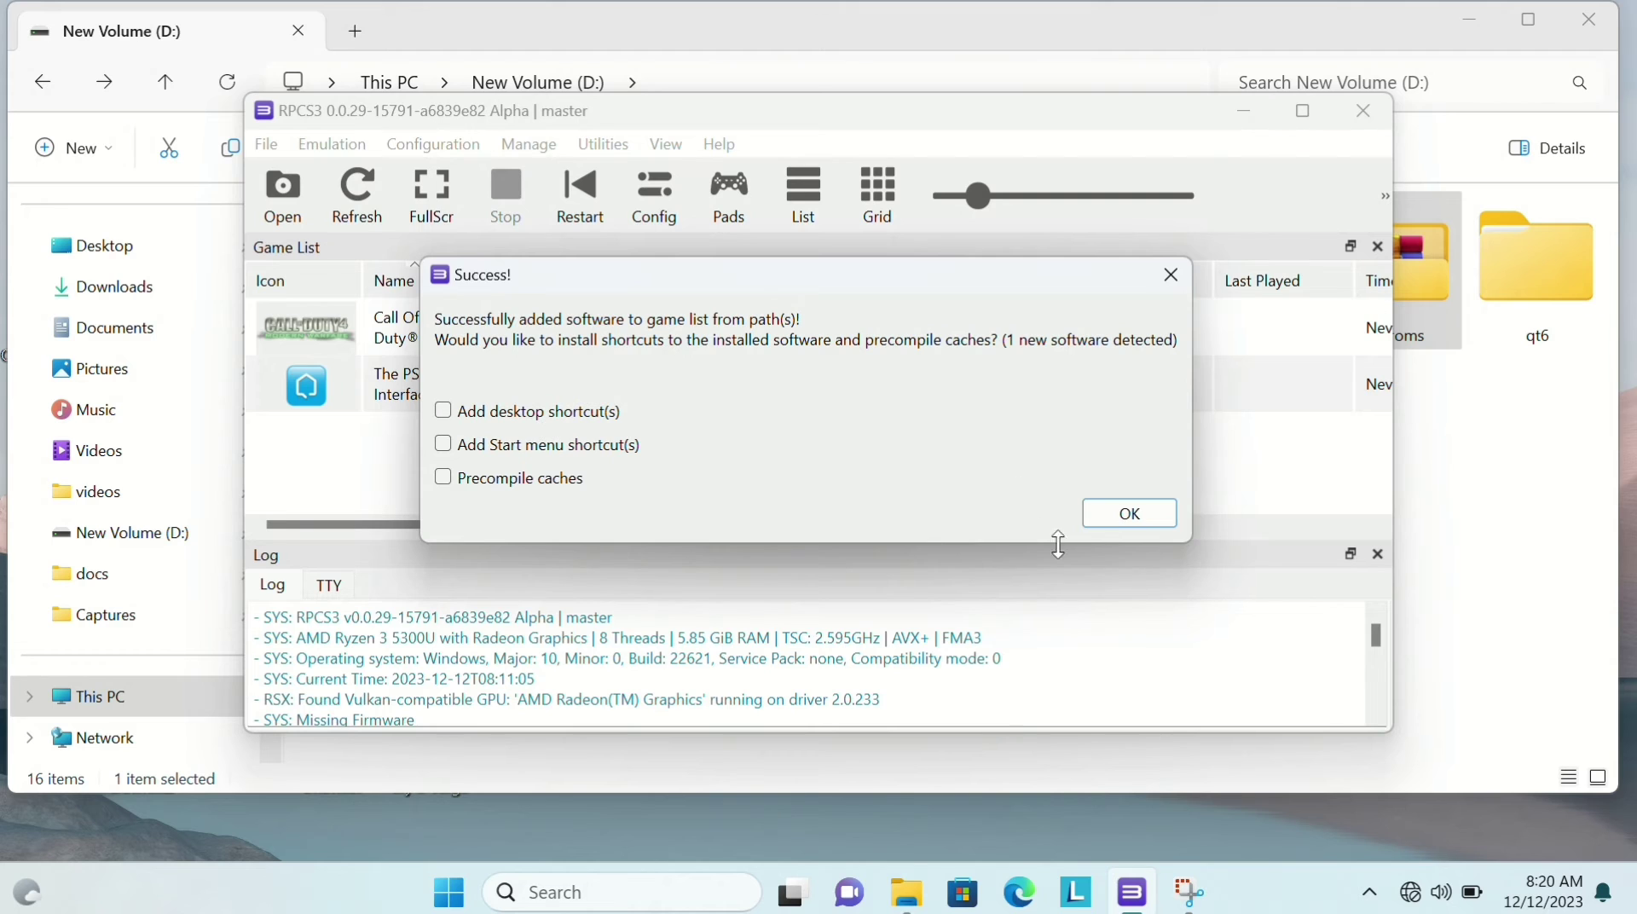
pyautogui.click(1130, 514)
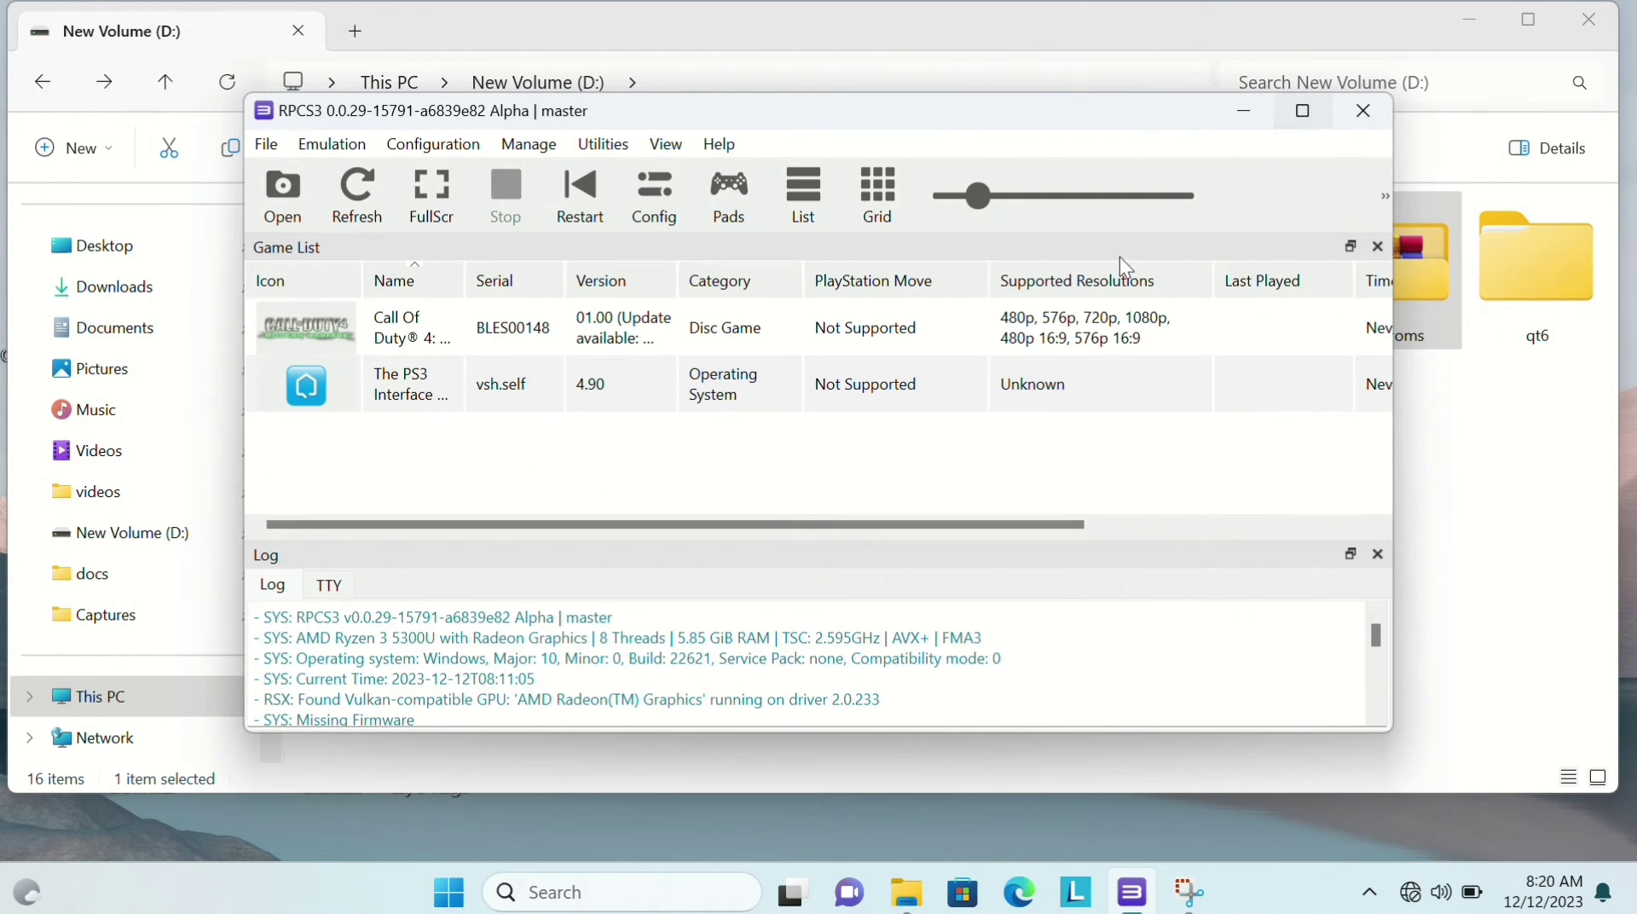
# Boot Call of Duty 4: Modern Warfare to its main menu as a test, and exit the game.
pyautogui.doubleClick(337, 328)
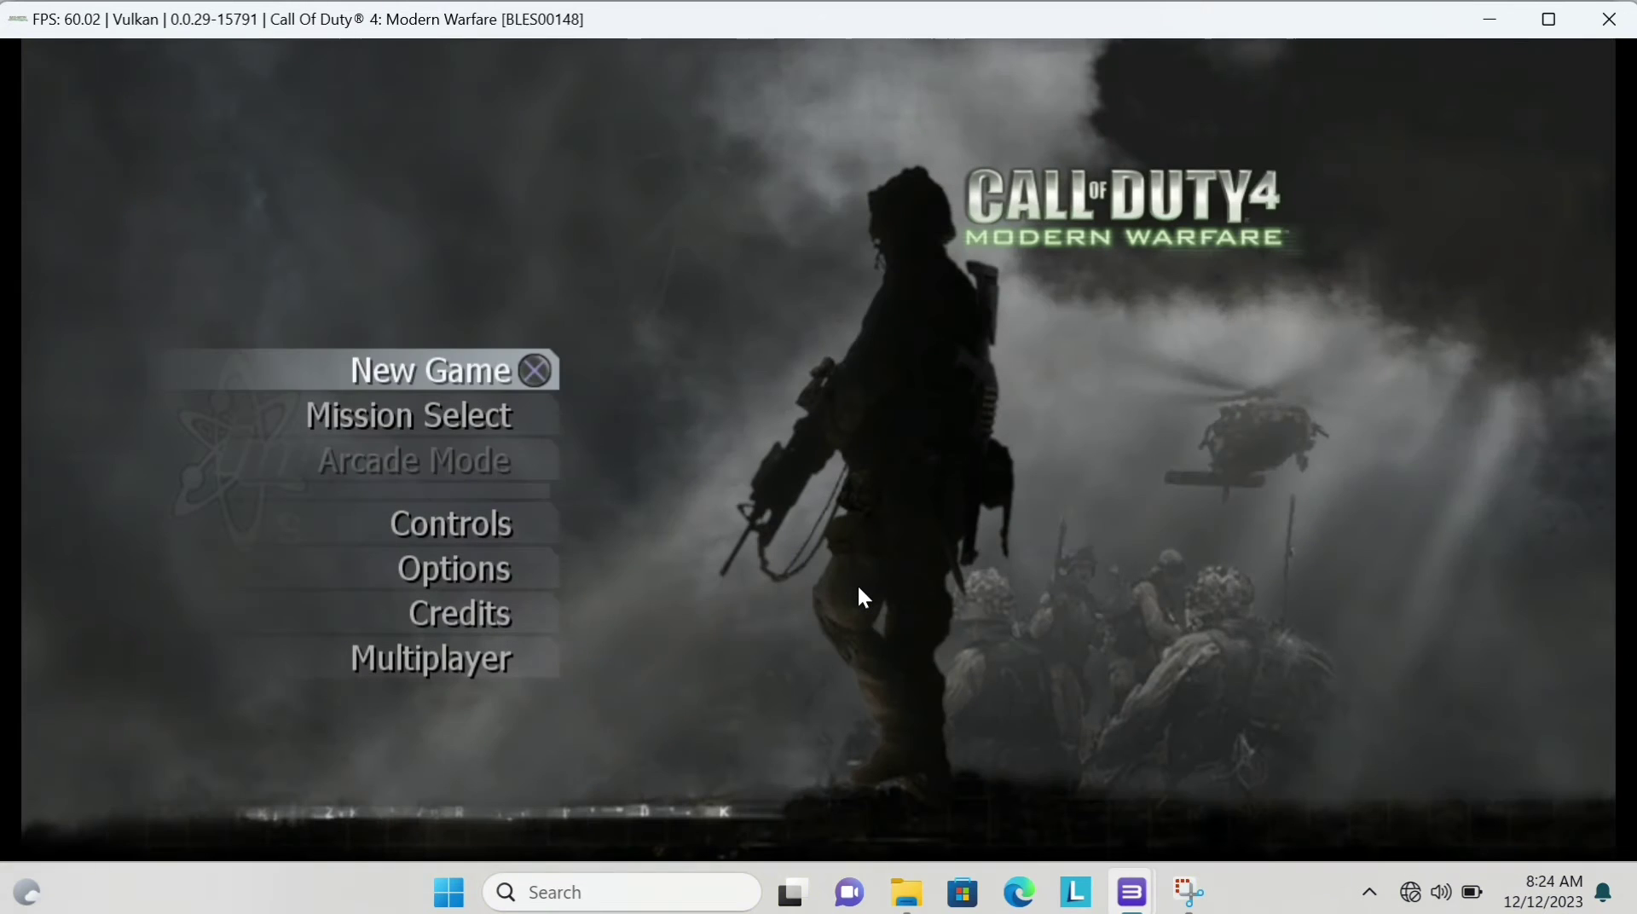
pyautogui.click(1611, 19)
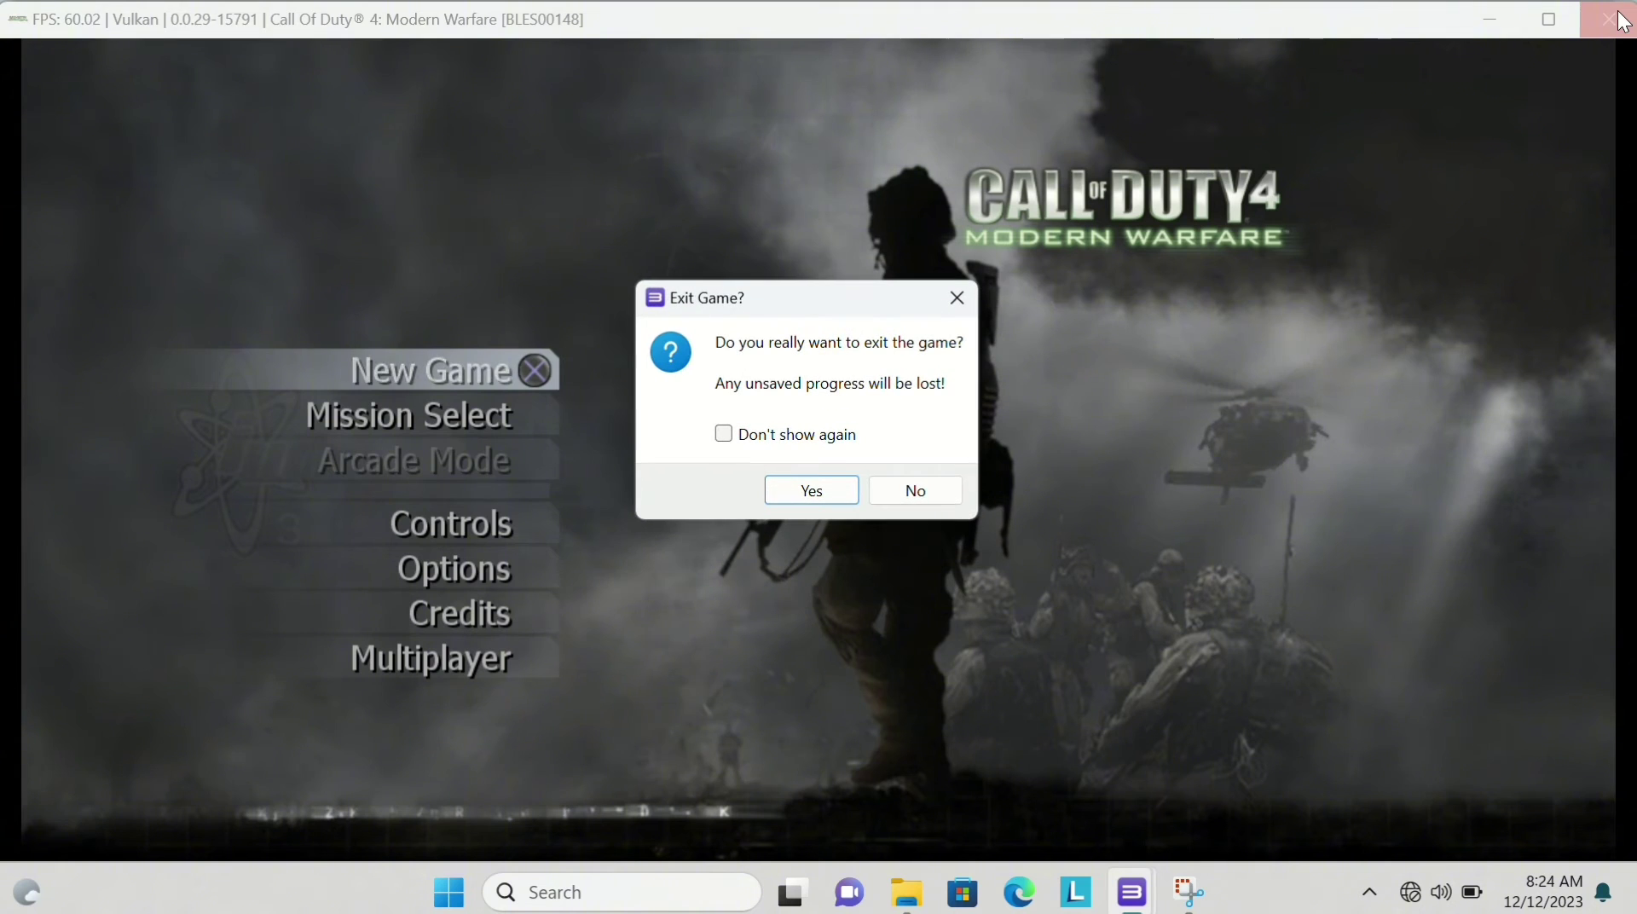
pyautogui.click(793, 487)
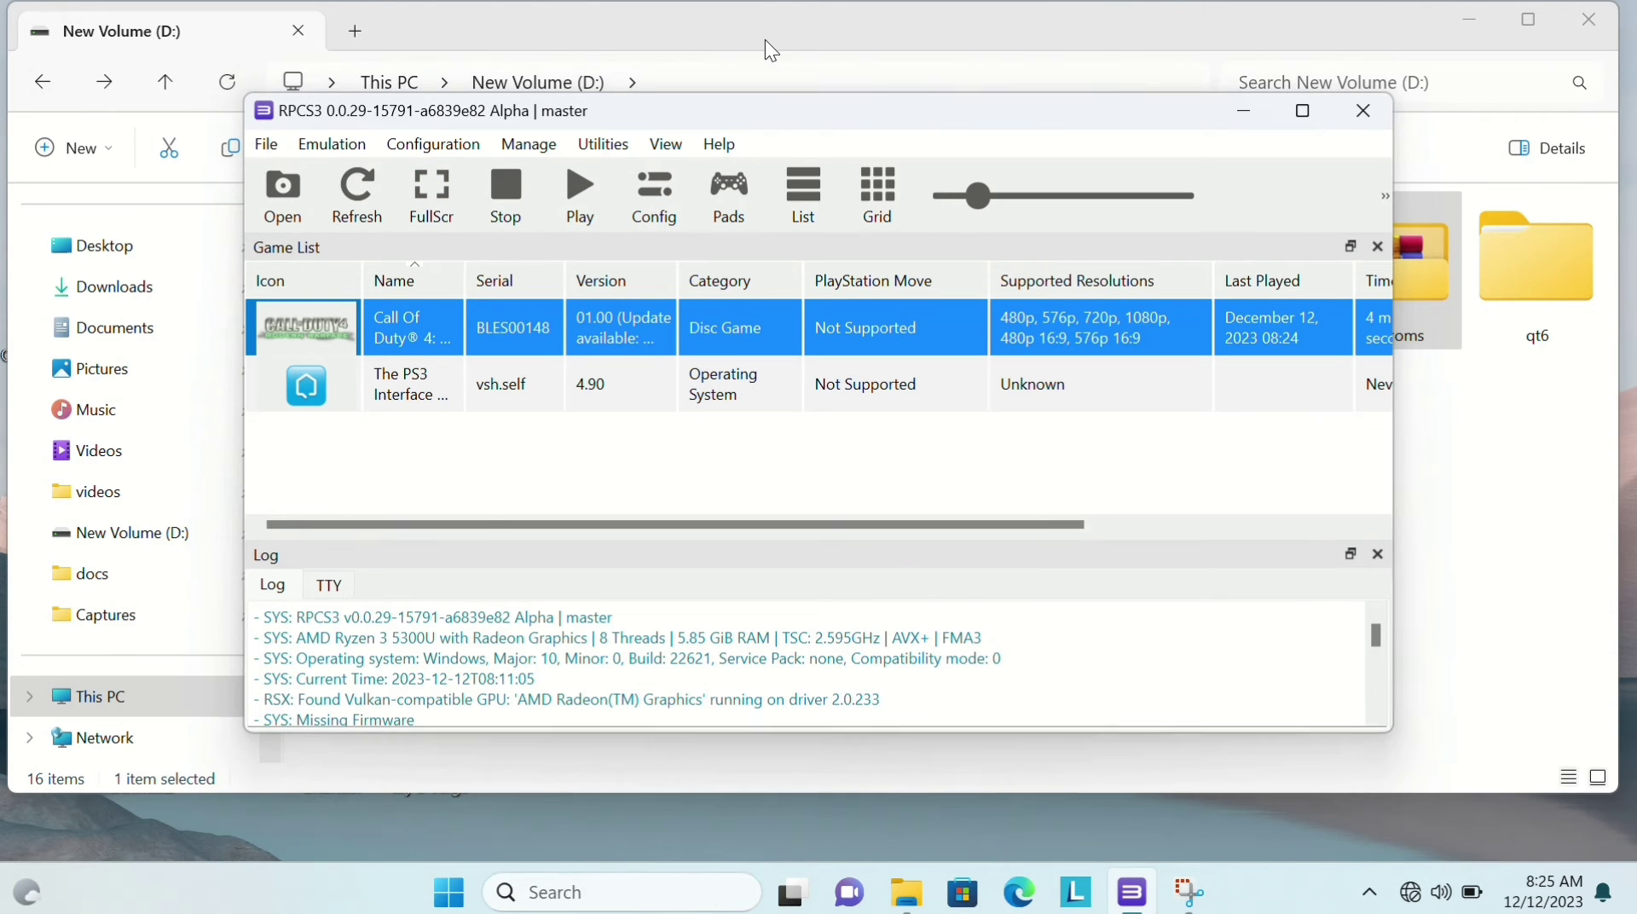
# Enable SPU loop detection in the emulator's CPU settings.
pyautogui.click(654, 198)
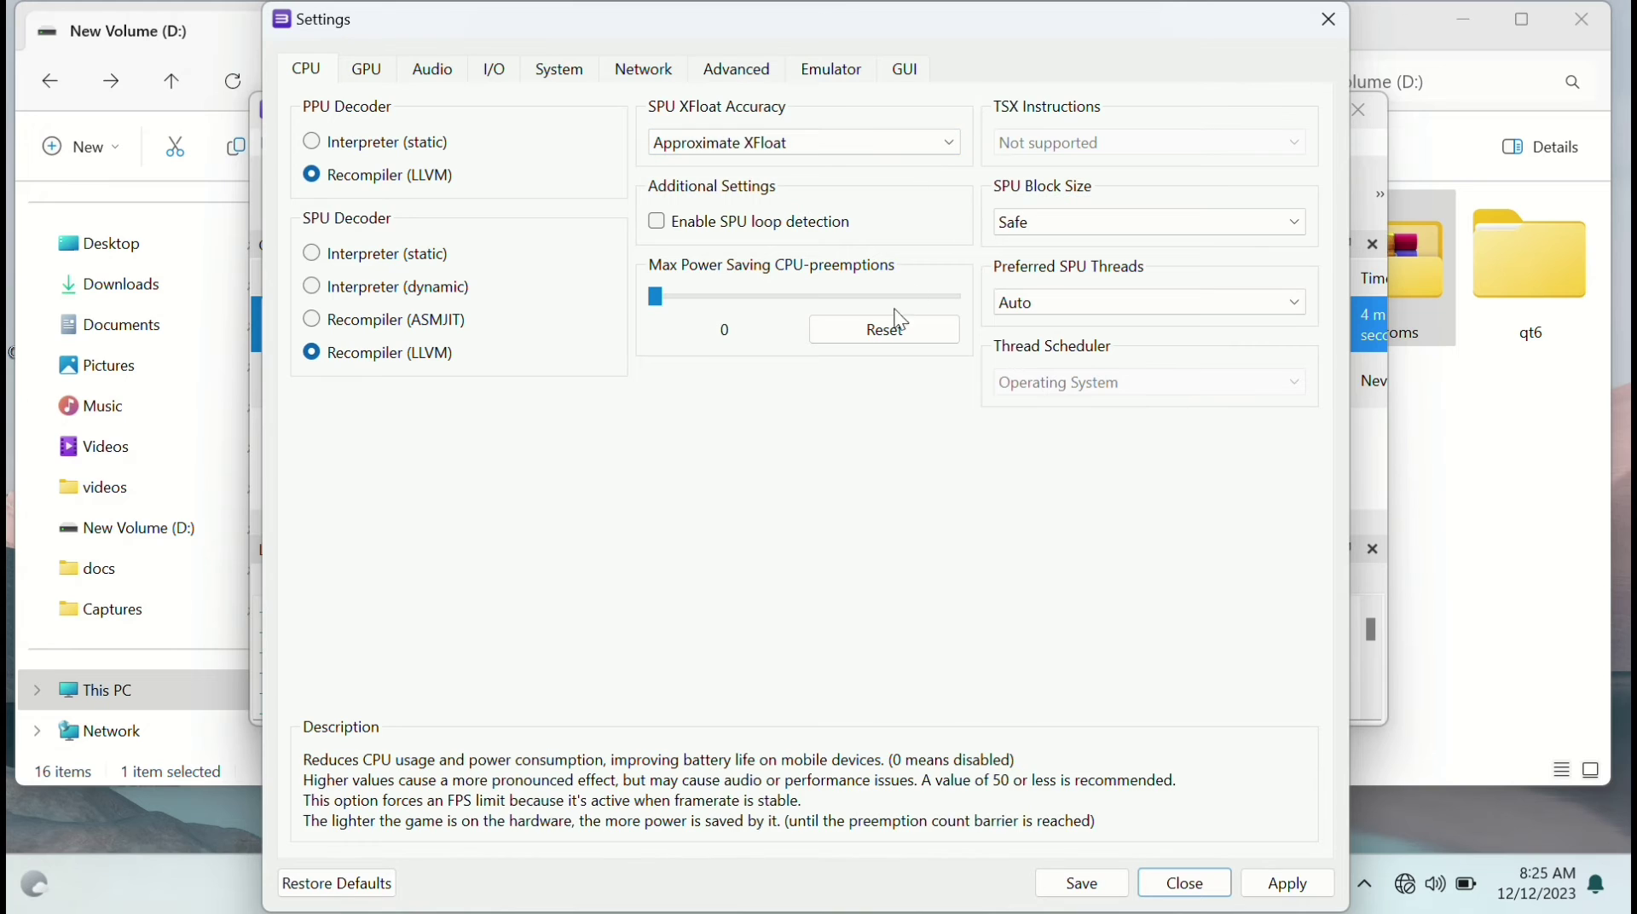
pyautogui.click(663, 224)
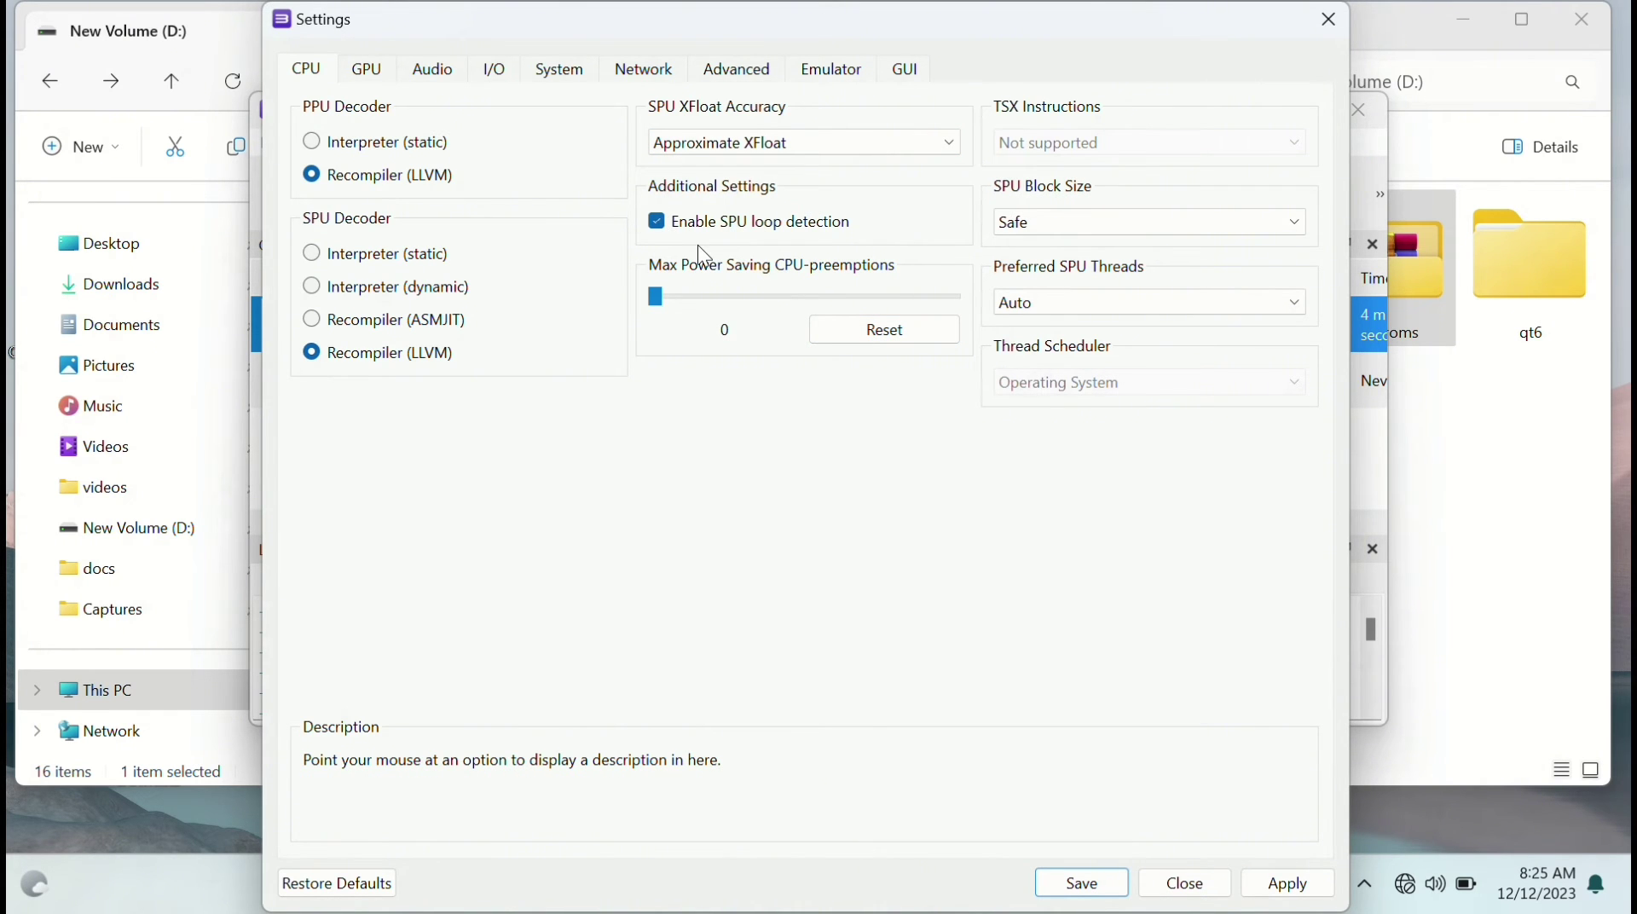
# Choose AMD Radeon(TM) Graphics as the graphics device with the resolution scale at 100%, and save the emulator settings.
pyautogui.click(358, 73)
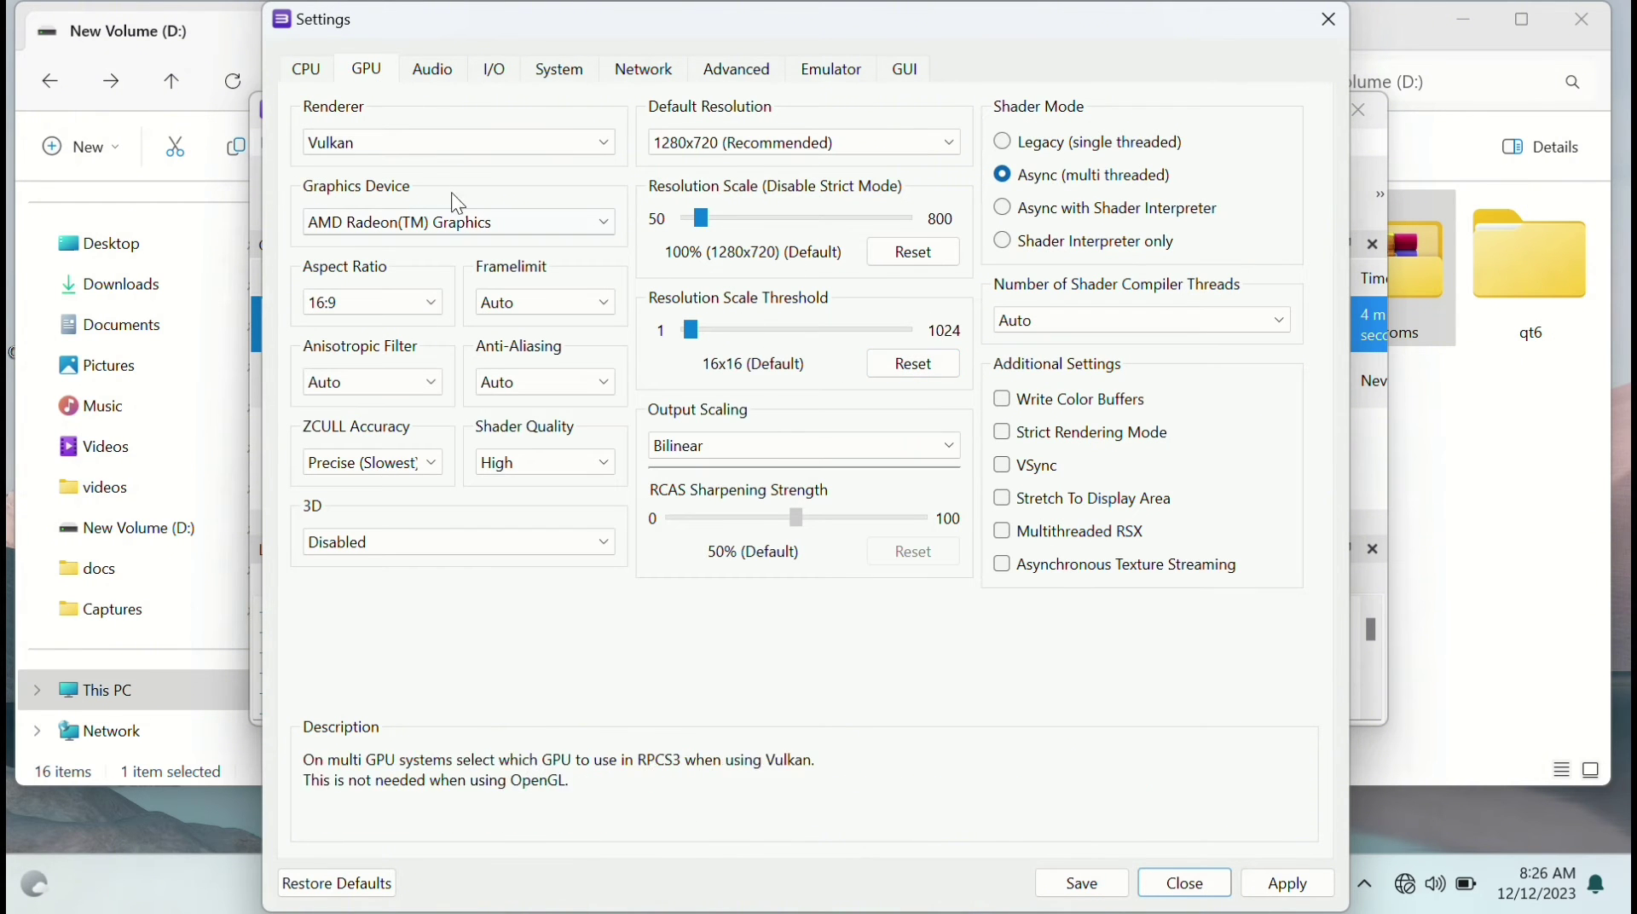
pyautogui.click(462, 223)
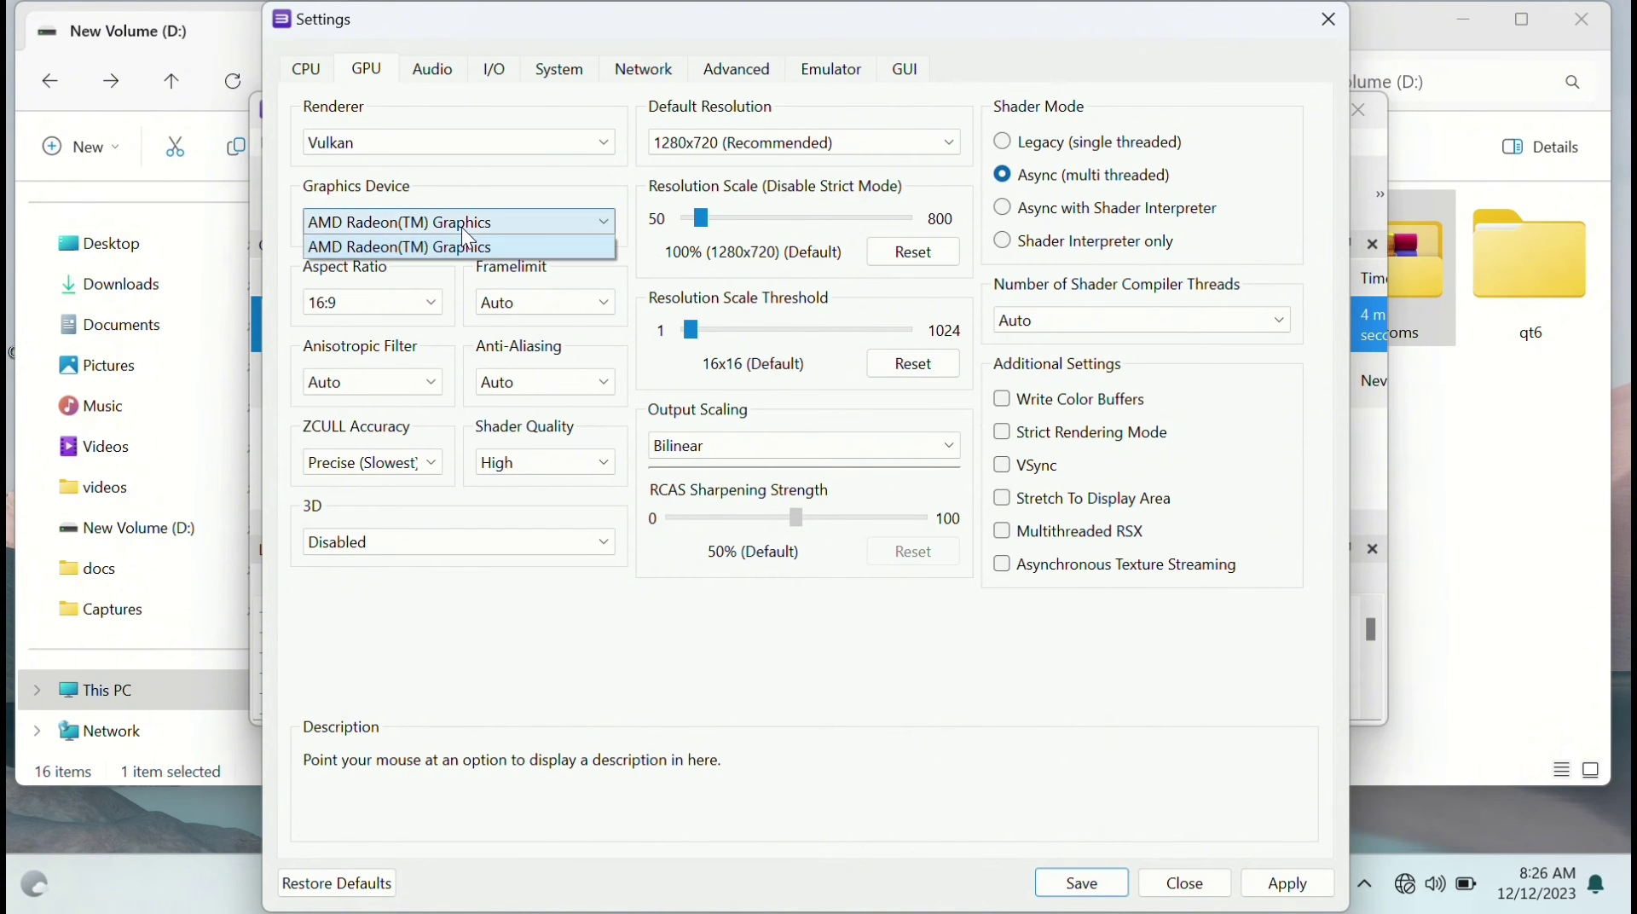
pyautogui.click(465, 243)
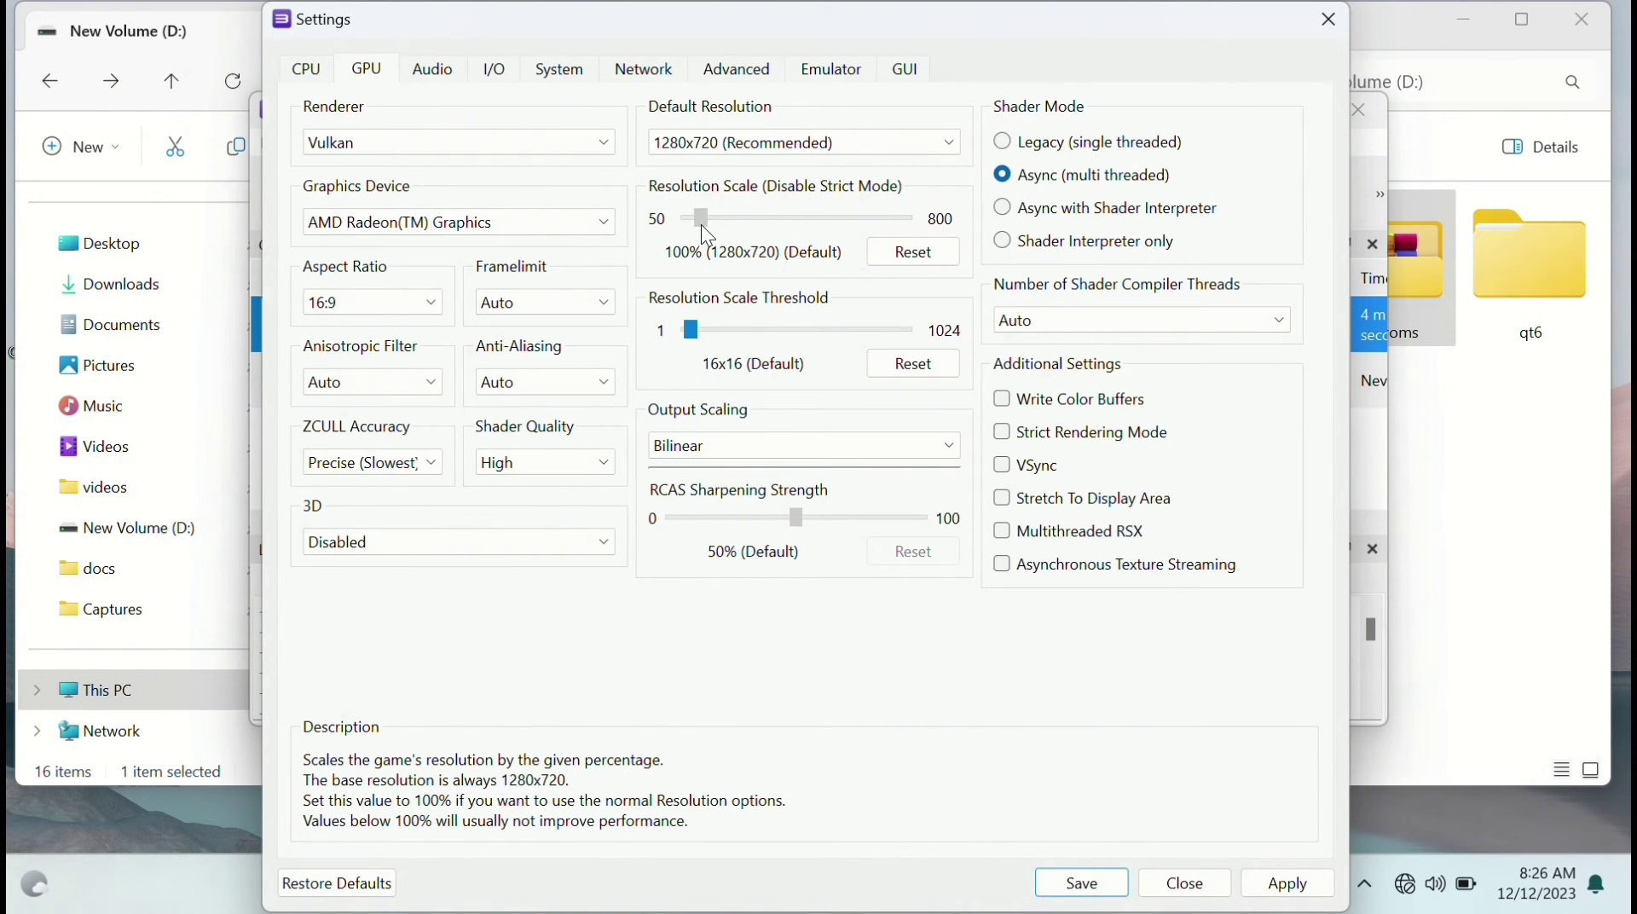
pyautogui.moveTo(701, 225)
pyautogui.mouseDown()
pyautogui.moveTo(918, 232)
pyautogui.moveTo(701, 255)
pyautogui.mouseUp()
pyautogui.moveTo(701, 219)
pyautogui.mouseDown()
pyautogui.moveTo(729, 219)
pyautogui.moveTo(716, 236)
pyautogui.moveTo(707, 224)
pyautogui.mouseUp()
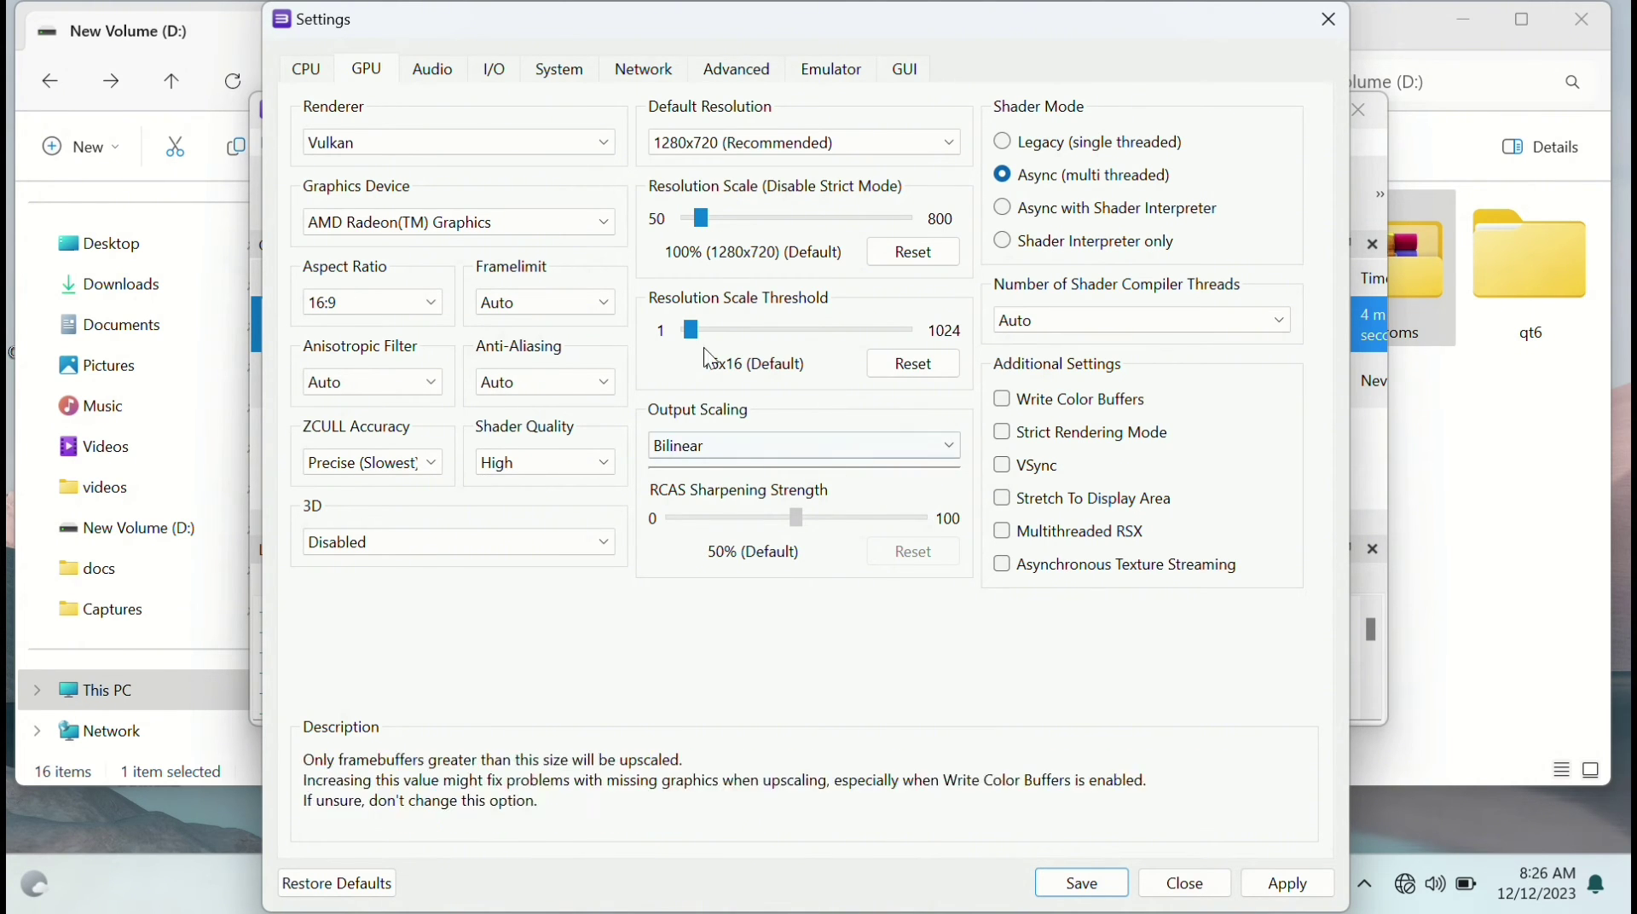
pyautogui.click(1275, 897)
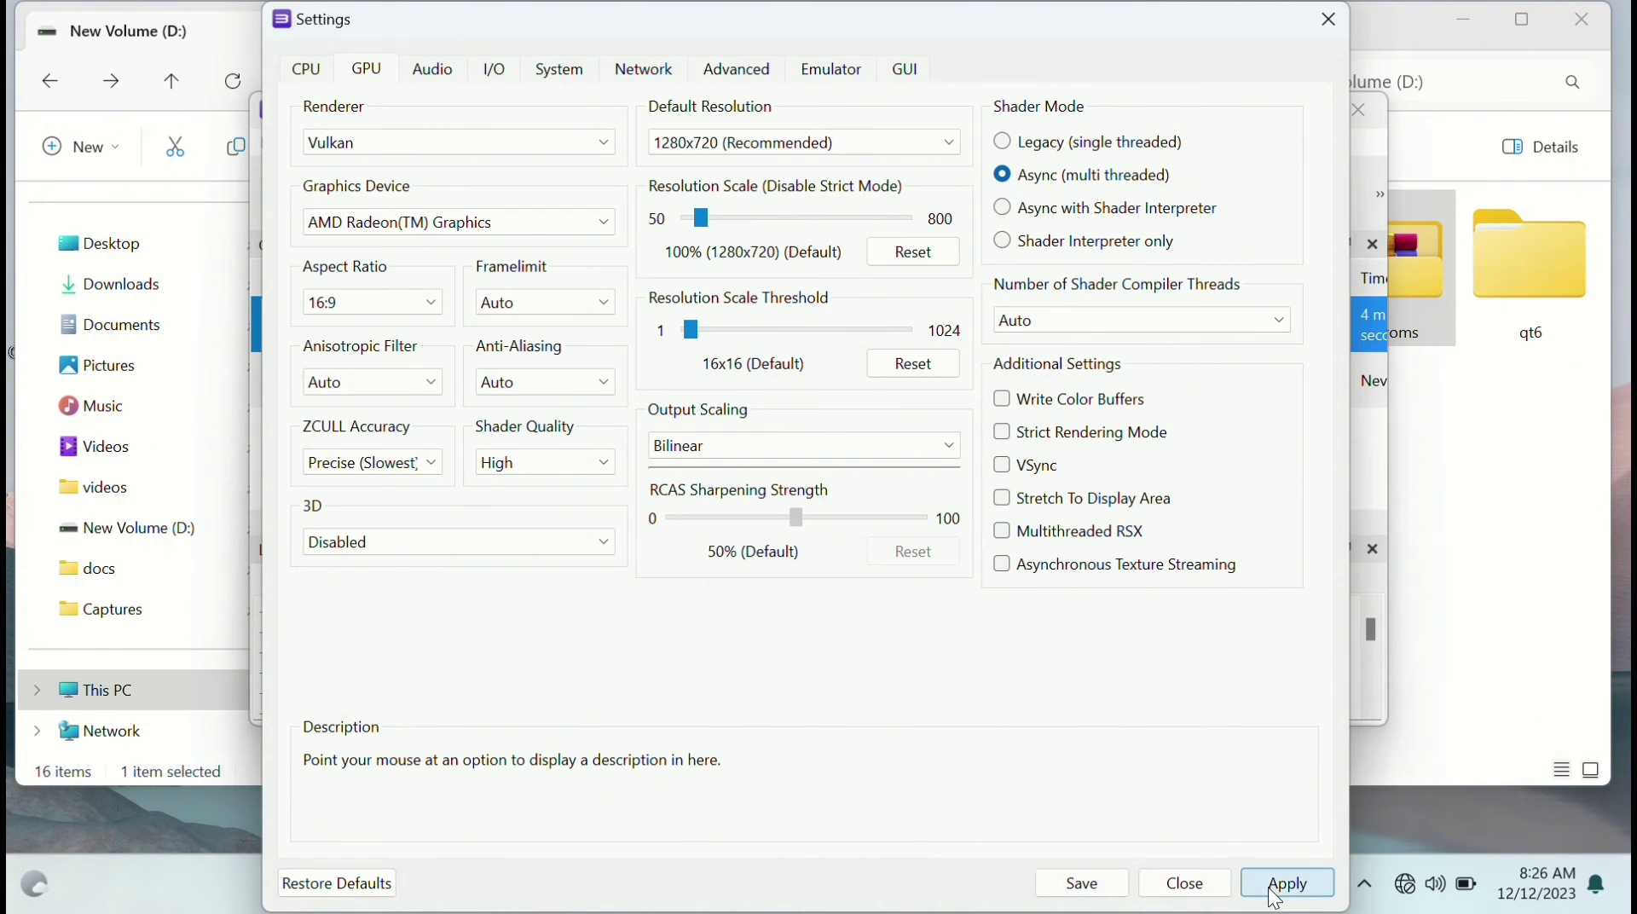
pyautogui.click(1081, 883)
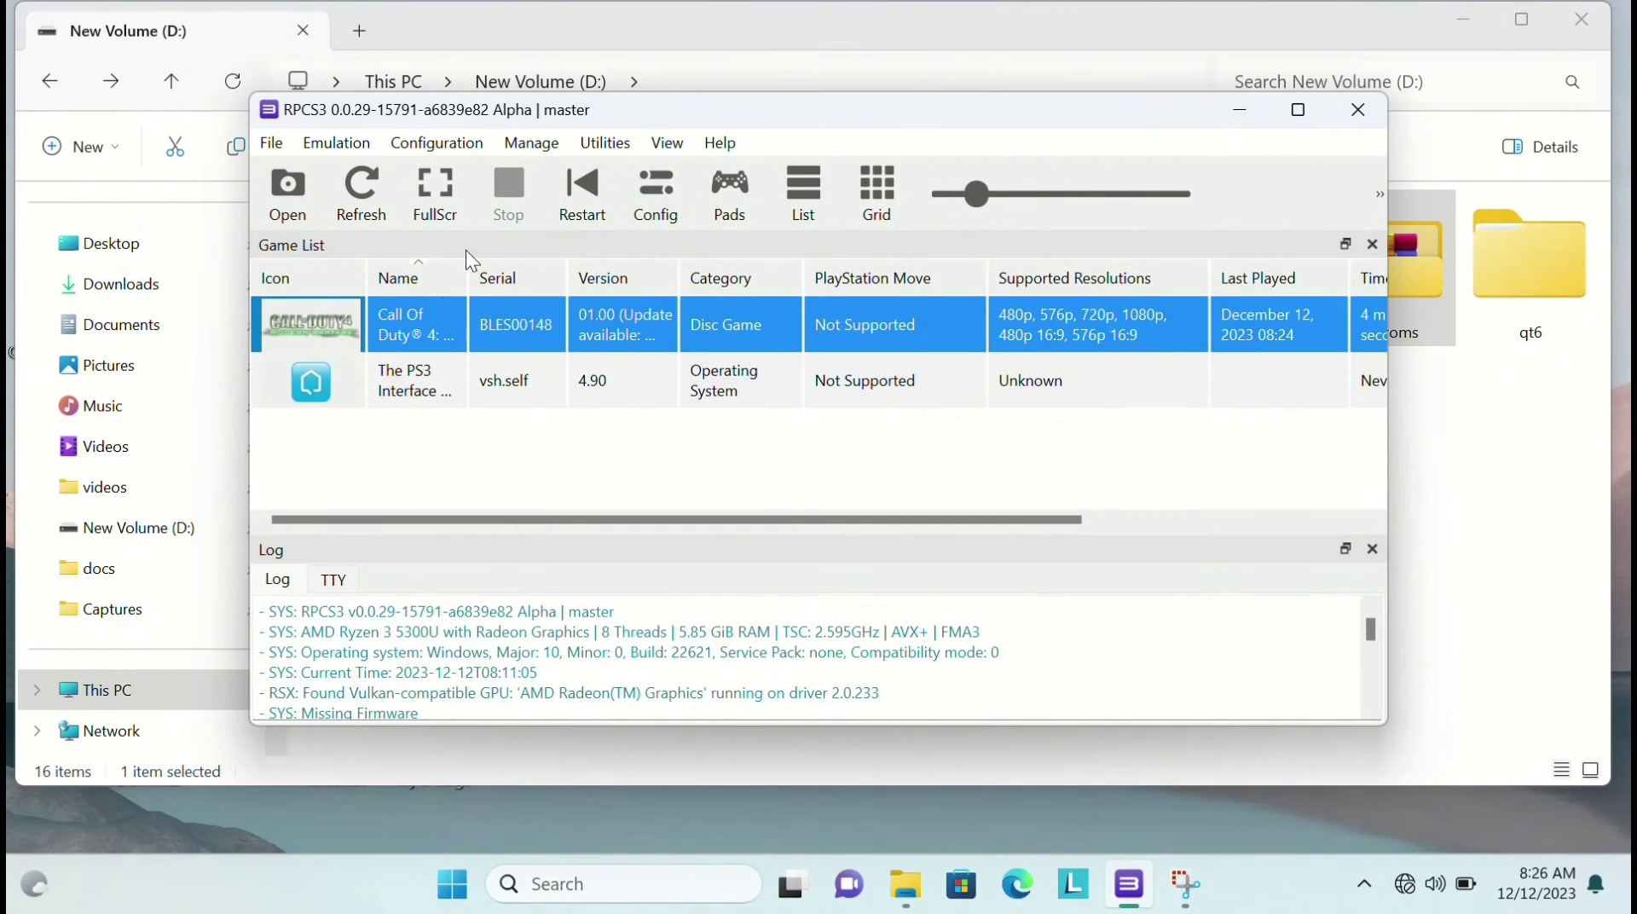
pyautogui.click(641, 205)
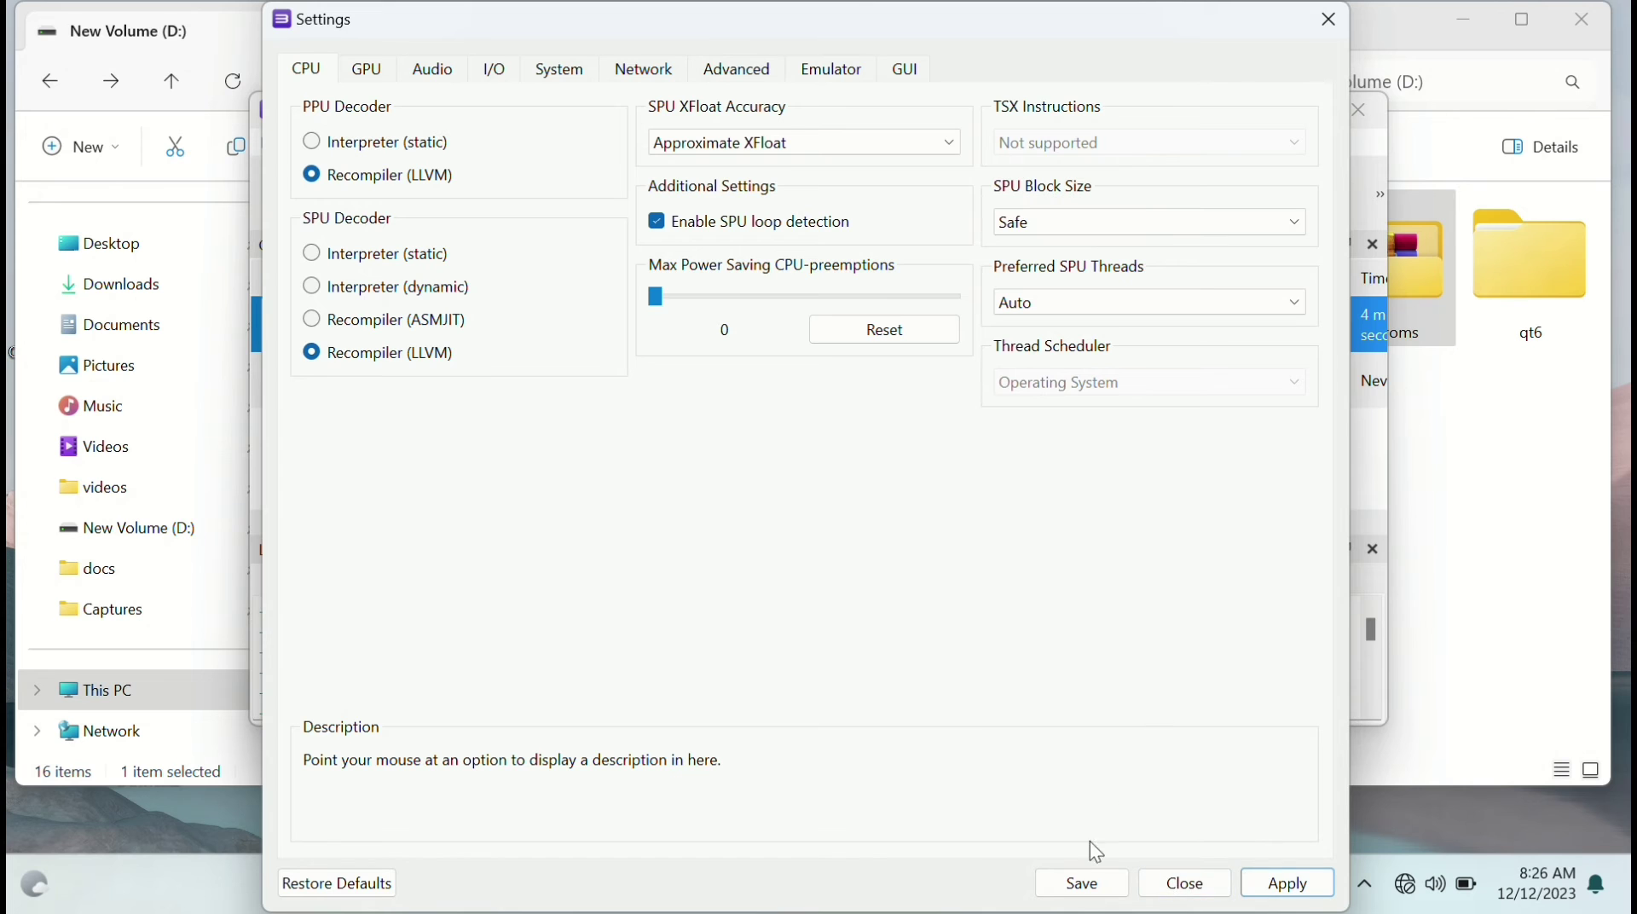
pyautogui.click(1082, 887)
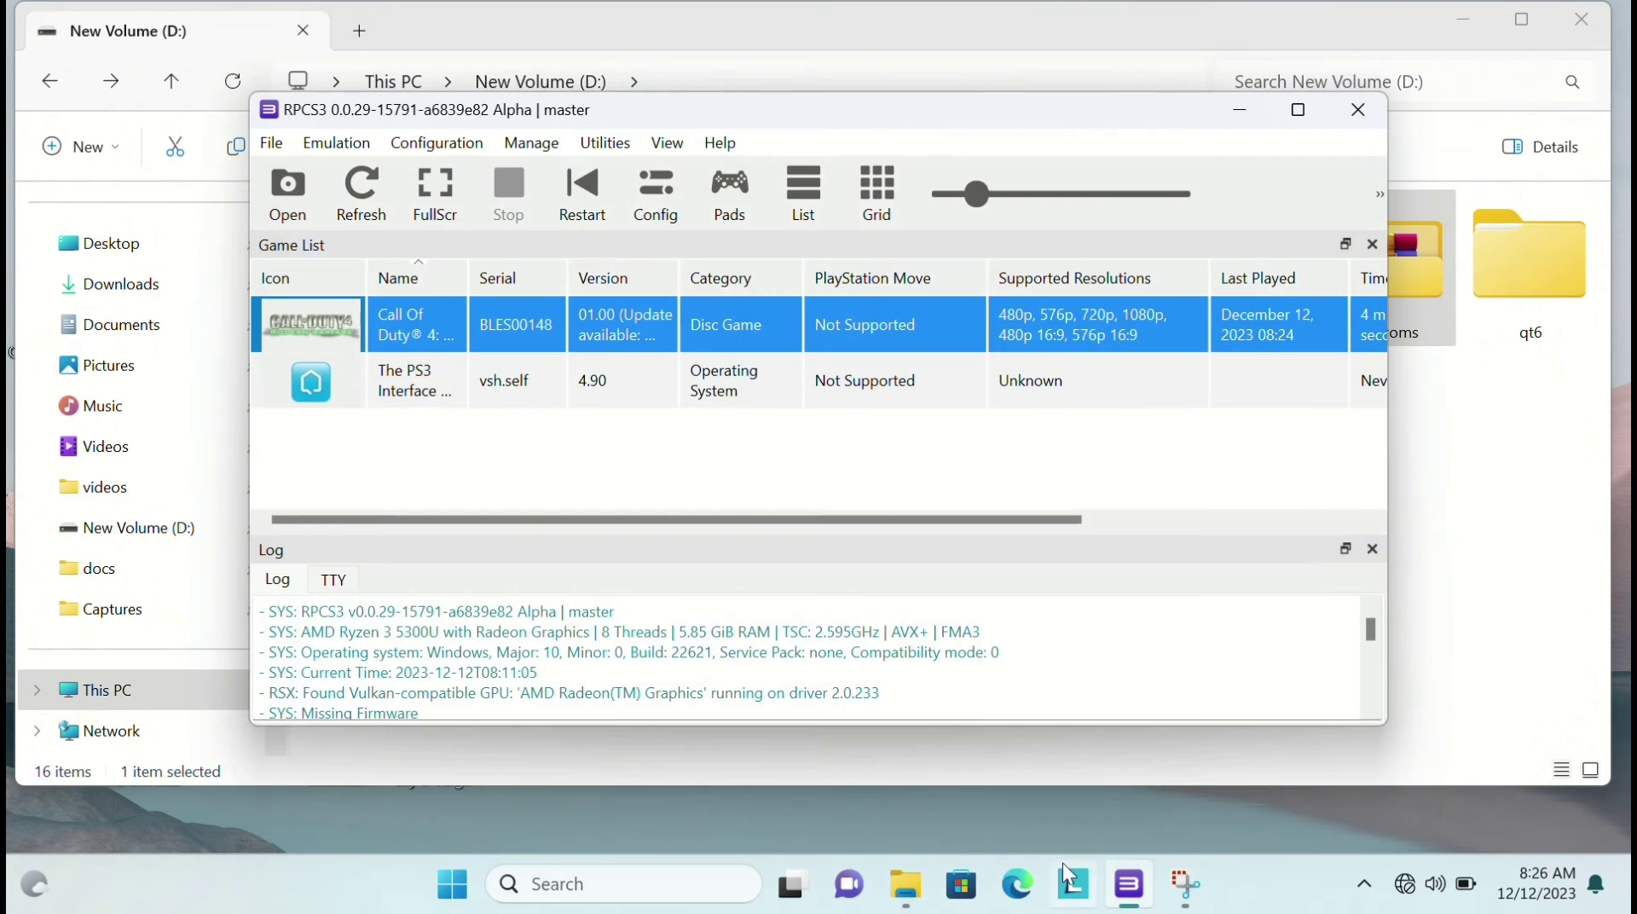
# Launch Call of Duty 4: Modern Warfare from the game list and highlight New Game in its main menu.
pyautogui.doubleClick(401, 324)
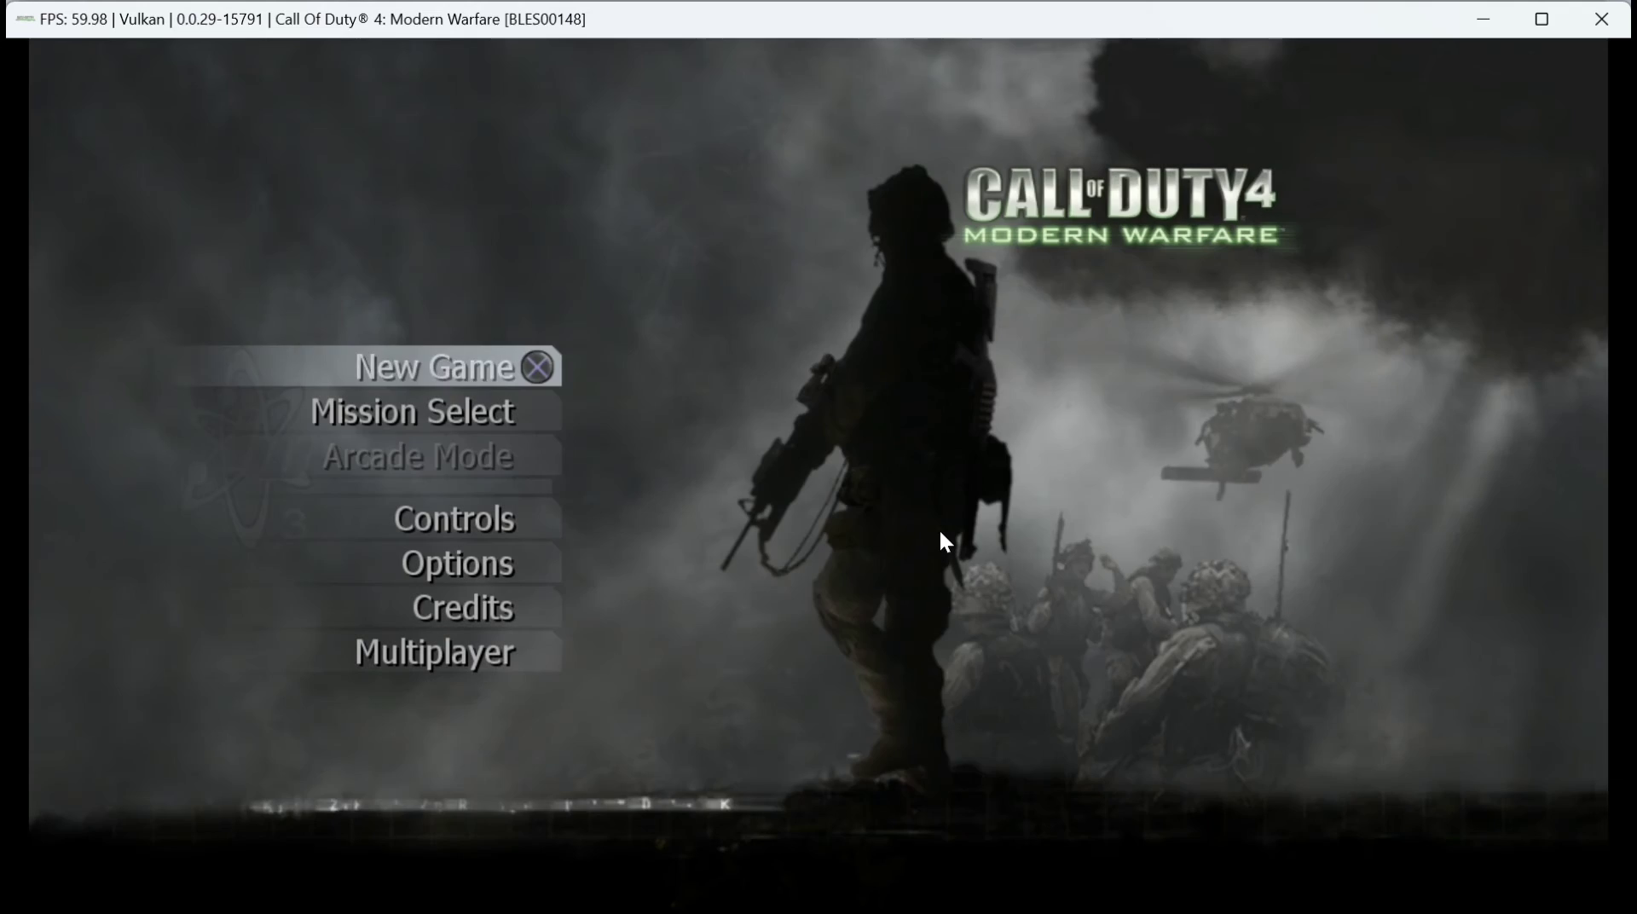
pyautogui.press('Down')
pyautogui.press('Up')
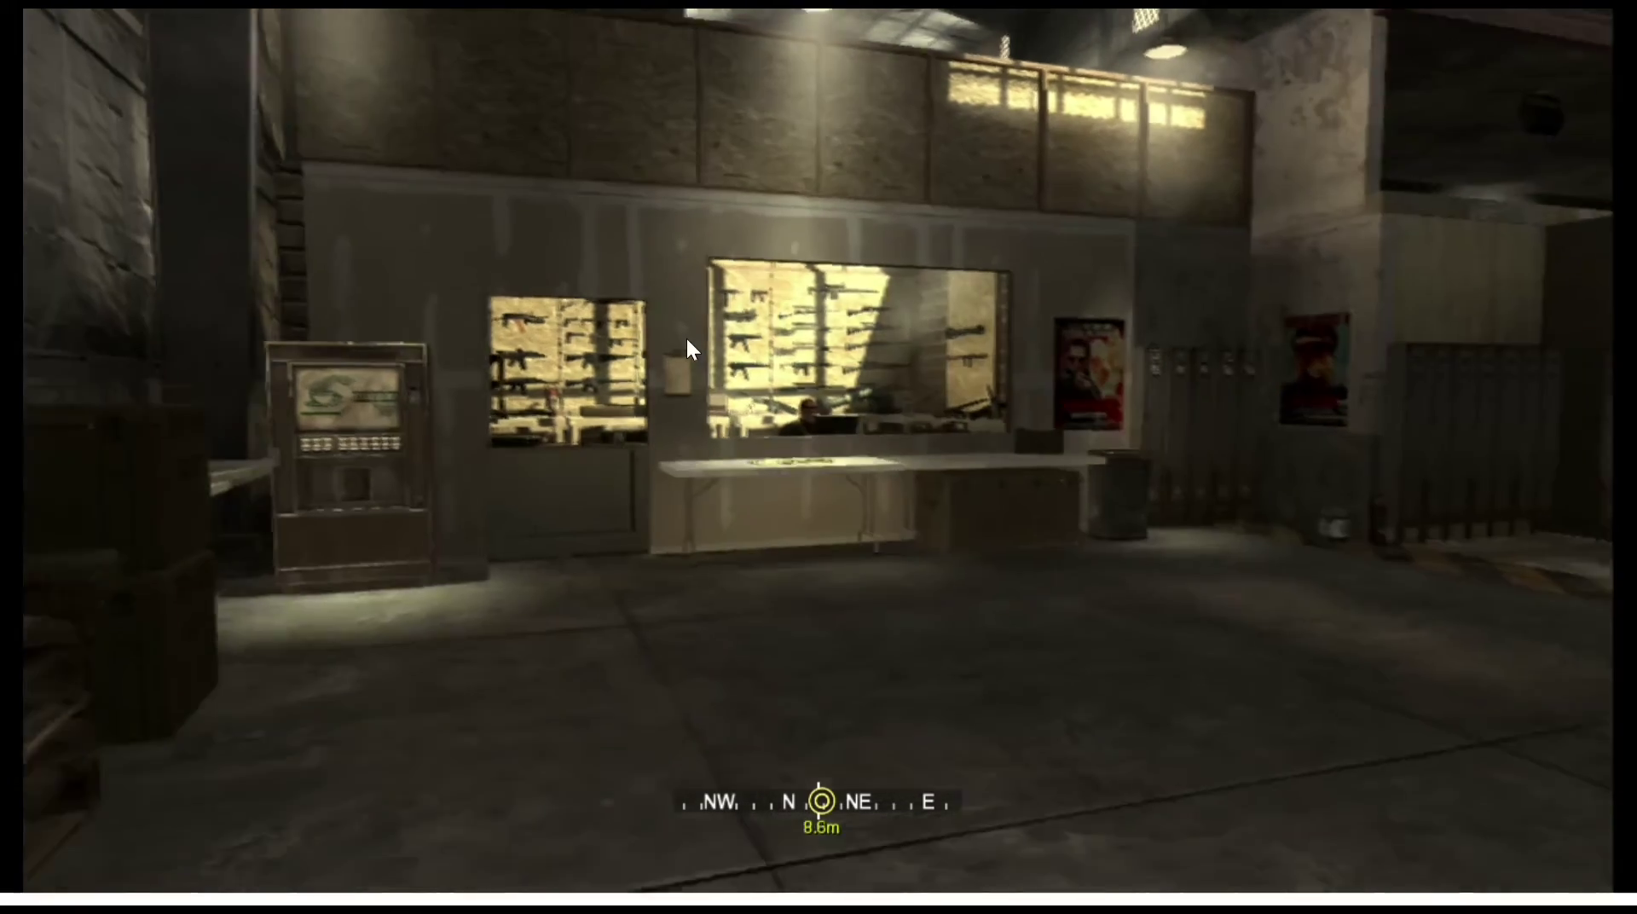
pyautogui.press('w')
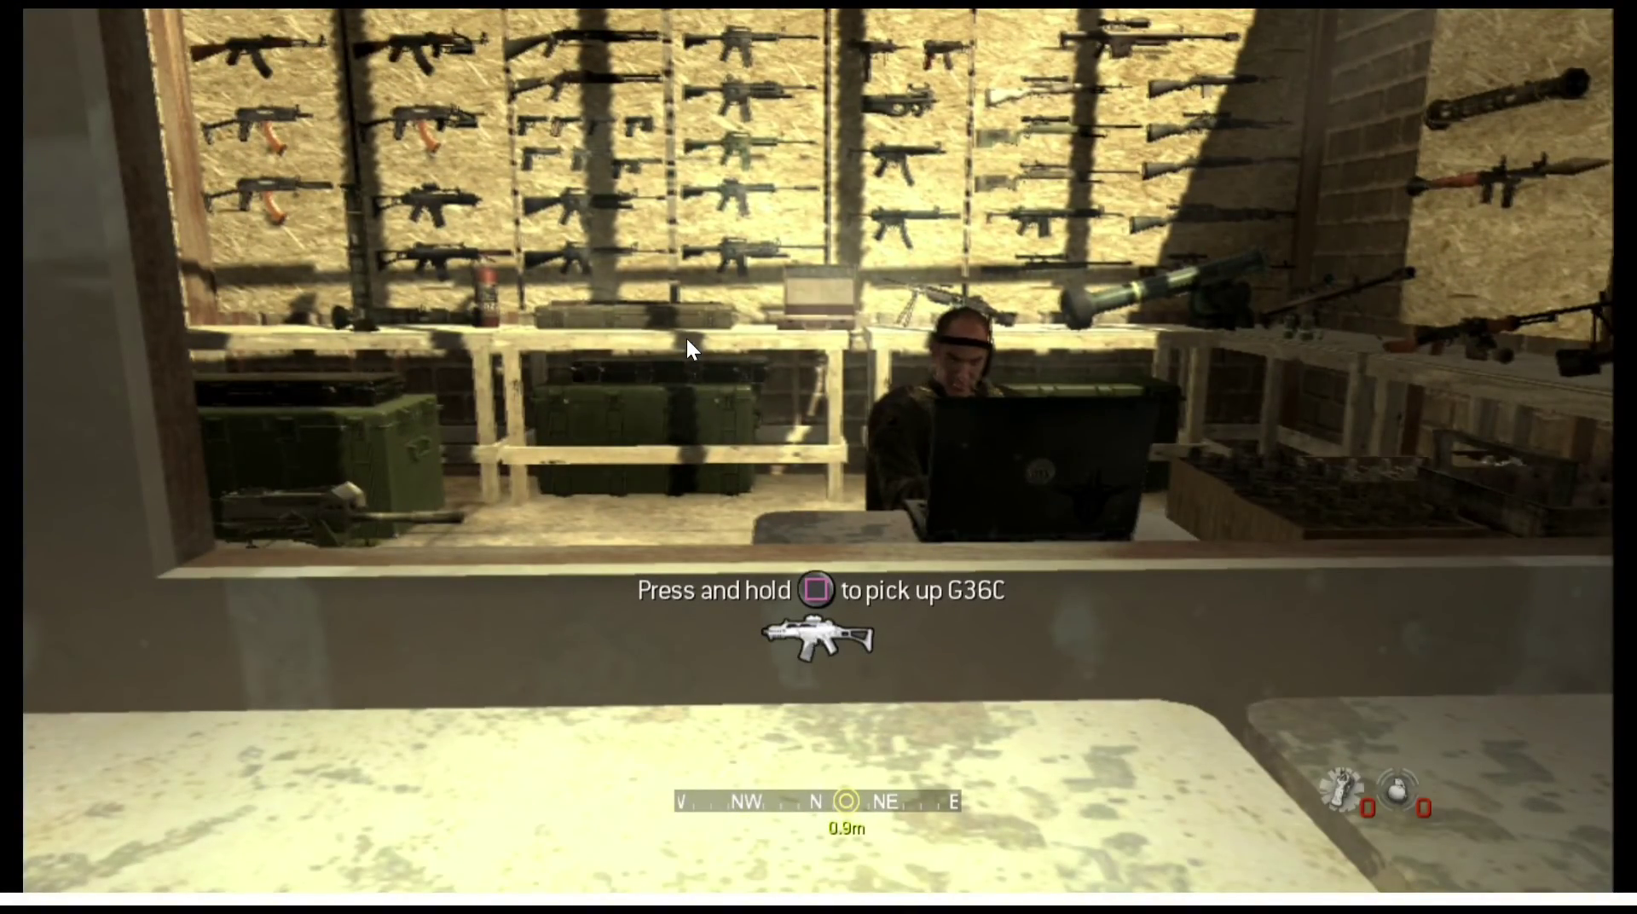
pyautogui.press('Home')
pyautogui.press('pagedown')
pyautogui.press('z')
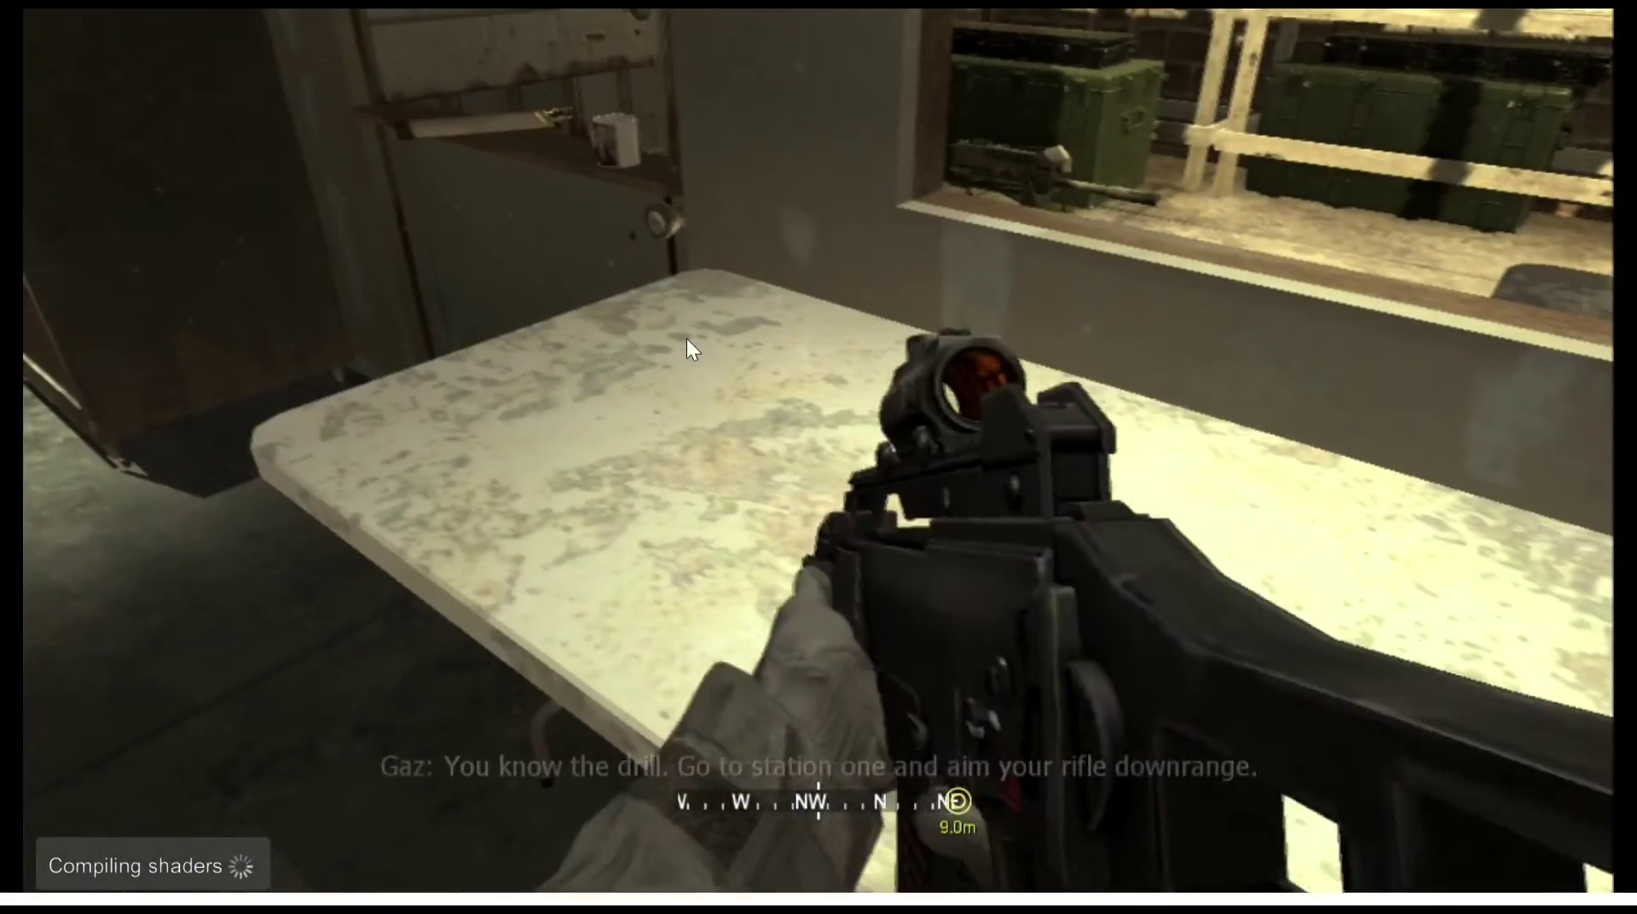
pyautogui.press('End')
pyautogui.press('pageup')
pyautogui.press('Home')
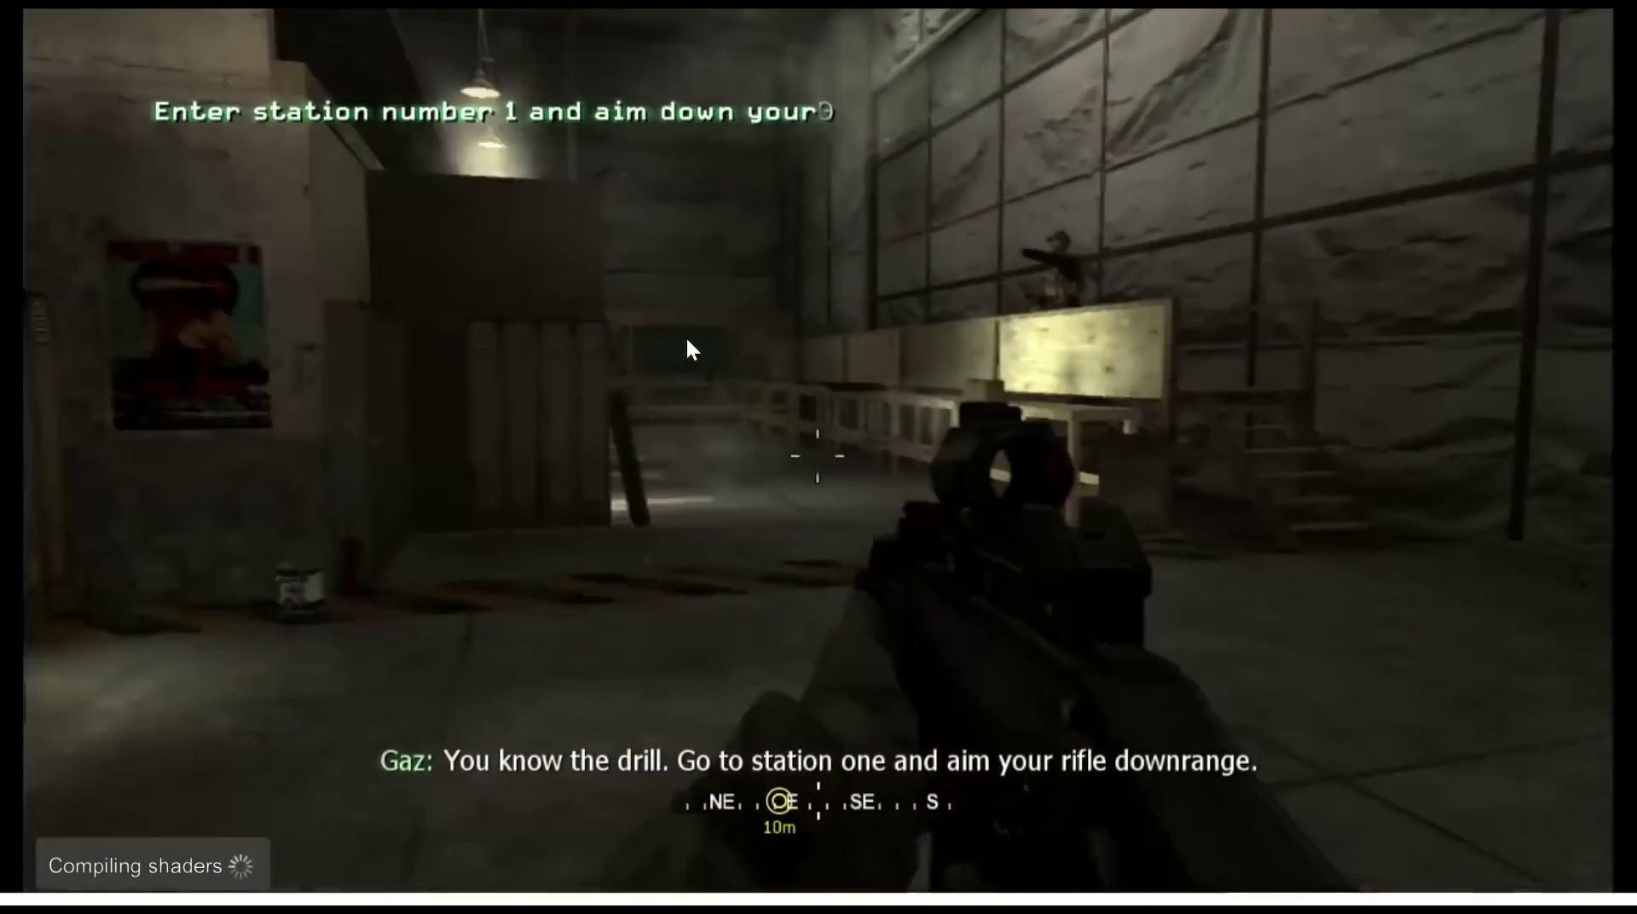
pyautogui.press('Home')
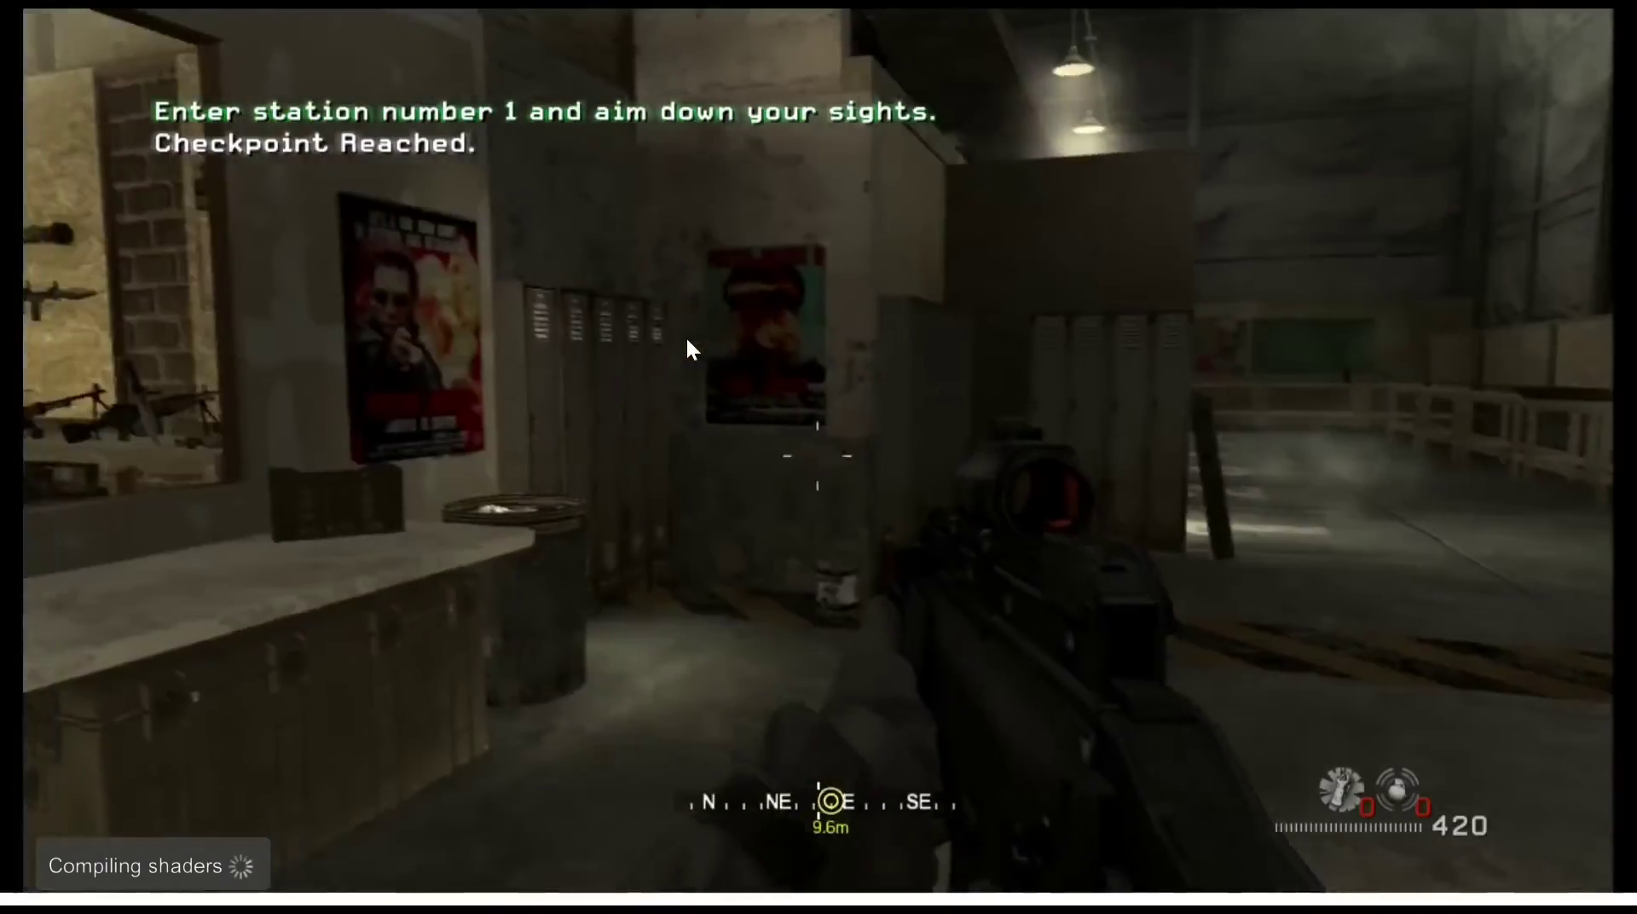
pyautogui.press('End')
pyautogui.press('Home')
pyautogui.press('w')
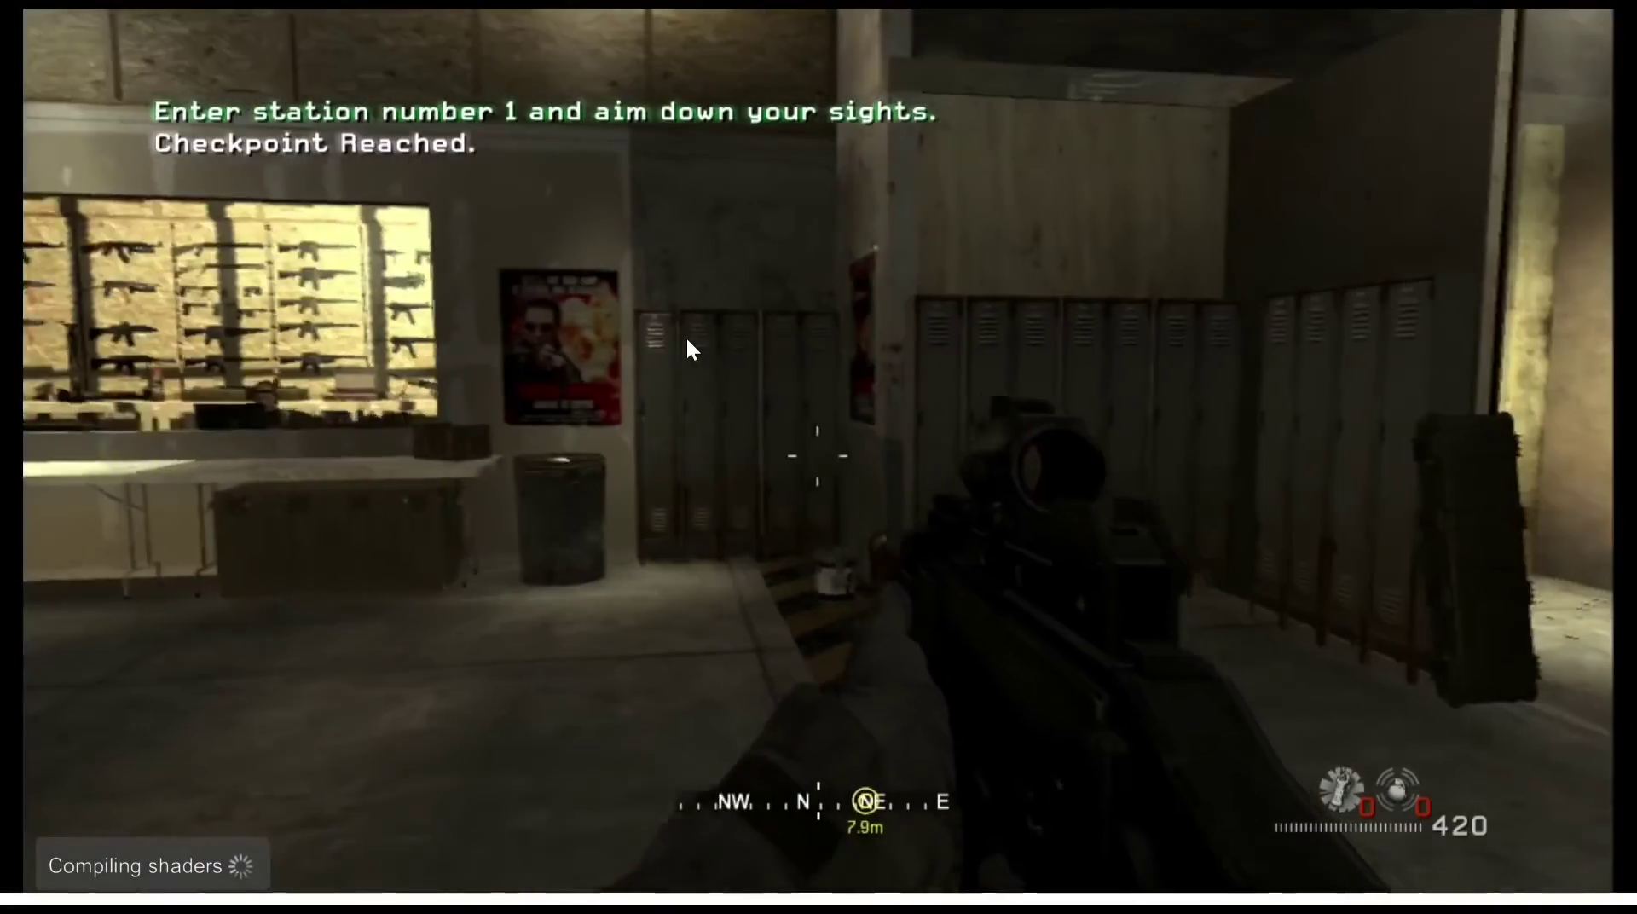
pyautogui.press('Home')
pyautogui.press('Home')
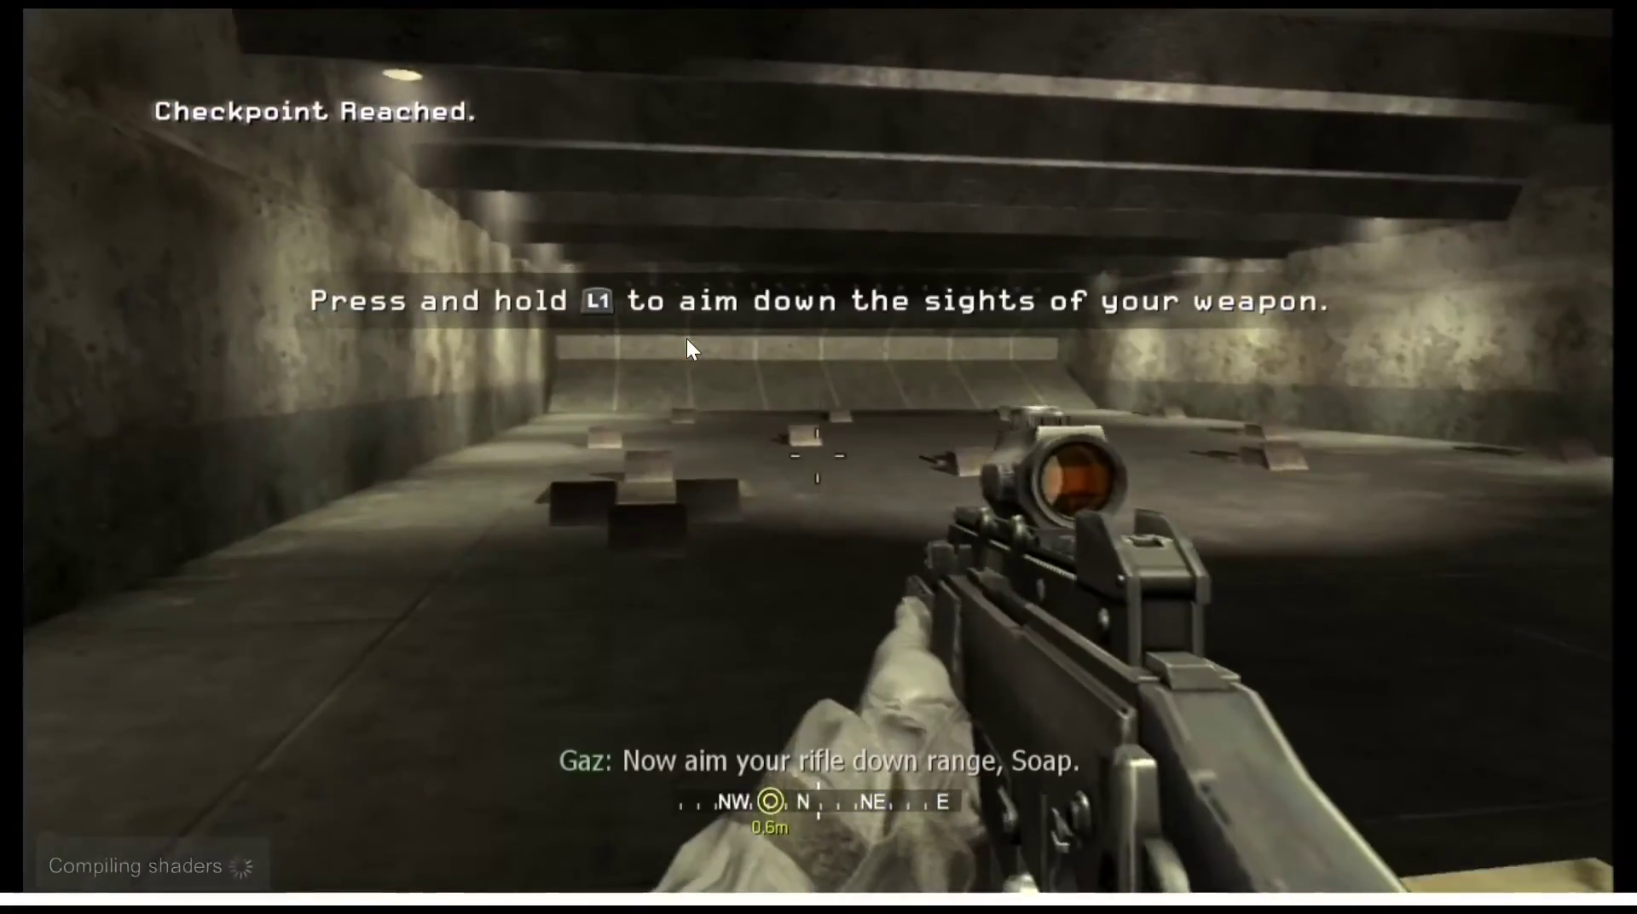
pyautogui.press('w')
pyautogui.press('q')
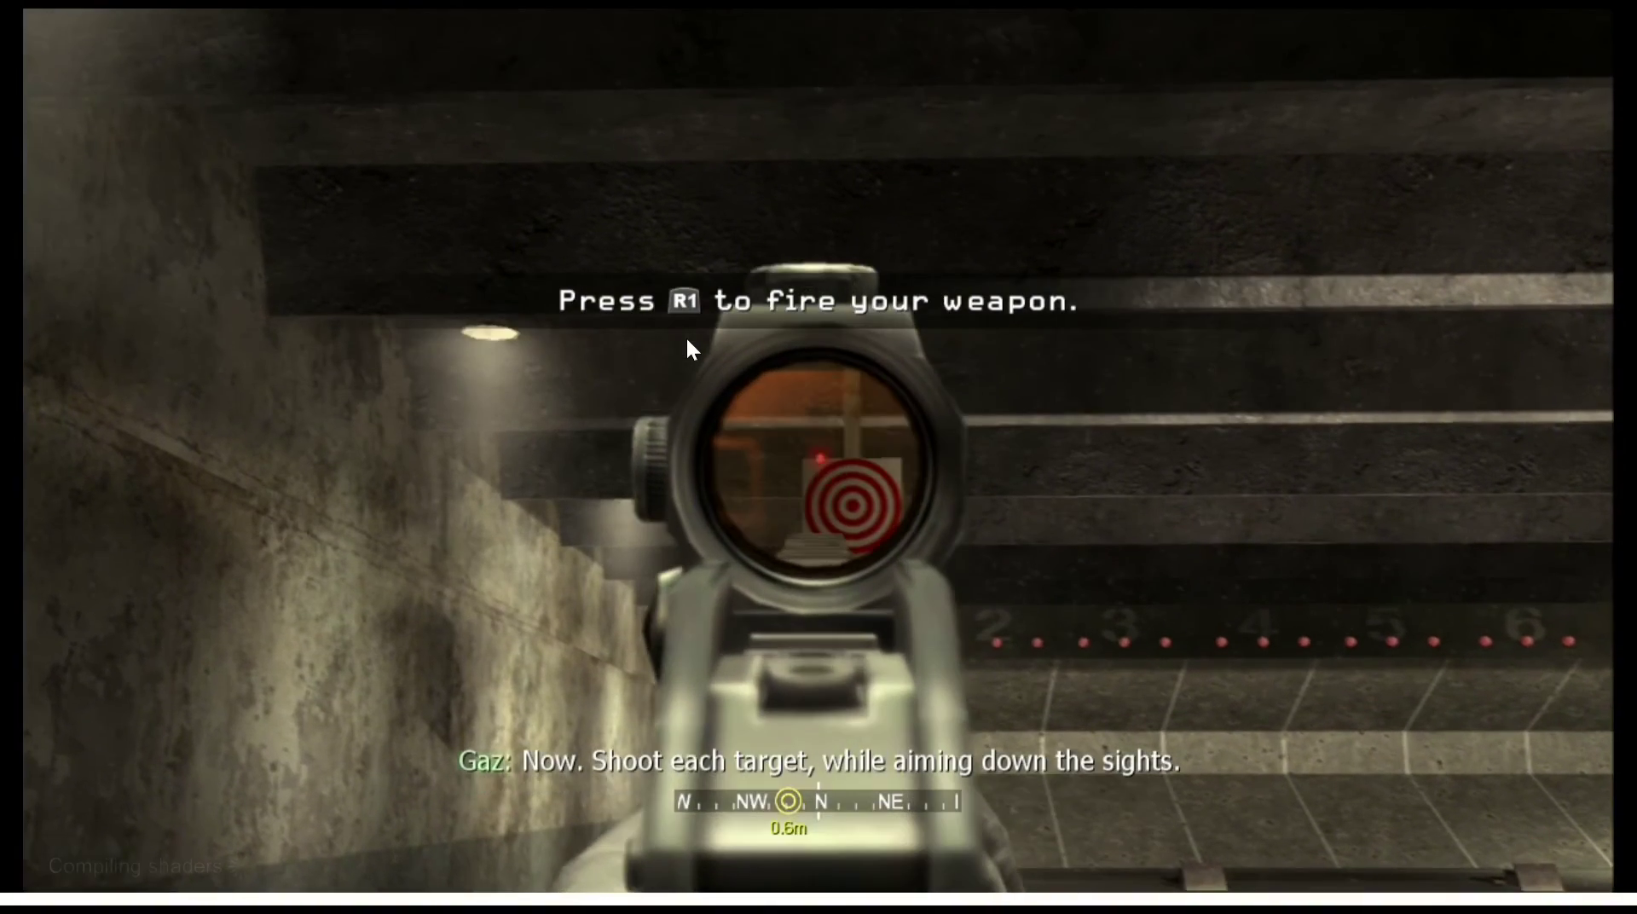
pyautogui.press('e')
pyautogui.press('pagedown')
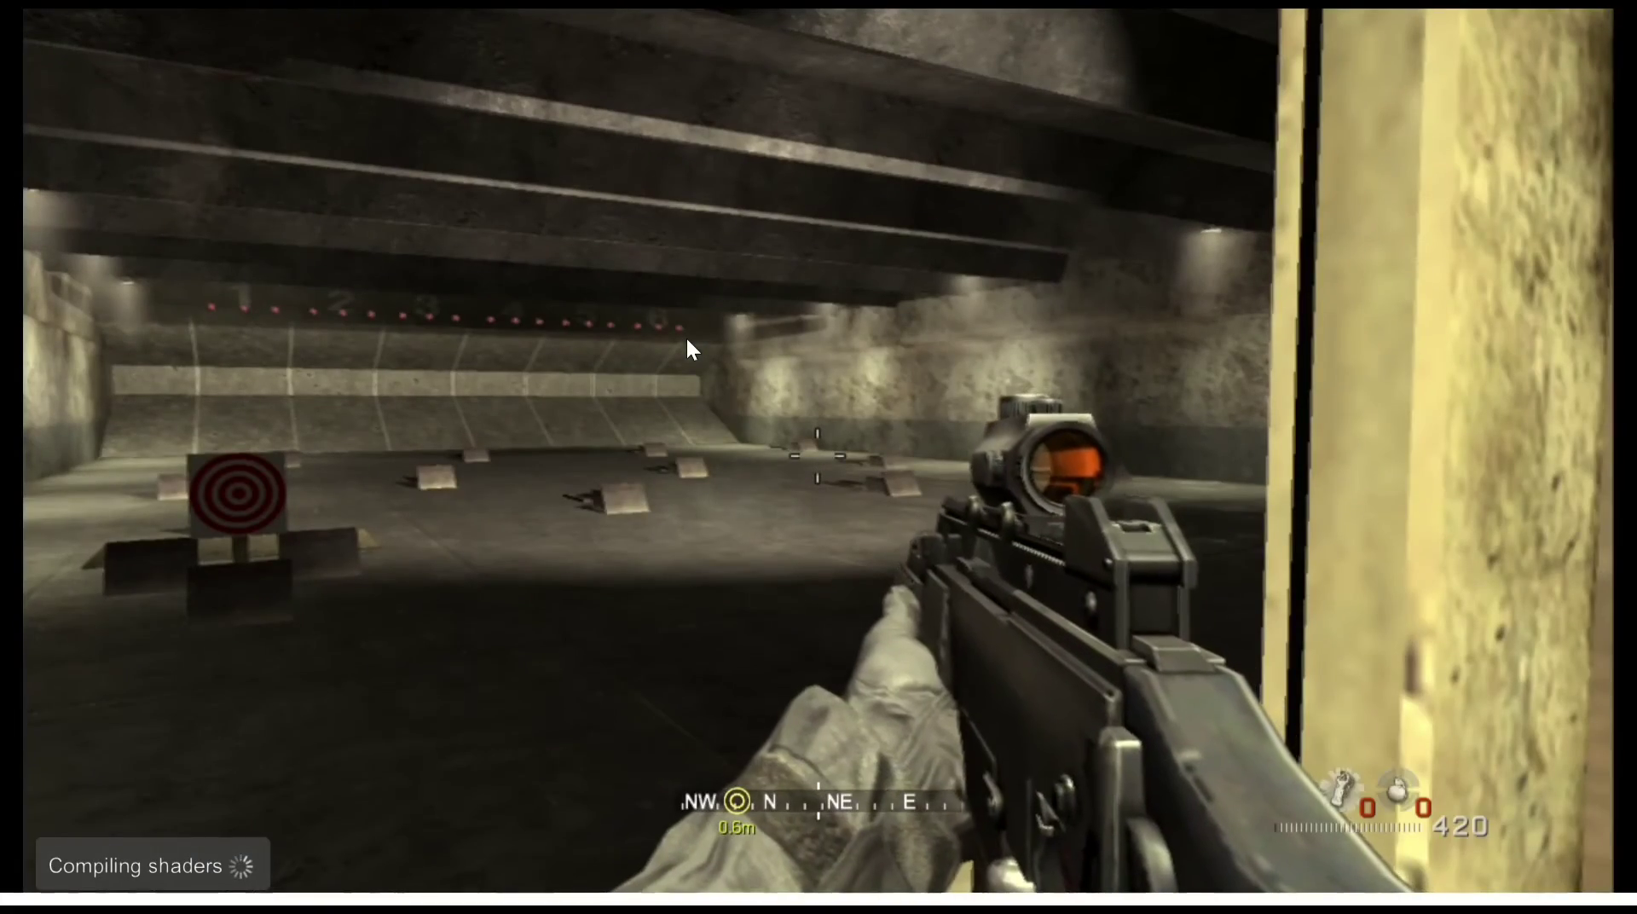
pyautogui.press('Home')
pyautogui.press('q')
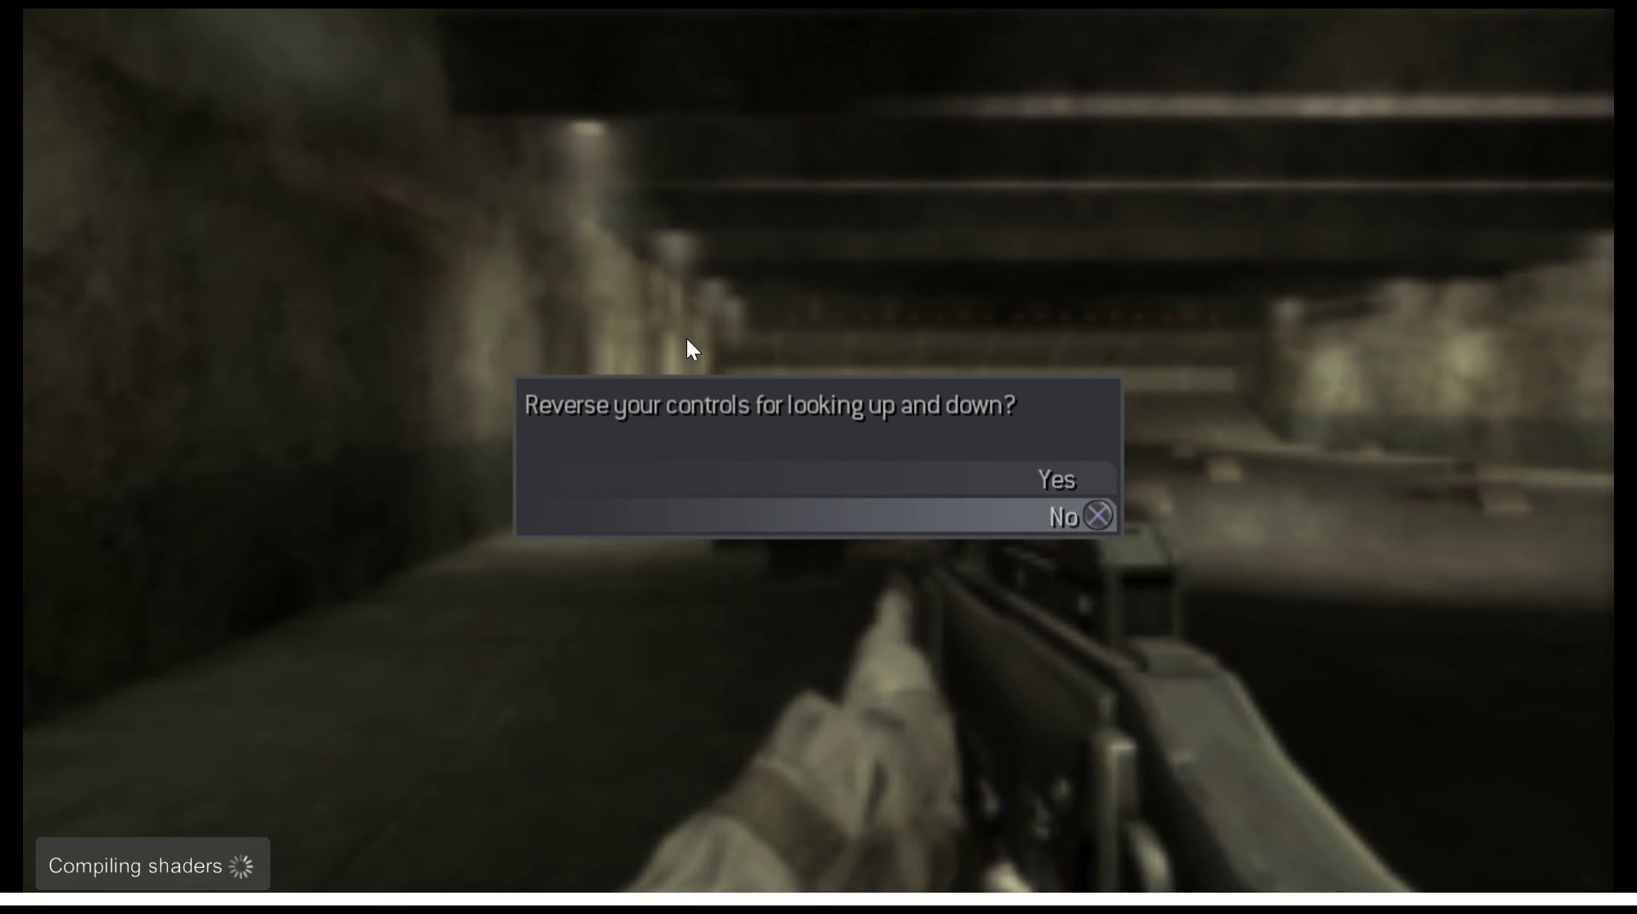
# Decline reversing the controls for looking up and down.
pyautogui.press('Return')
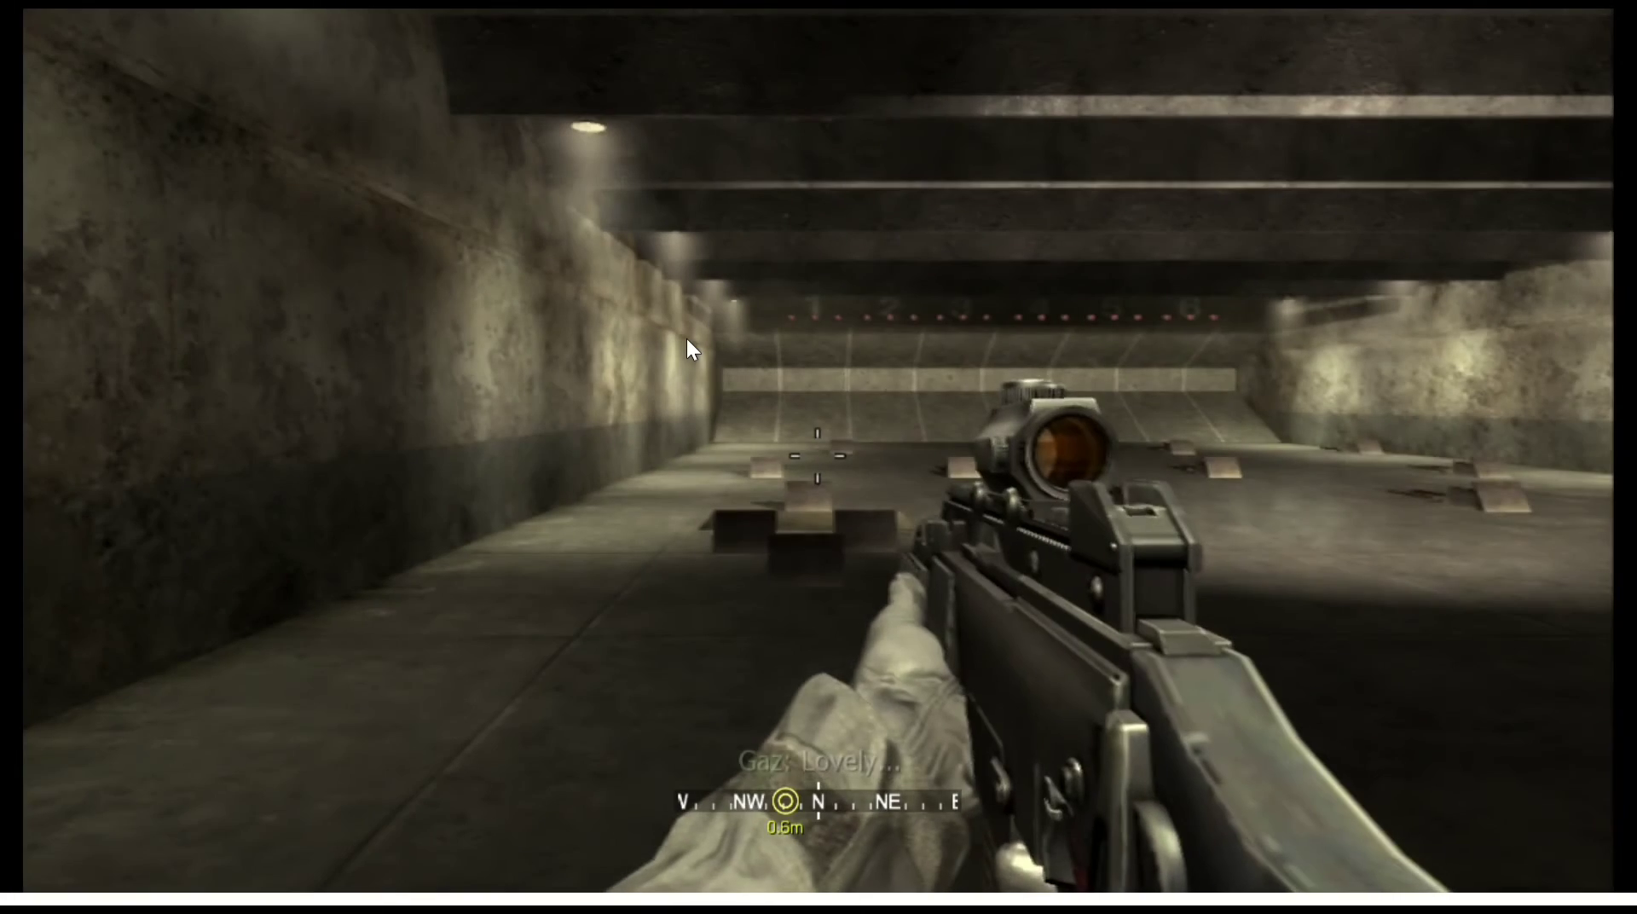